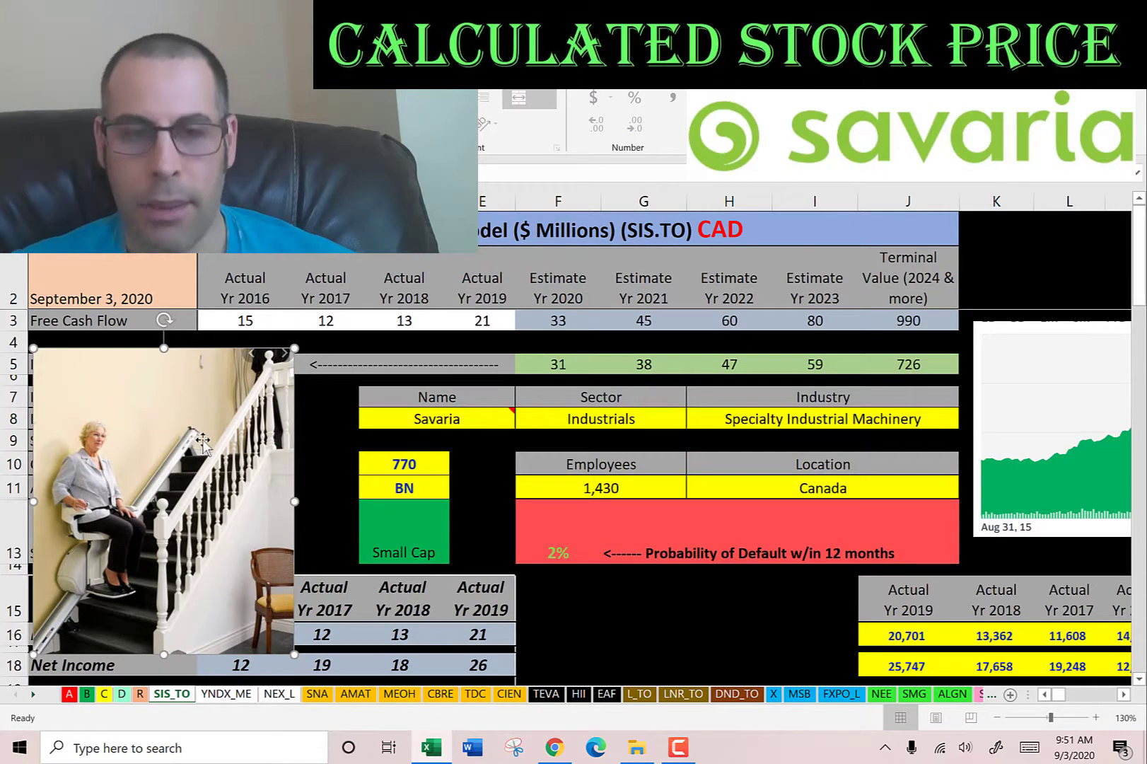
Step: Examine Savaria's market cap input, actual stock price and shares outstanding in the valuation summary
click(402, 462)
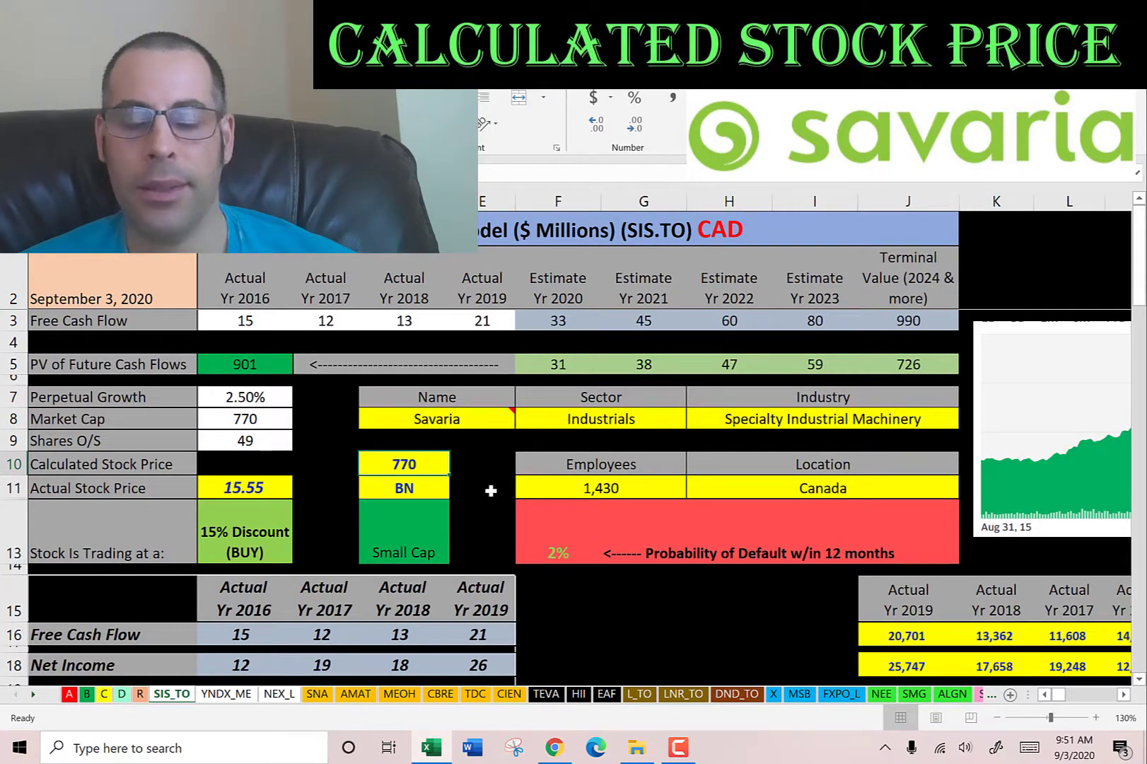
click(252, 488)
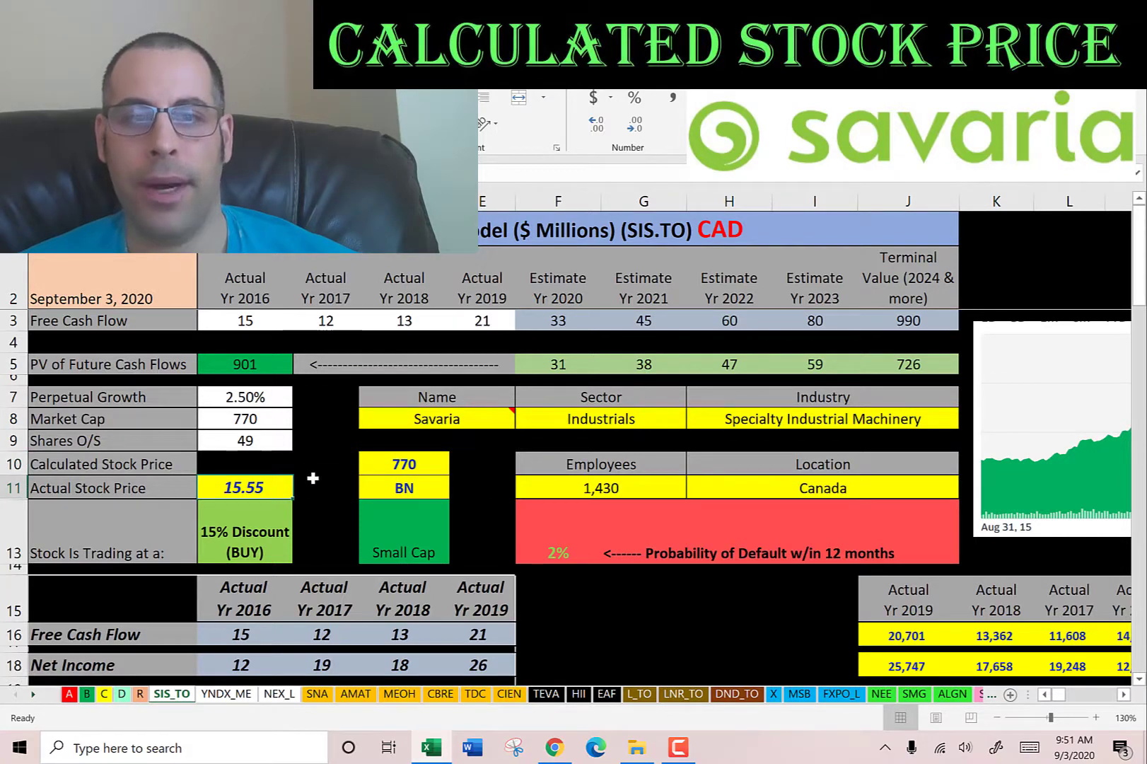
click(267, 441)
click(404, 465)
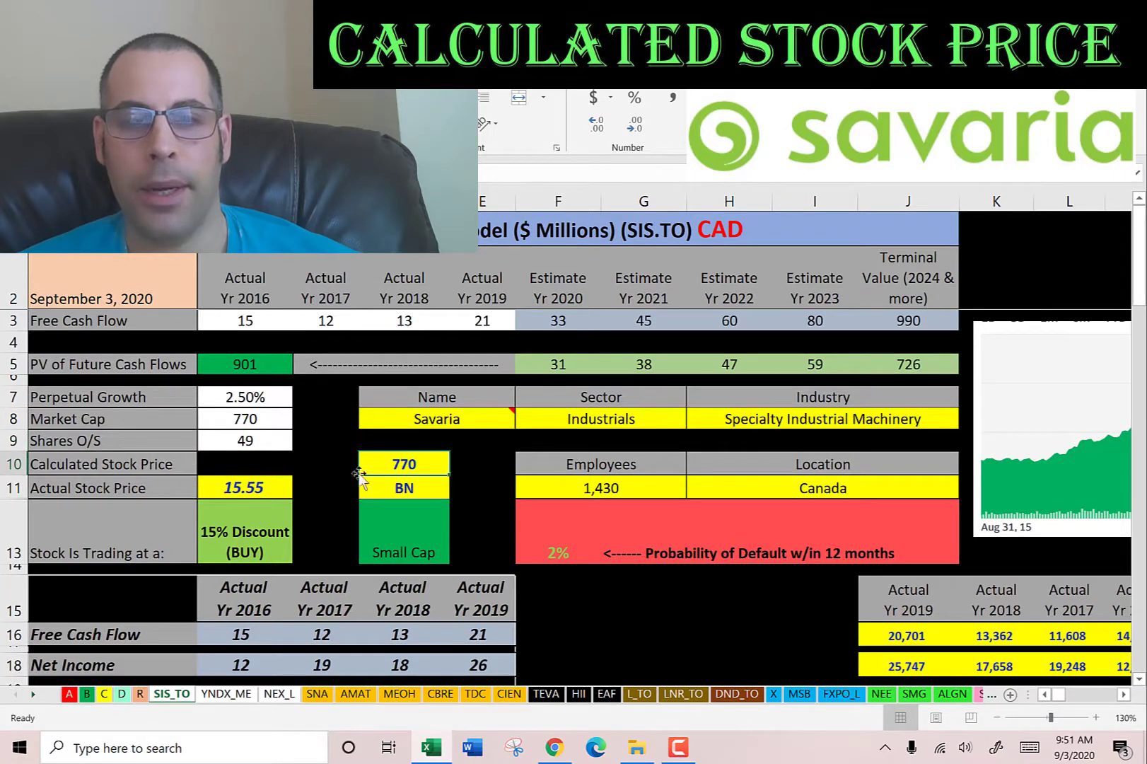
click(248, 488)
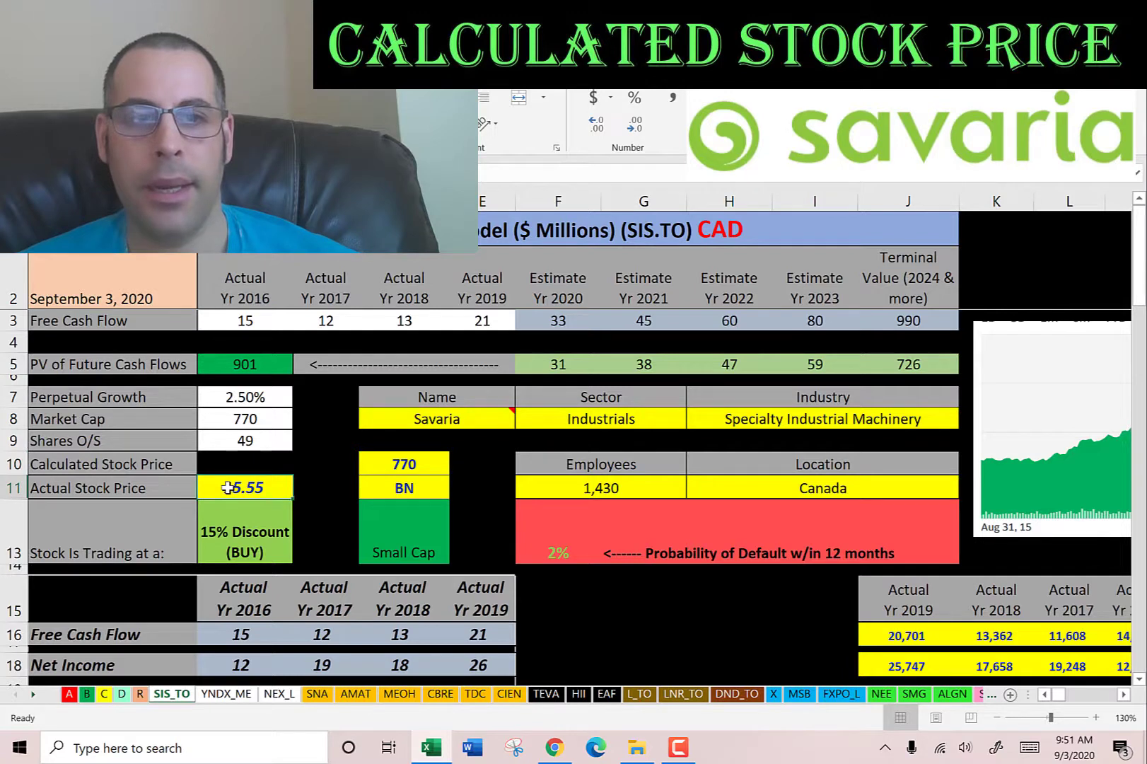
click(229, 439)
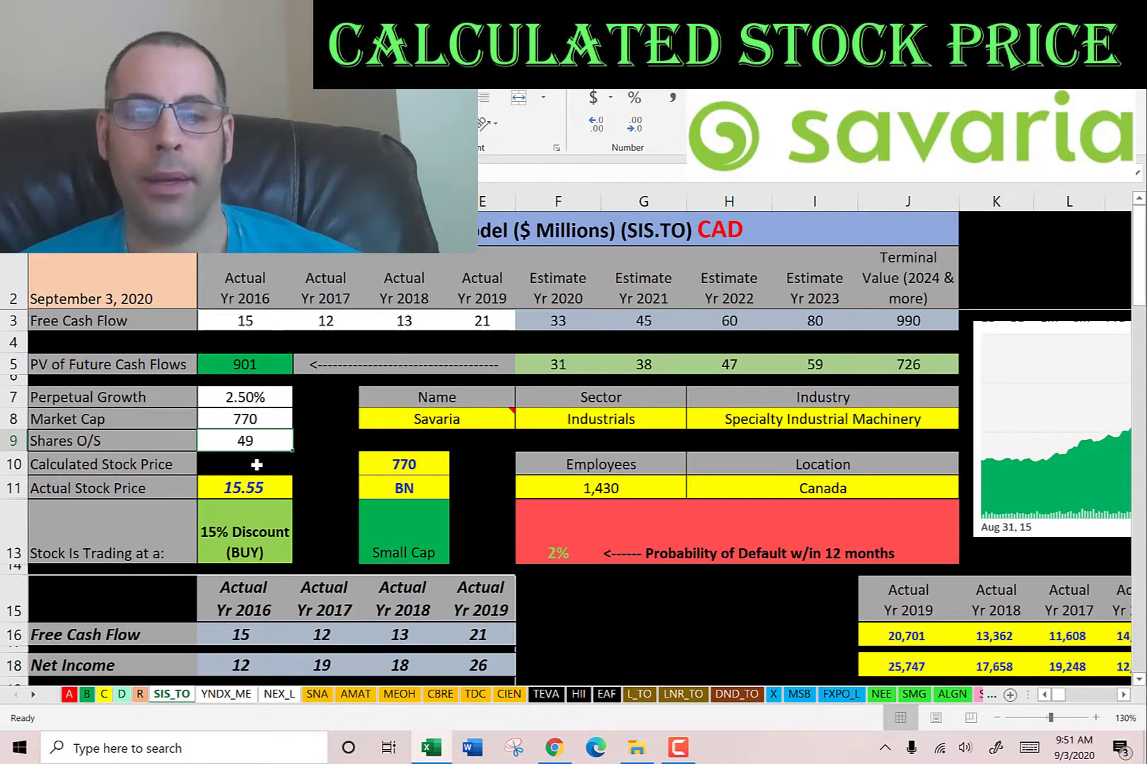
Step: Review the actual free cash flow row for 2016 through 2019
scroll(307, 470, down, 4)
scroll(278, 407, down, 1)
scroll(278, 408, up, 1)
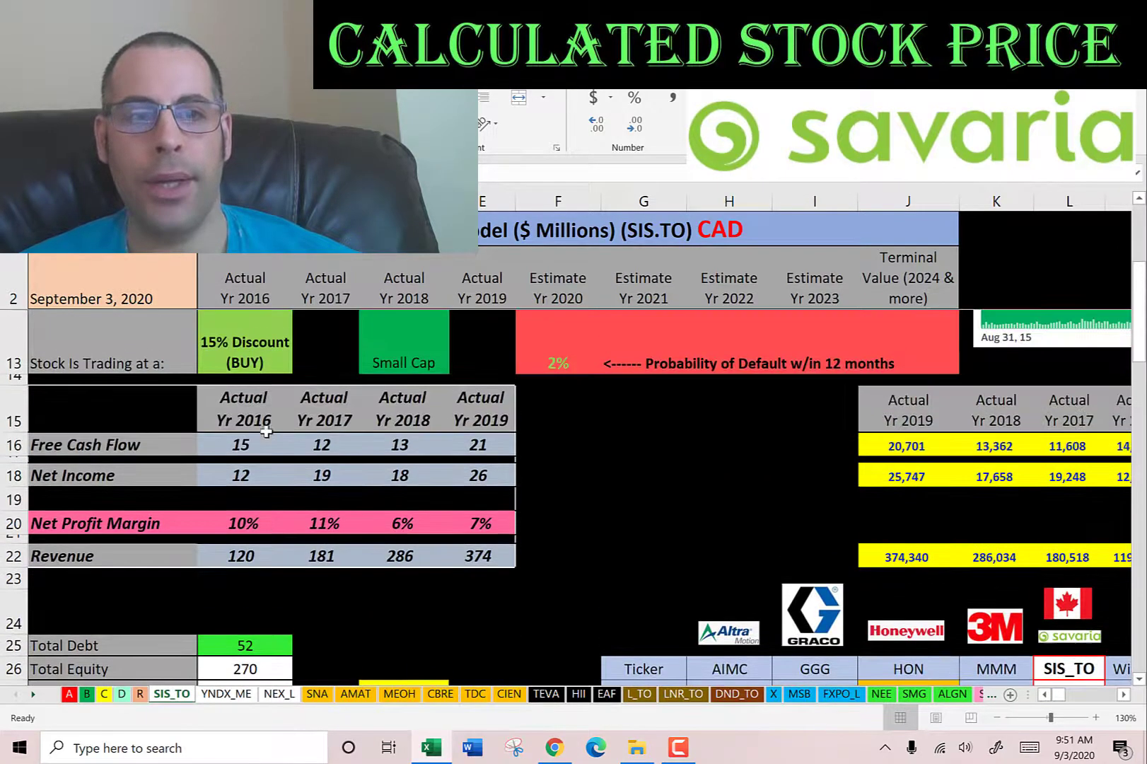
drag(120, 447, 459, 444)
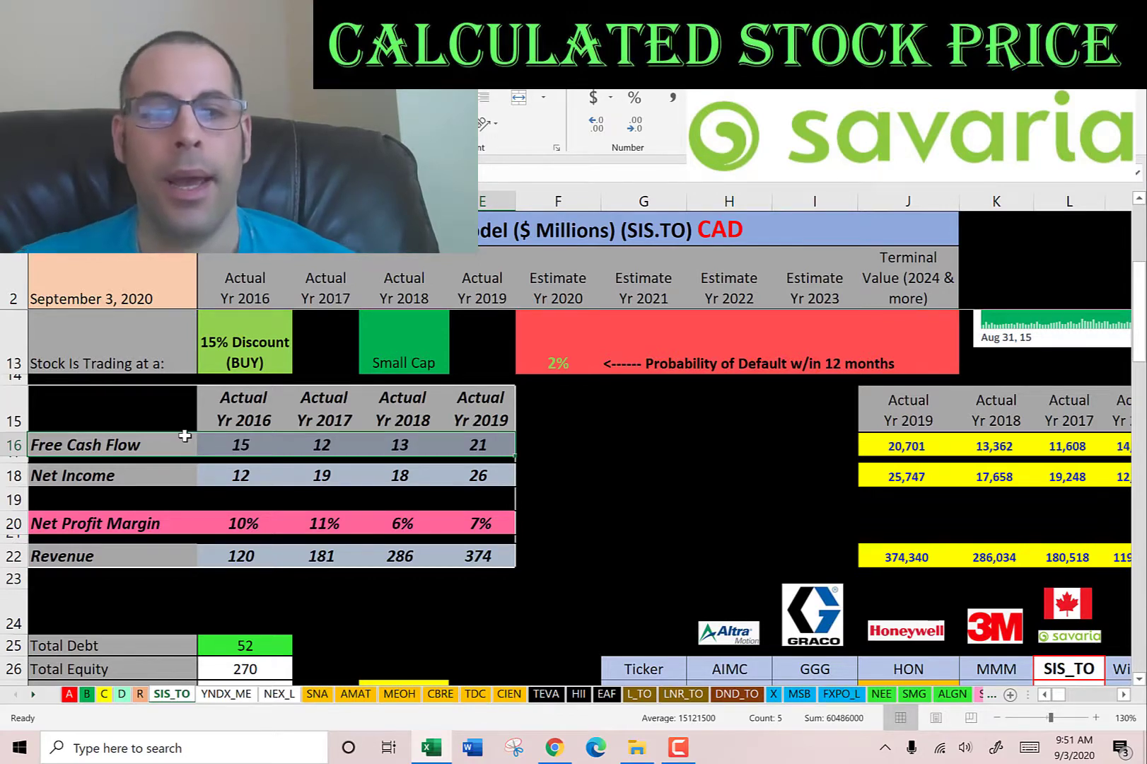
click(254, 442)
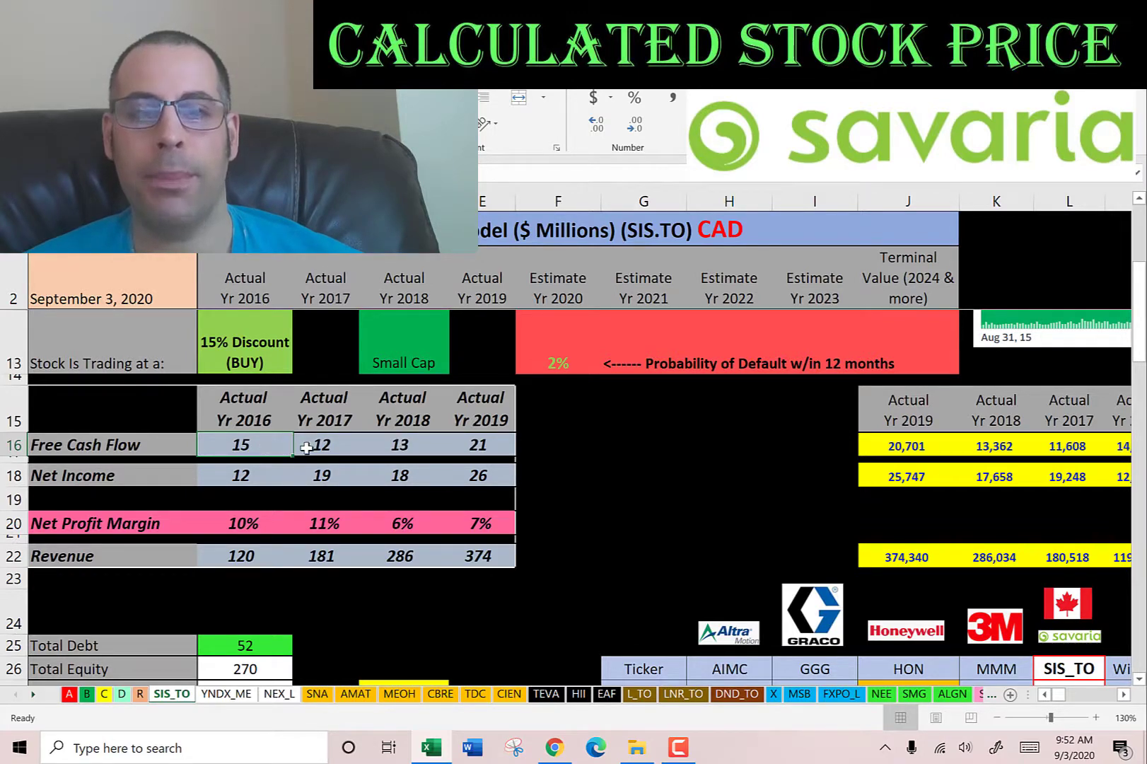
click(474, 443)
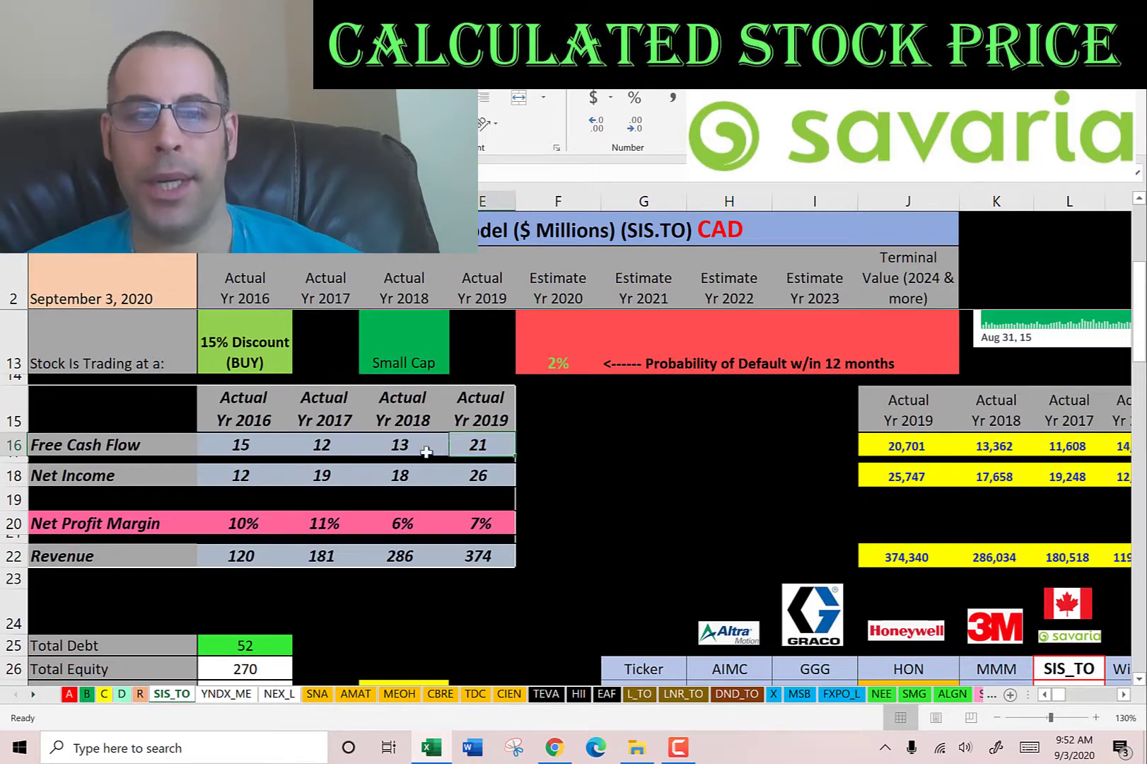
Step: Review the net income figures year by year from 2016 to 2019
click(241, 472)
click(317, 471)
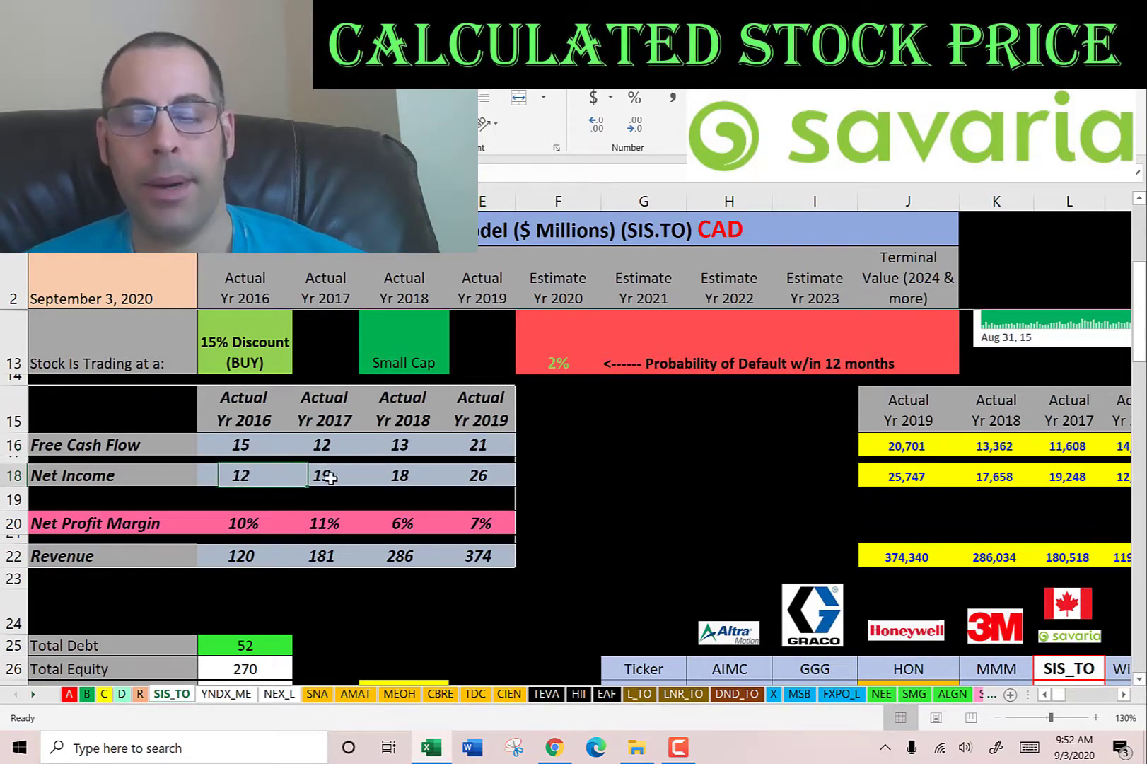
click(391, 472)
click(471, 471)
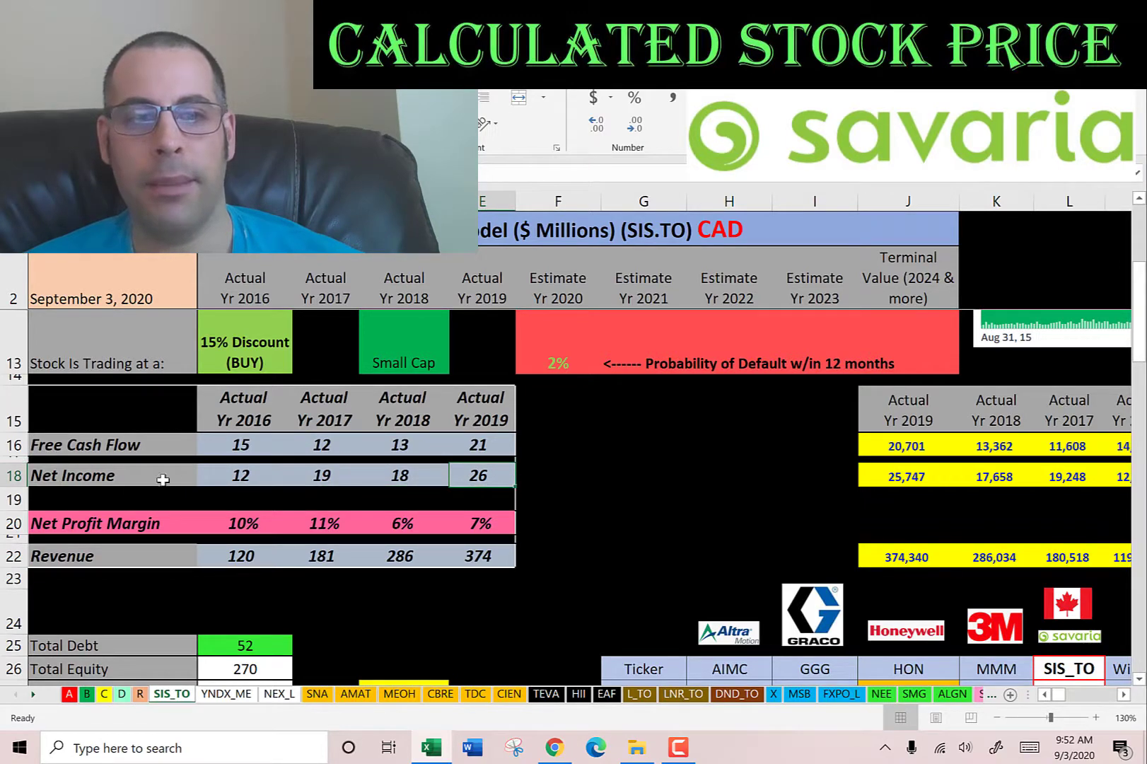
Step: Review the revenue figures for 2016 through 2019, returning to compare 2016 with 2017
click(232, 559)
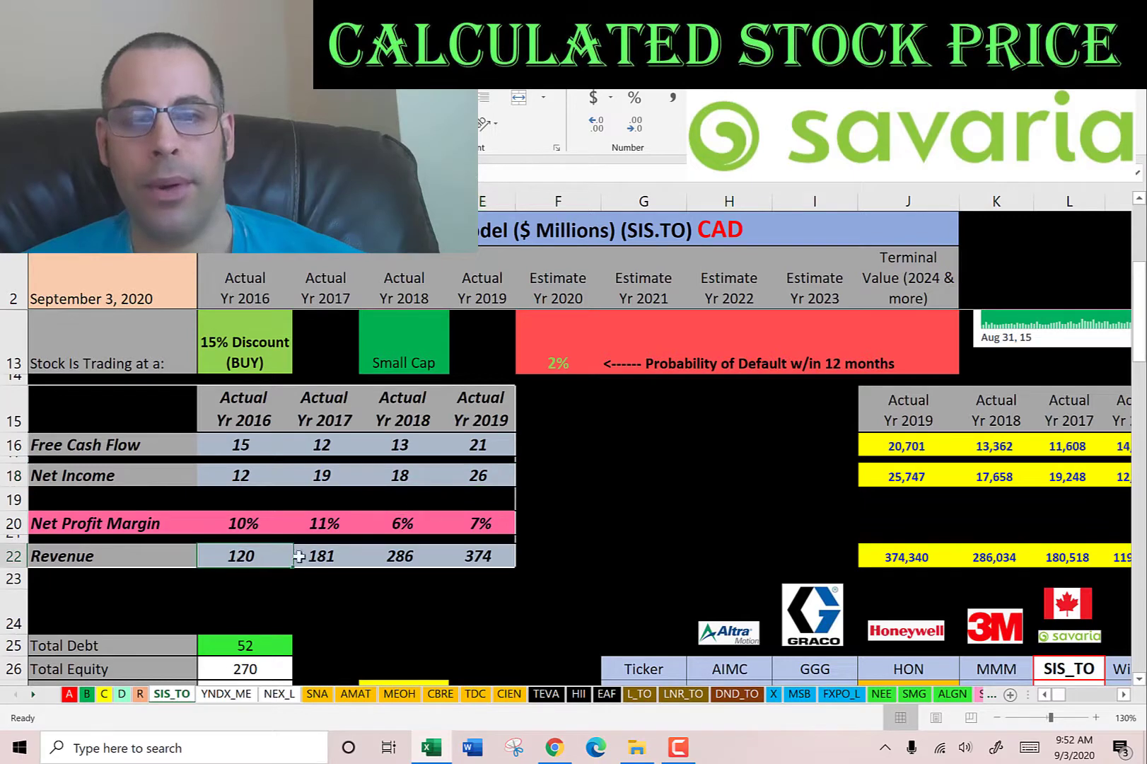
click(322, 558)
click(391, 559)
click(474, 556)
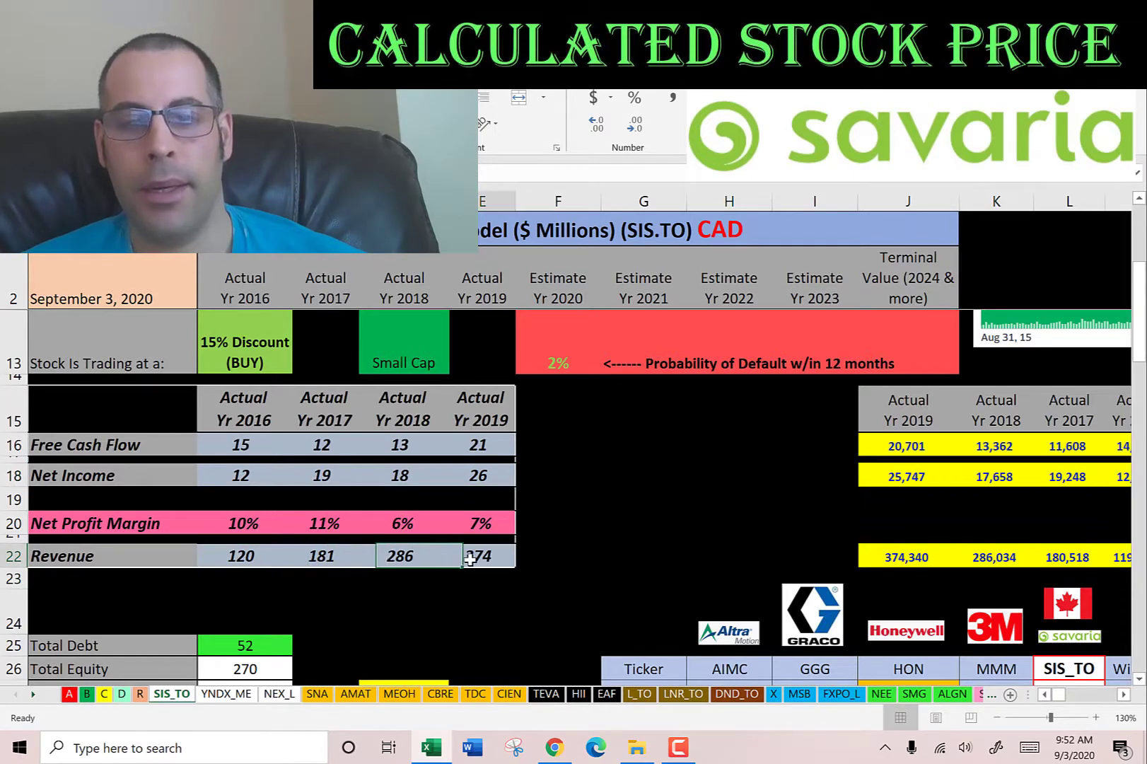
click(244, 559)
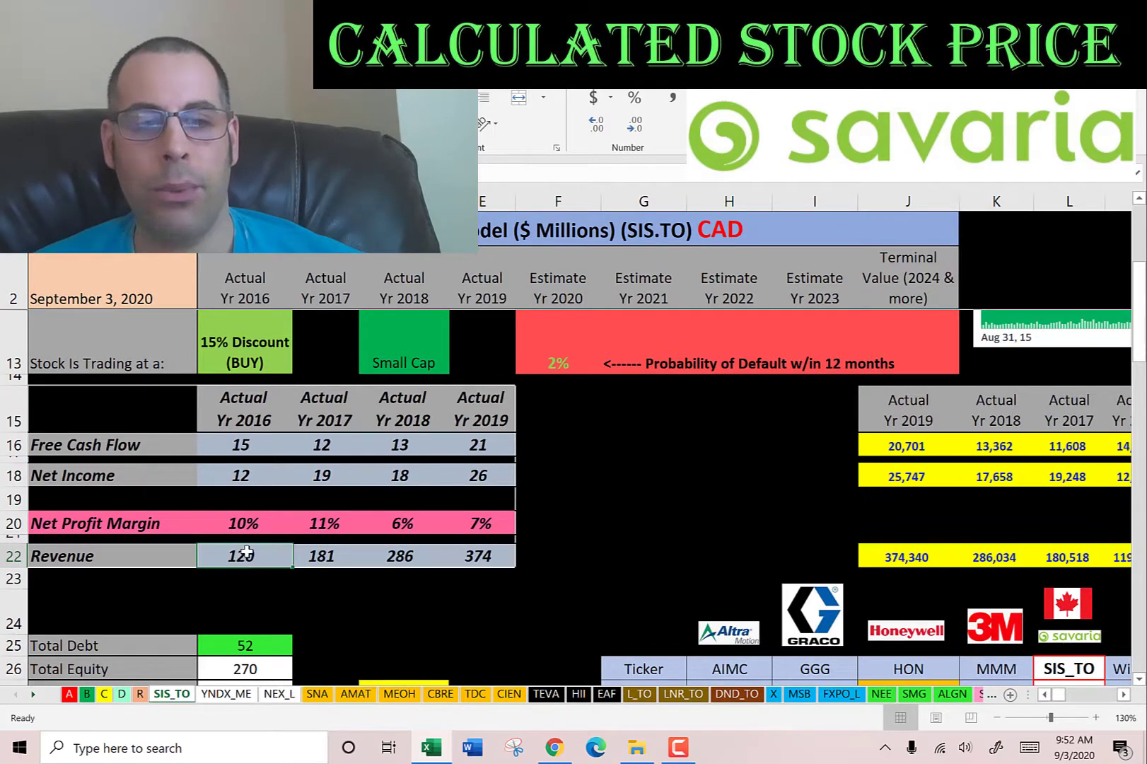
click(318, 556)
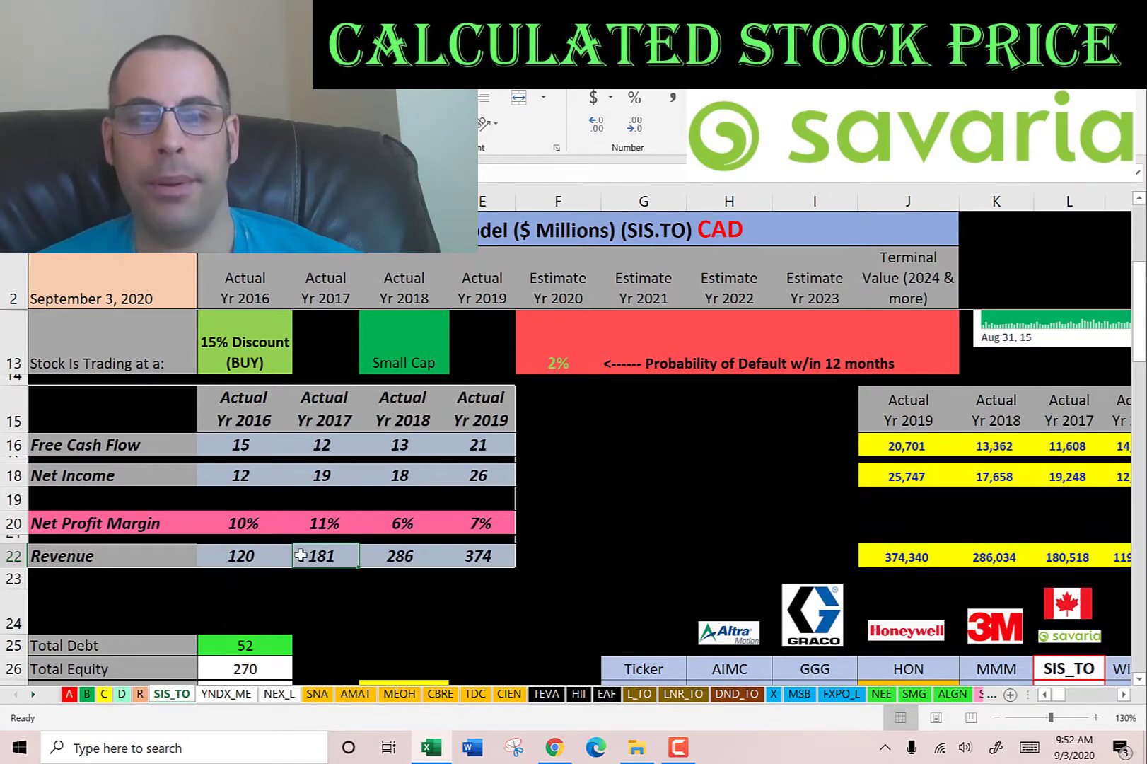
Step: Examine the total debt, interest rate on debt, effective tax rate and cost of debt
scroll(313, 393, down, 4)
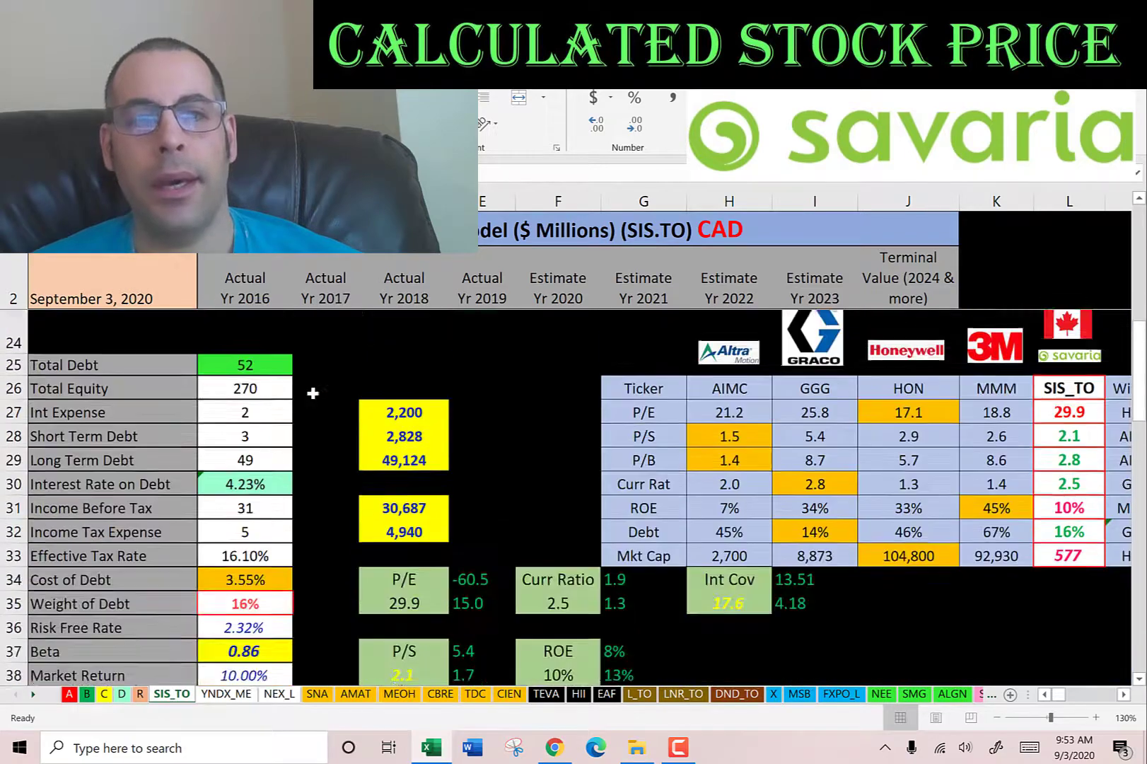
scroll(313, 394, up, 1)
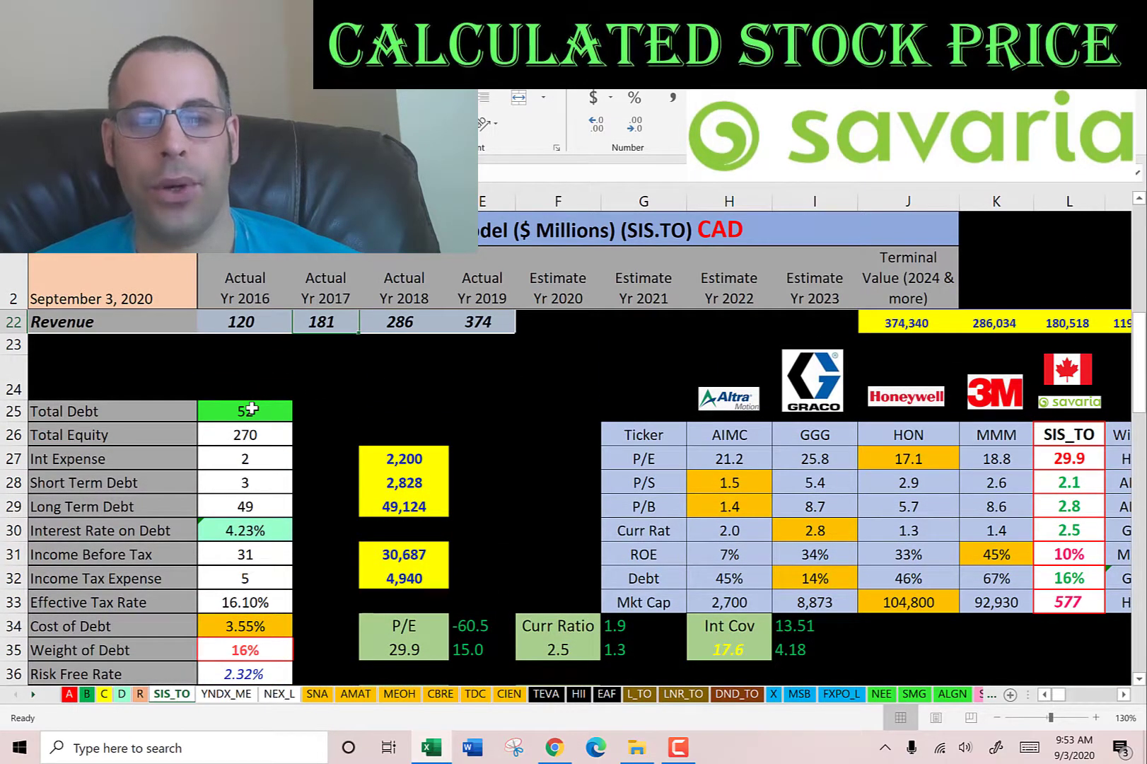
click(249, 409)
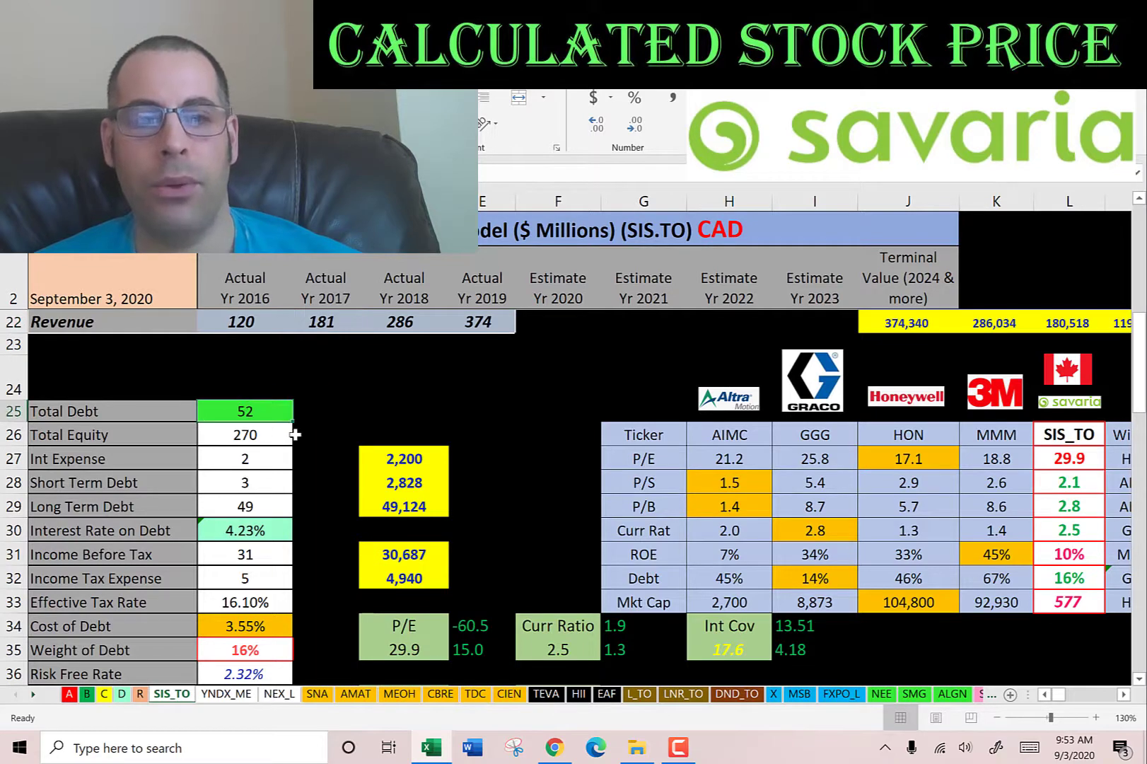
scroll(257, 424, down, 1)
click(251, 436)
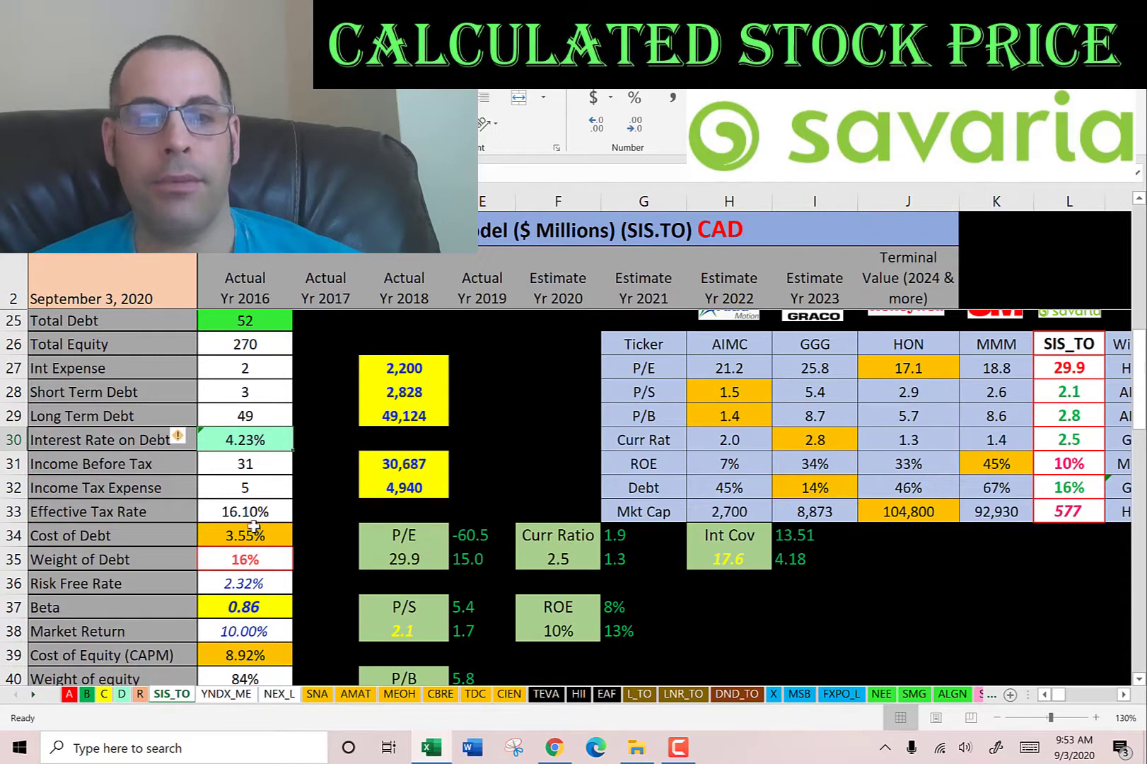
click(255, 535)
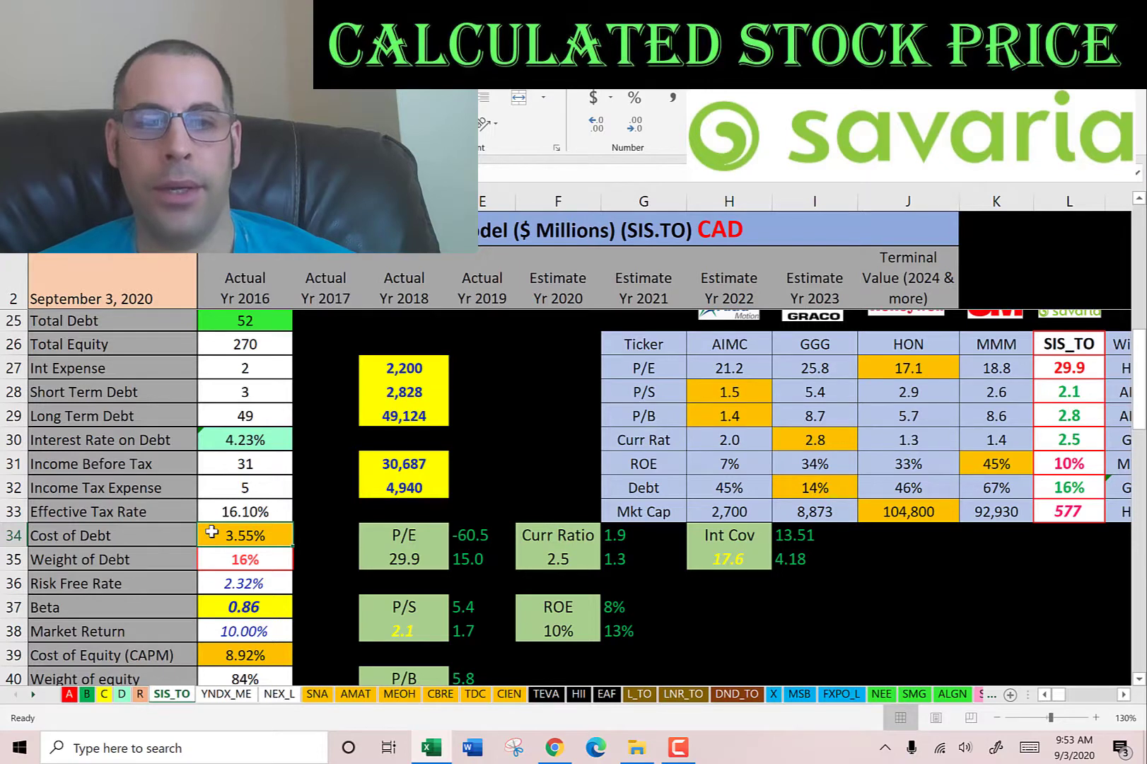
click(223, 433)
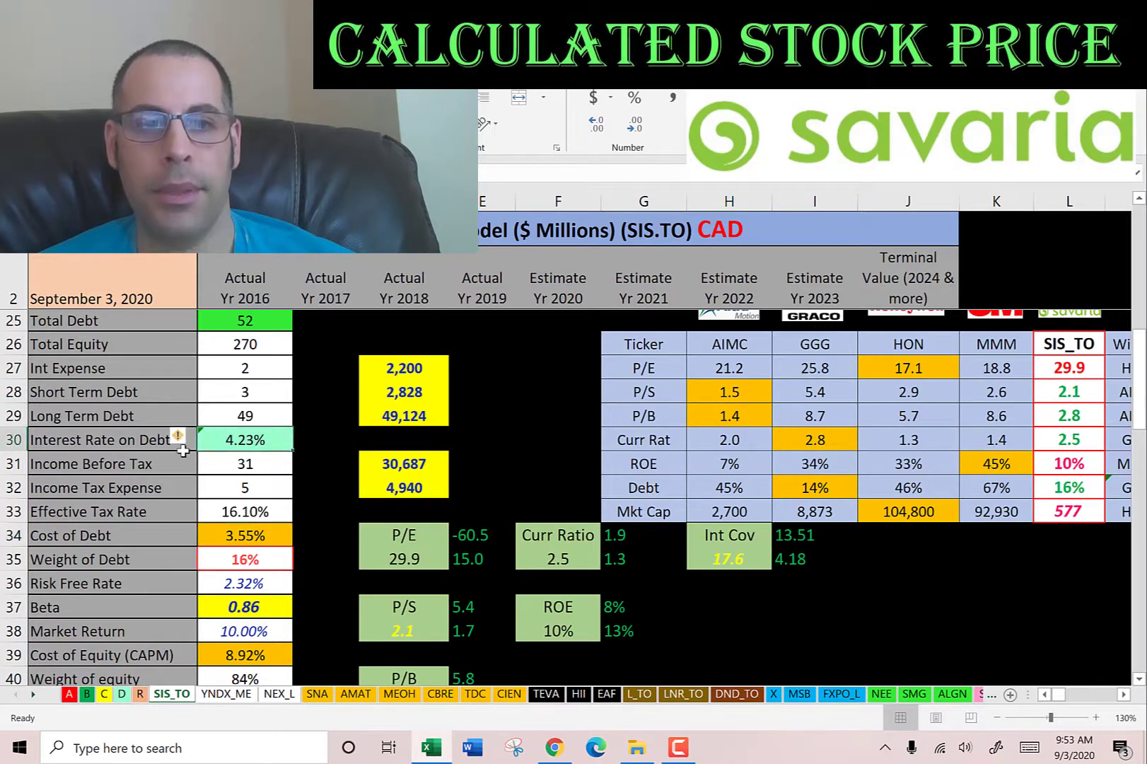
click(209, 508)
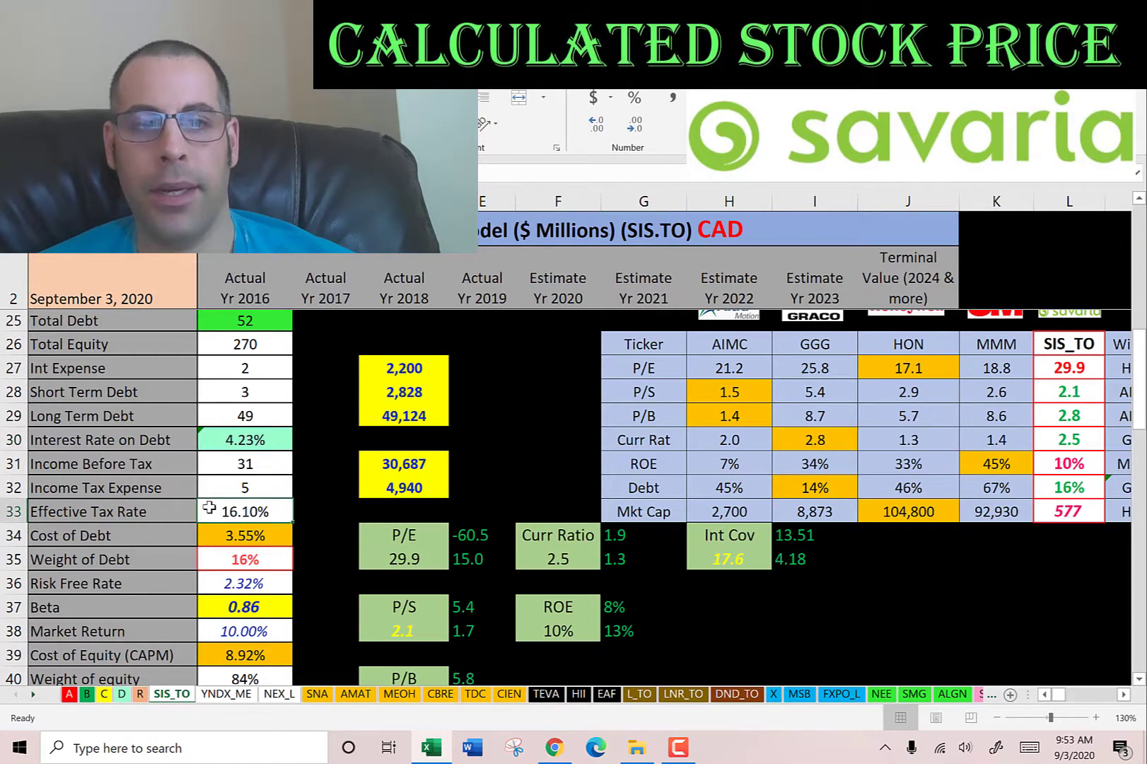
click(230, 536)
Step: Examine the weights of debt and equity, comparing the cost of debt with the CAPM cost of equity
scroll(241, 452, down, 2)
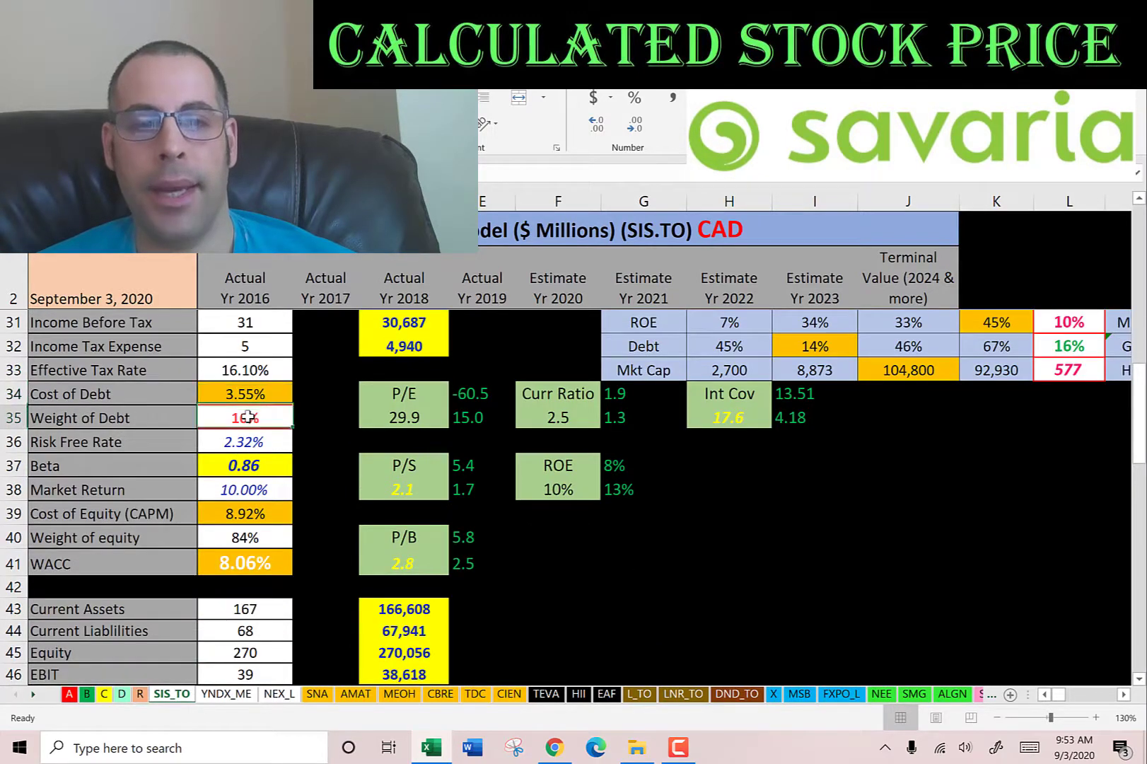
click(248, 416)
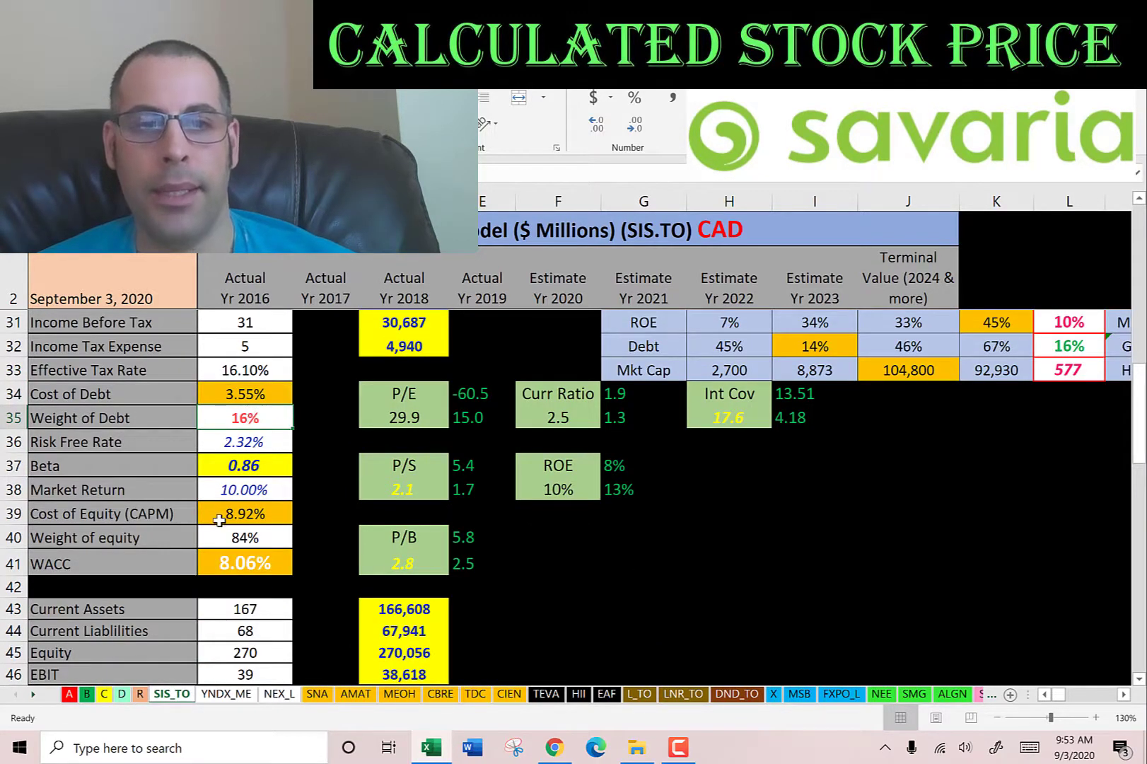
click(237, 536)
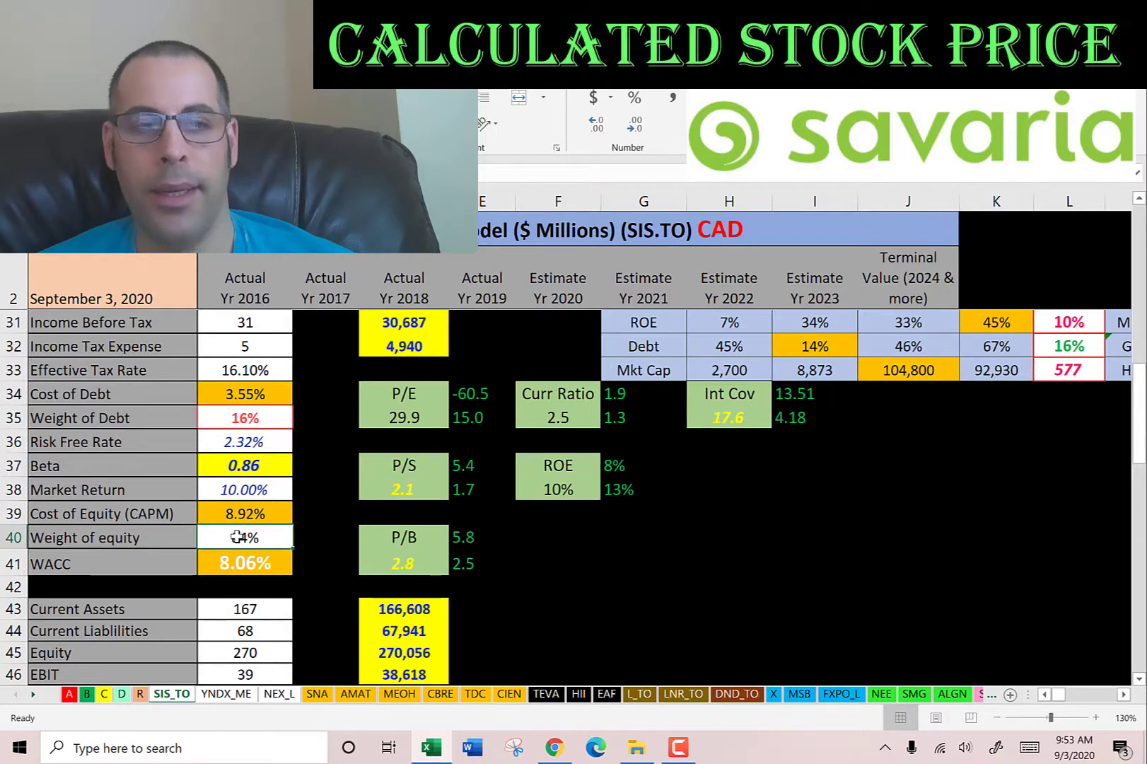
click(240, 509)
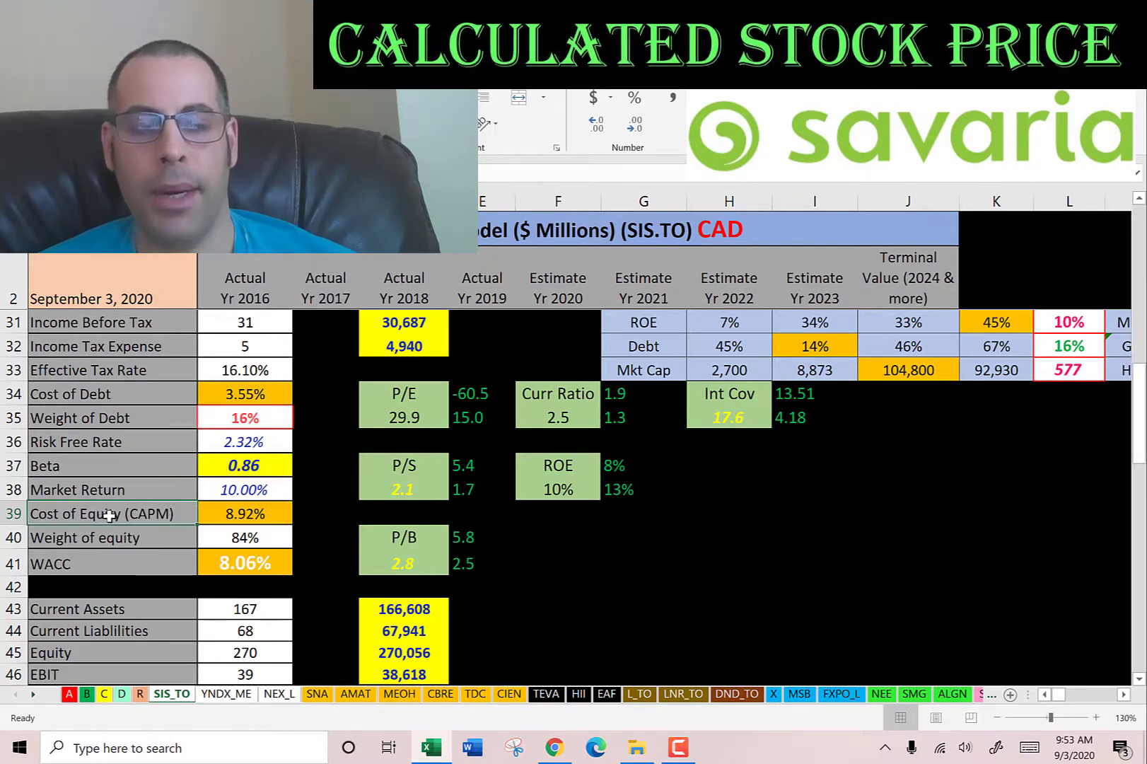
click(227, 514)
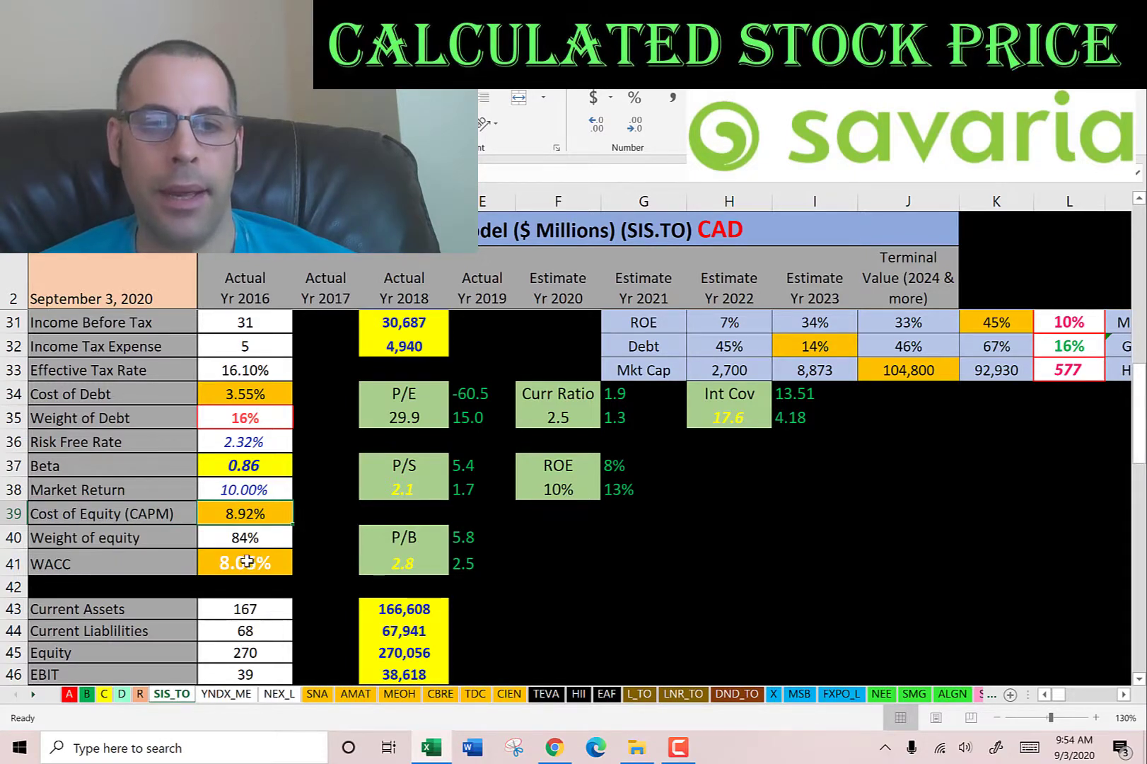
click(239, 398)
click(240, 513)
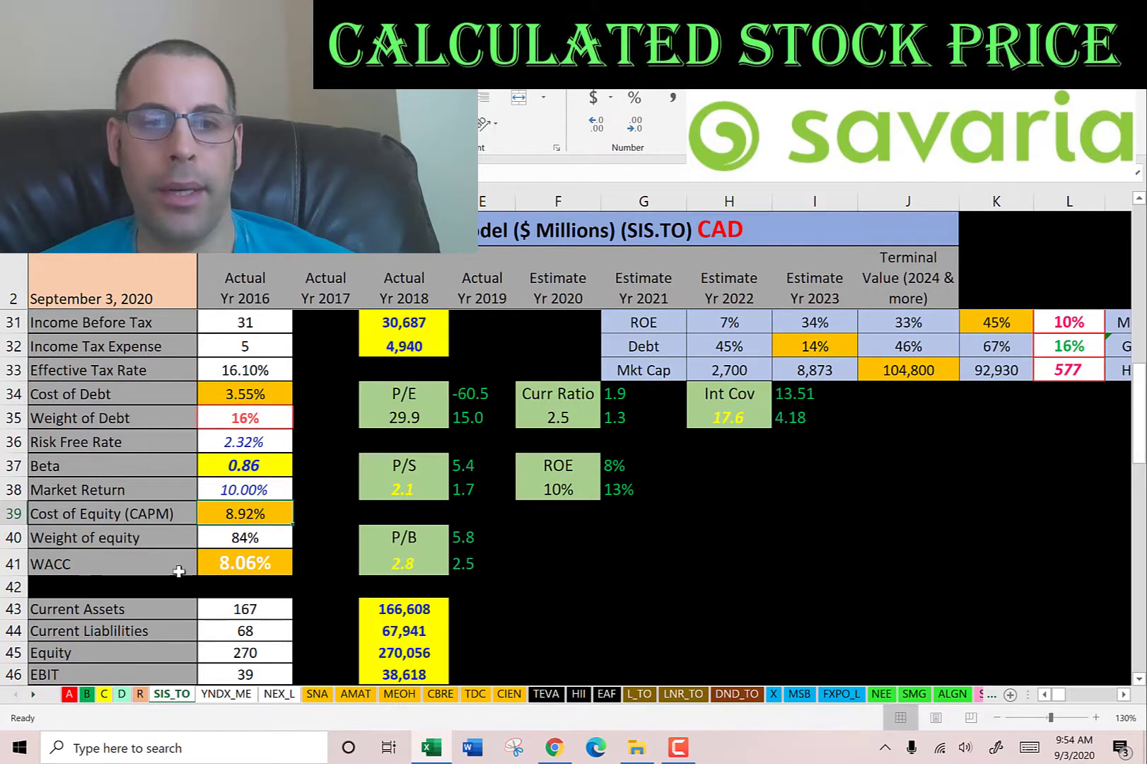
Step: Review the estimated free cash flows for 2020 through 2023 in the model's free cash flow row
scroll(354, 499, up, 9)
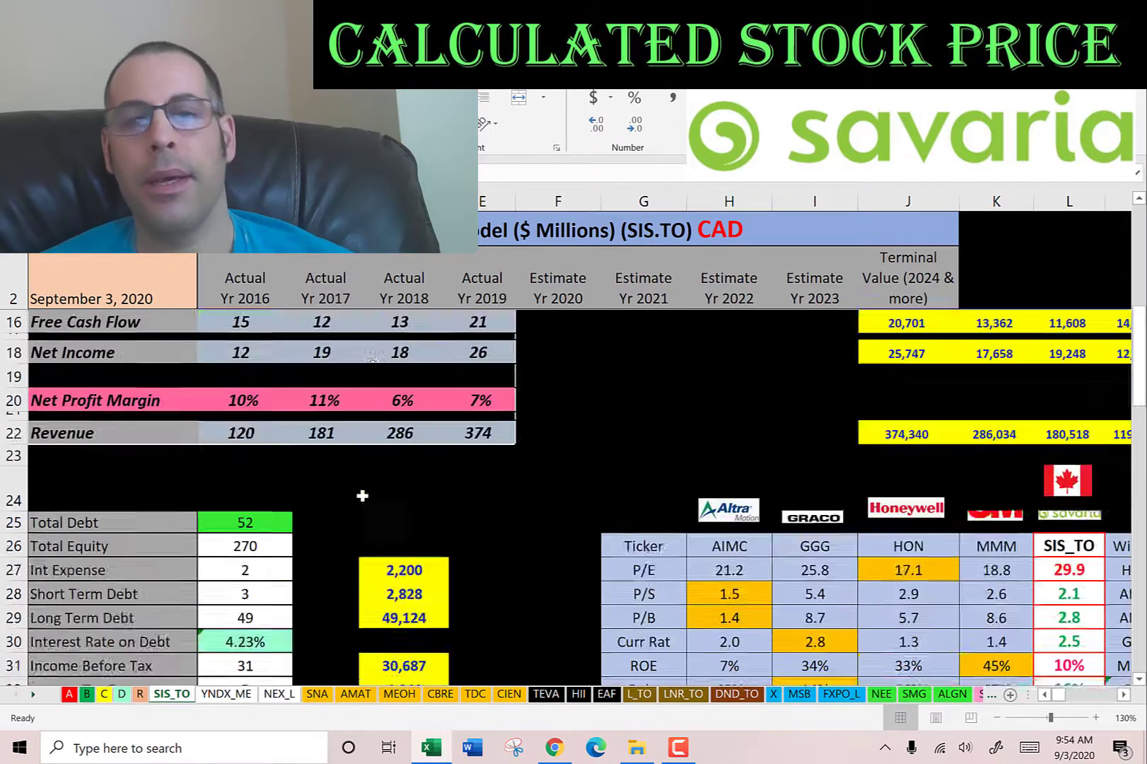
click(555, 319)
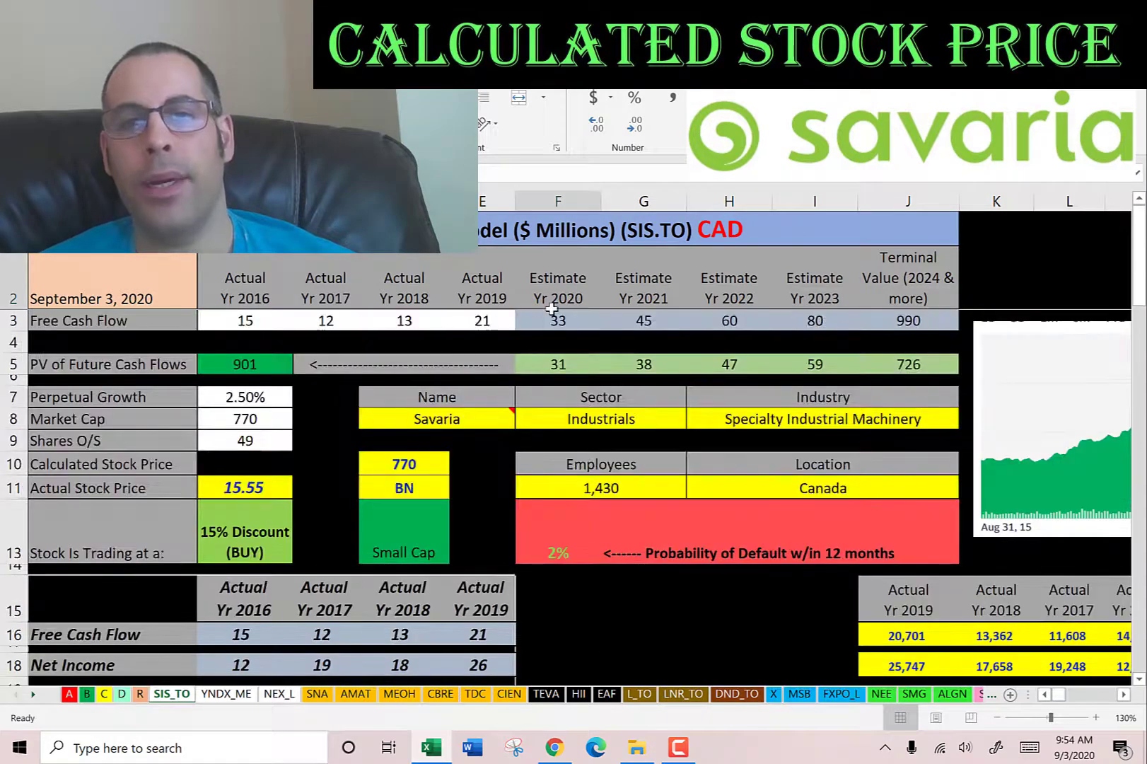
click(640, 322)
click(733, 324)
drag(785, 322, 580, 320)
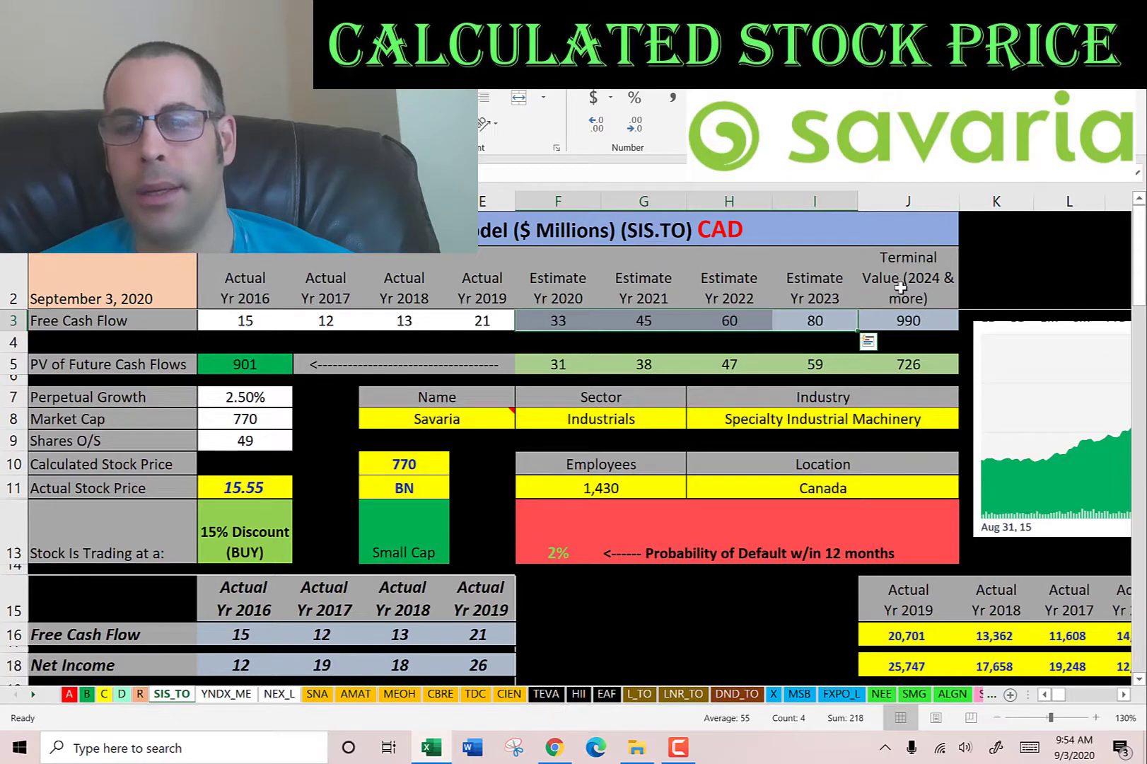
Step: Examine the discounted yearly cash flows, their total present value and the shares outstanding
click(896, 367)
drag(896, 367, 576, 365)
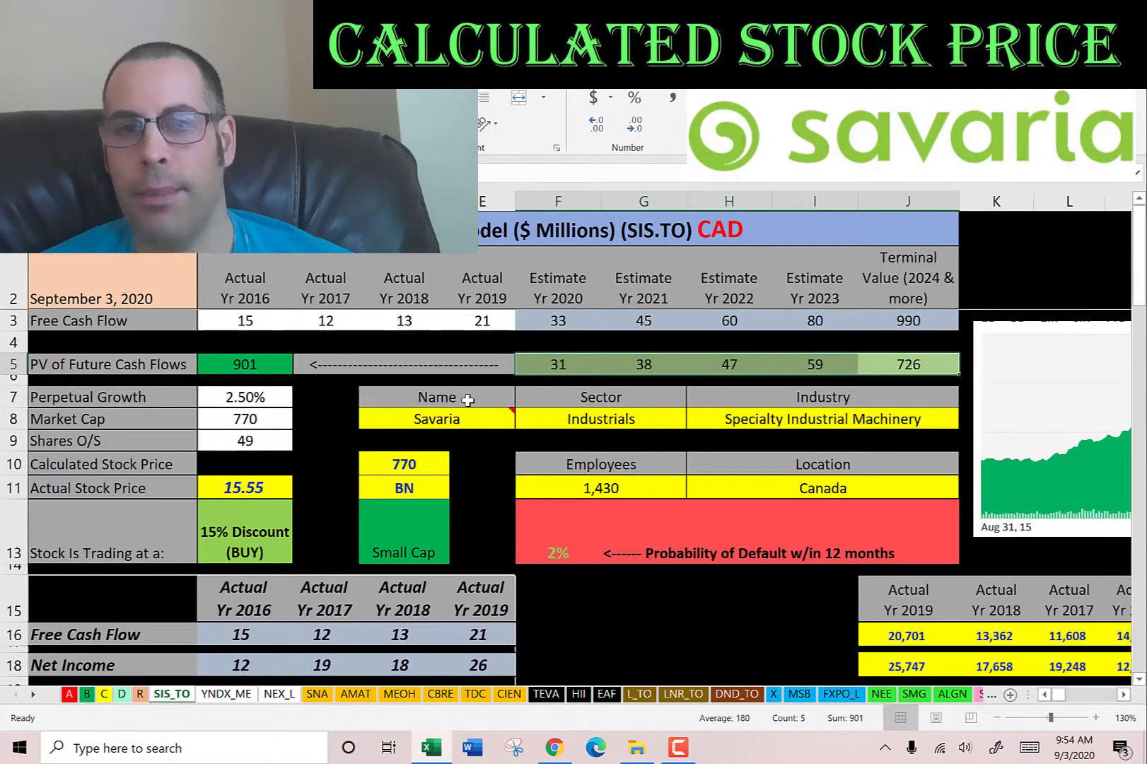
click(249, 362)
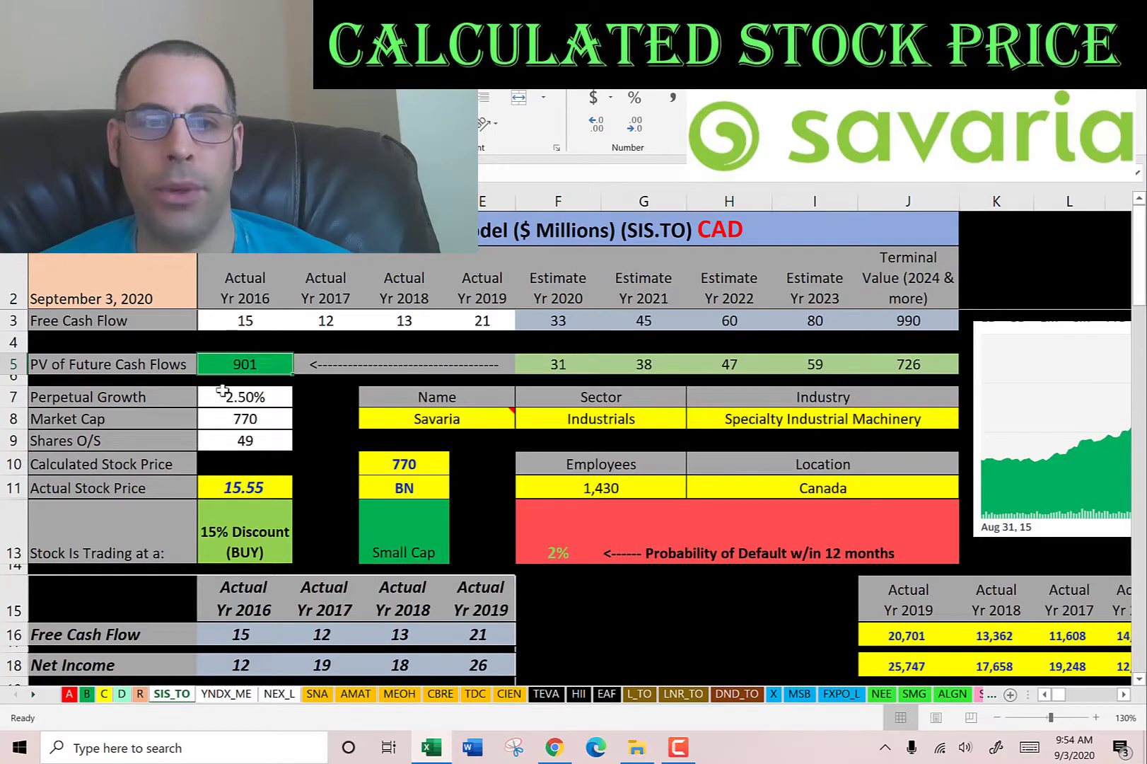
click(248, 440)
Step: Reveal the hidden calculated stock price by changing the cell's font color to white
click(245, 463)
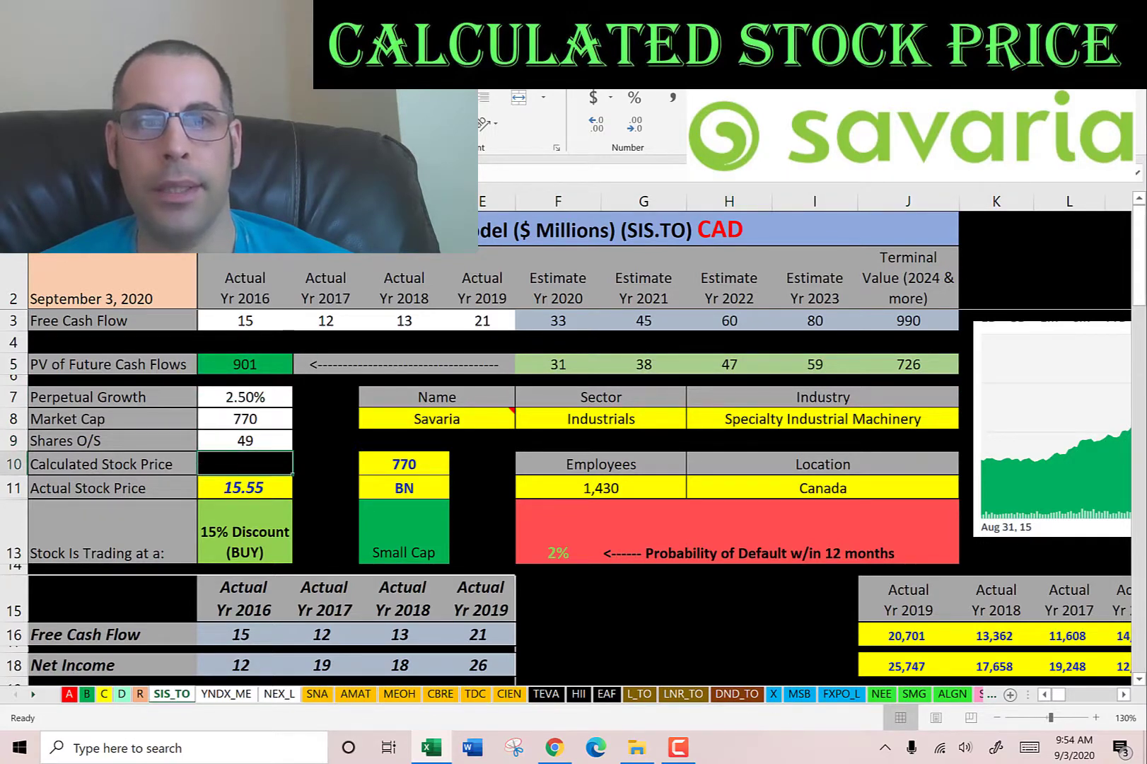
key(alt+h)
key(h)
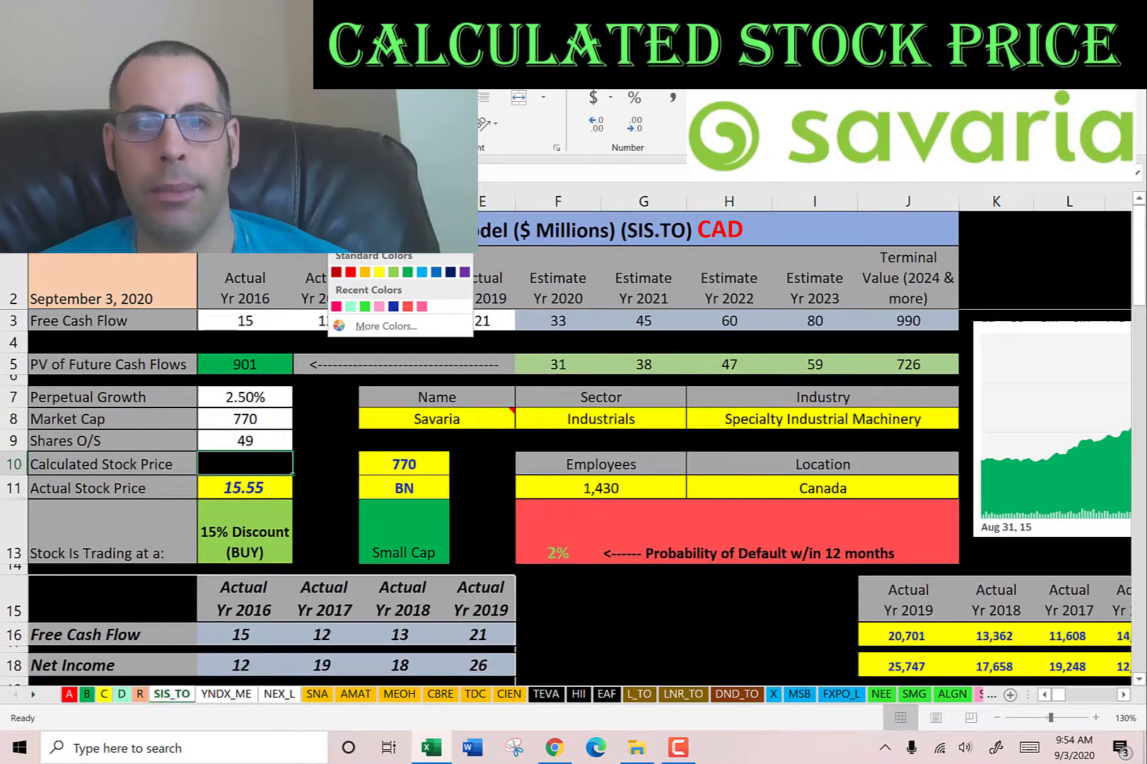
click(336, 240)
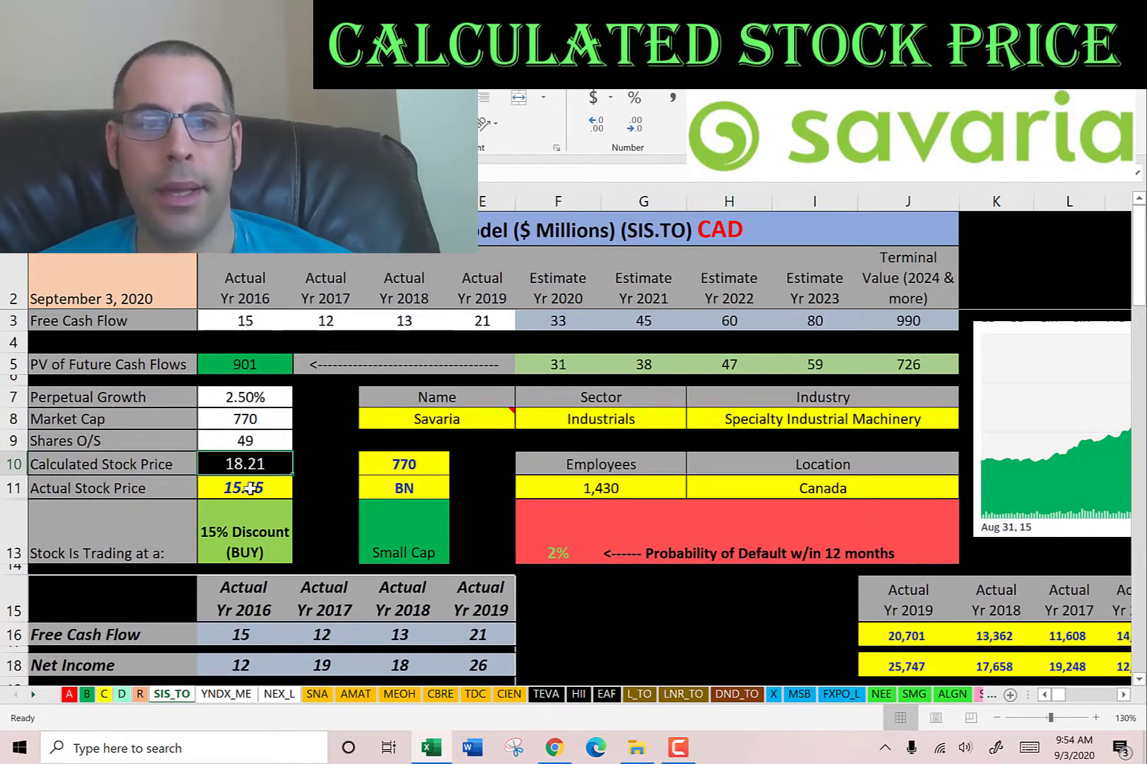
Step: Check the stock's discount or premium verdict, then compare it with Savaria's share price versus fair value chart in Chrome and return to Excel
click(242, 538)
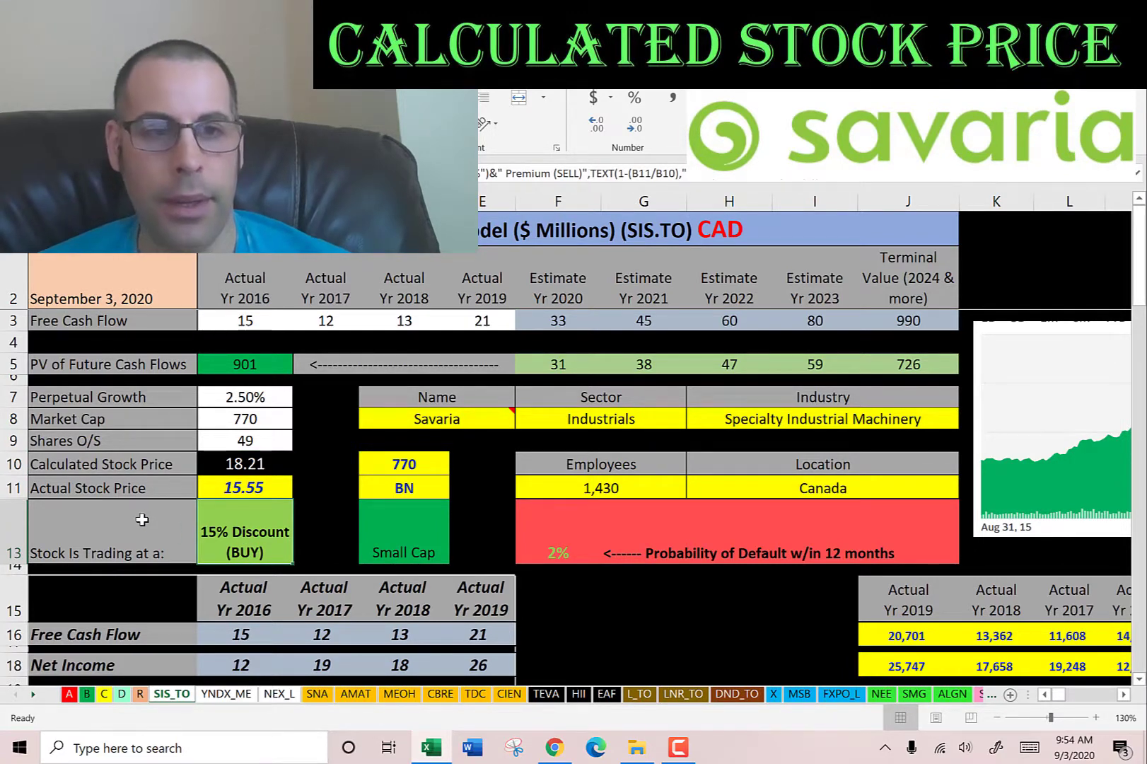
key(alt+Tab)
key(alt+Tab)
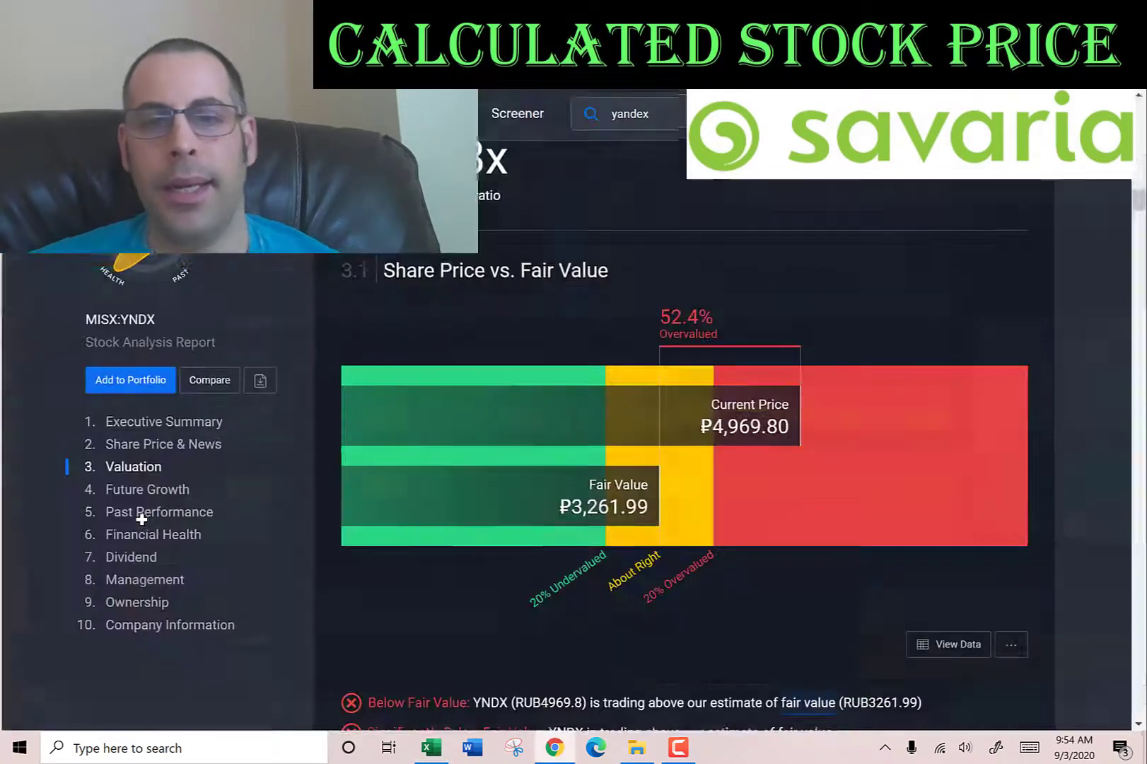
key(ctrl+Tab)
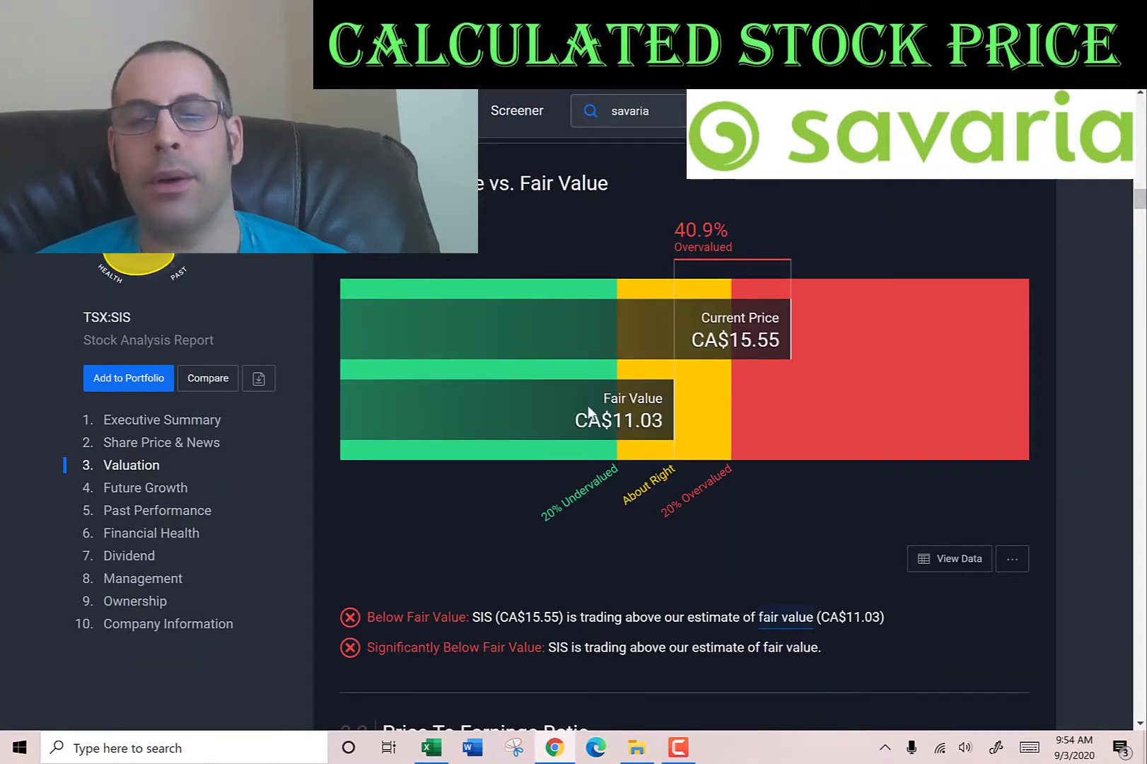
key(alt+Tab)
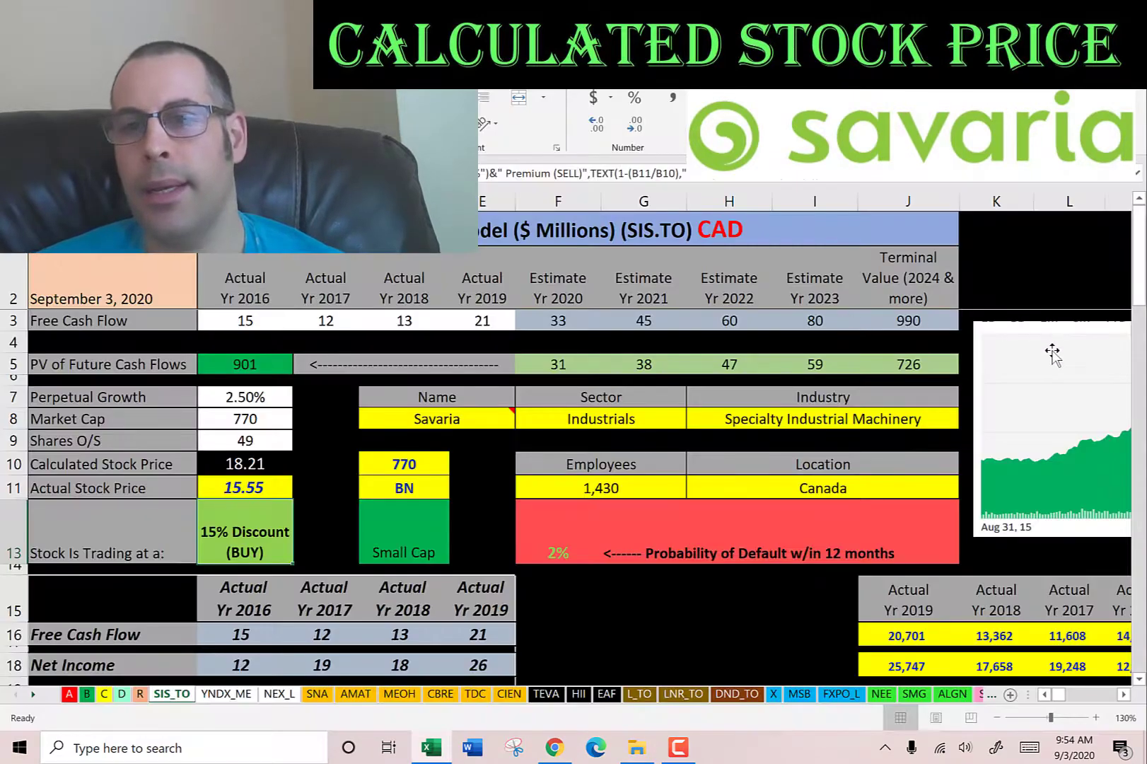
Step: Move the share price history chart over the cash flow model to show it in full, then delete it
drag(1053, 353, 300, 341)
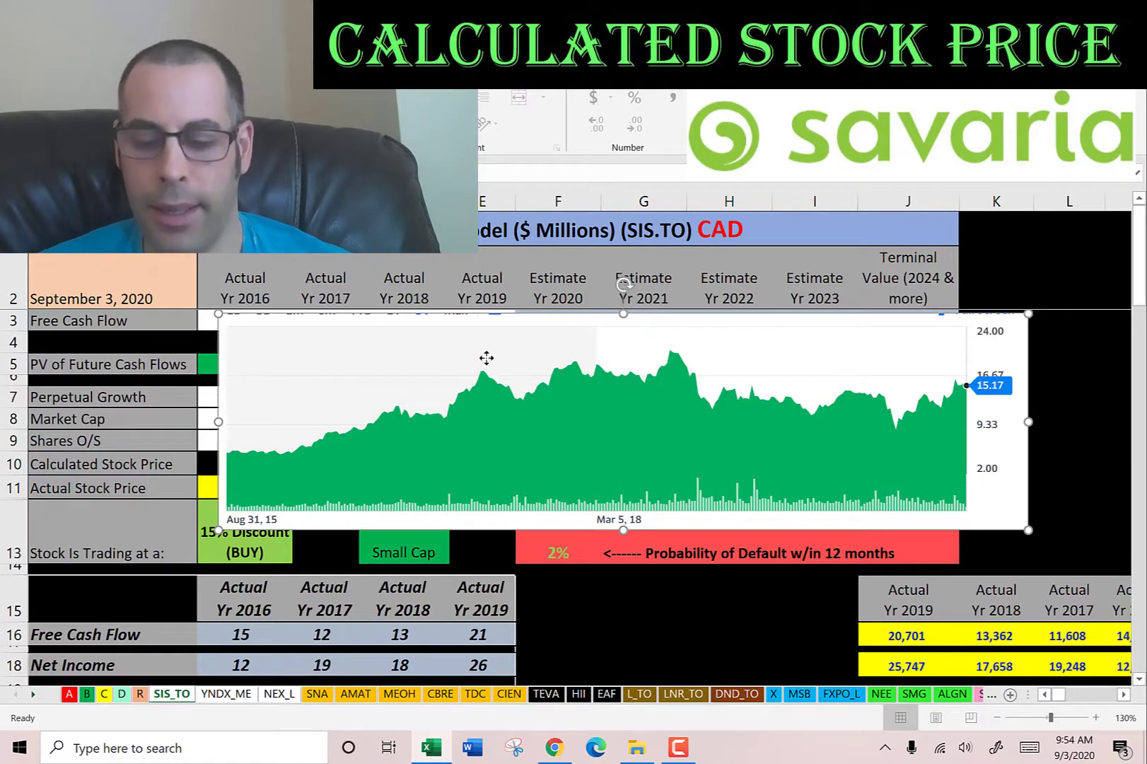
key(Delete)
Step: Examine Savaria's P/E ratio alongside the two comparison figures next to it
scroll(523, 392, down, 9)
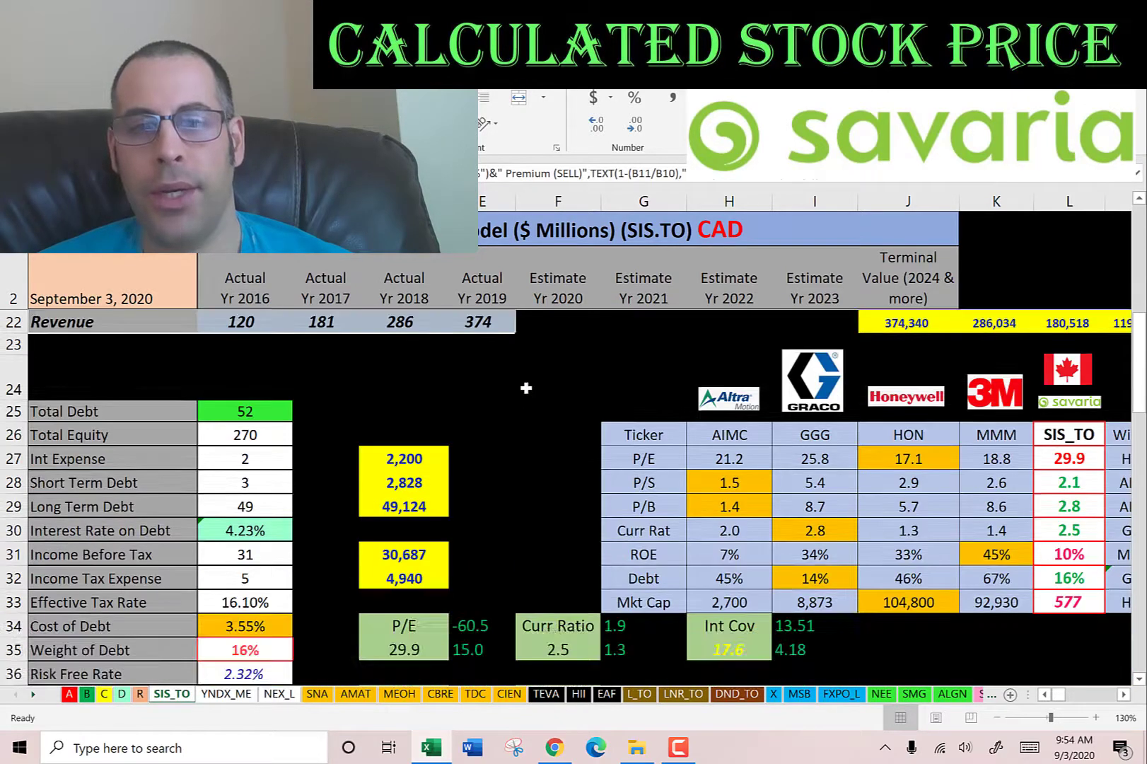
scroll(526, 387, down, 1)
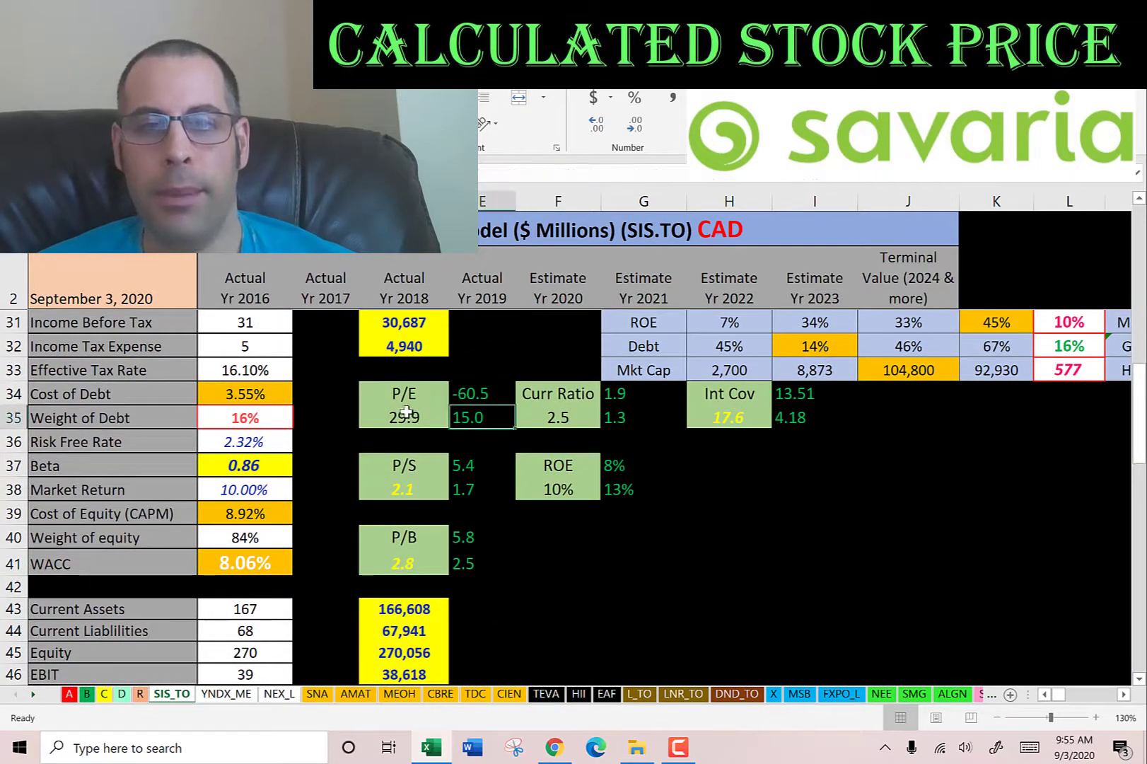
click(405, 412)
click(472, 417)
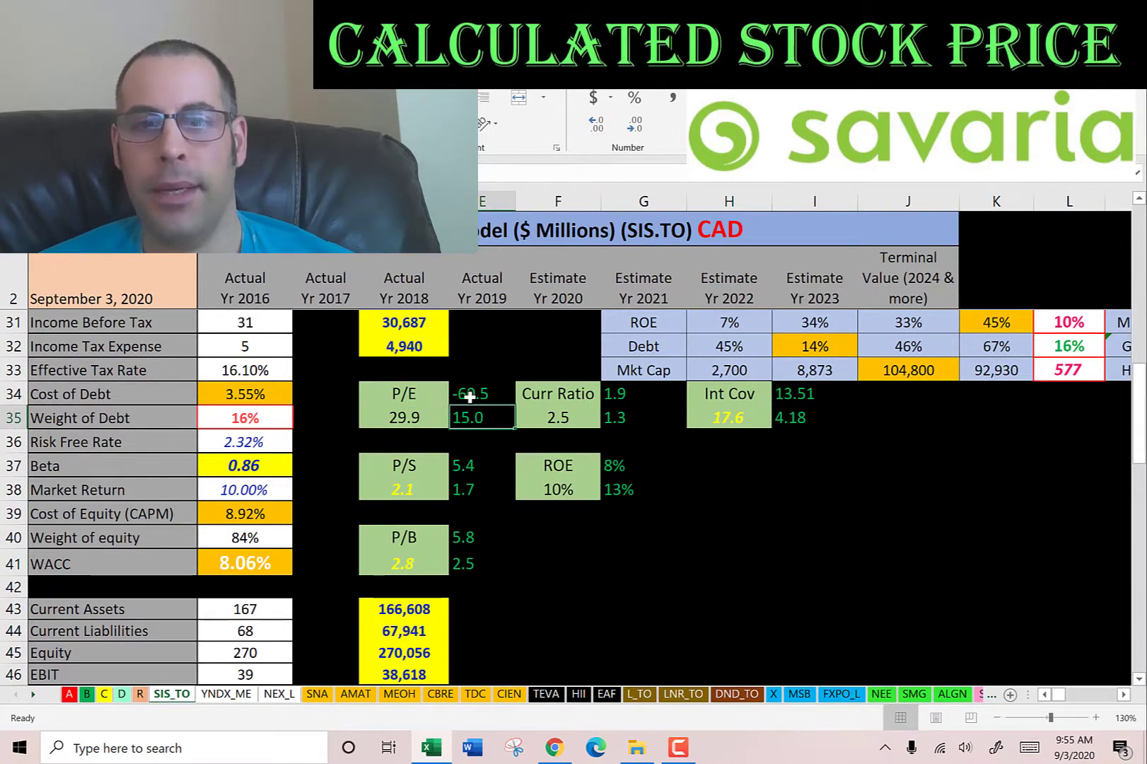
click(482, 394)
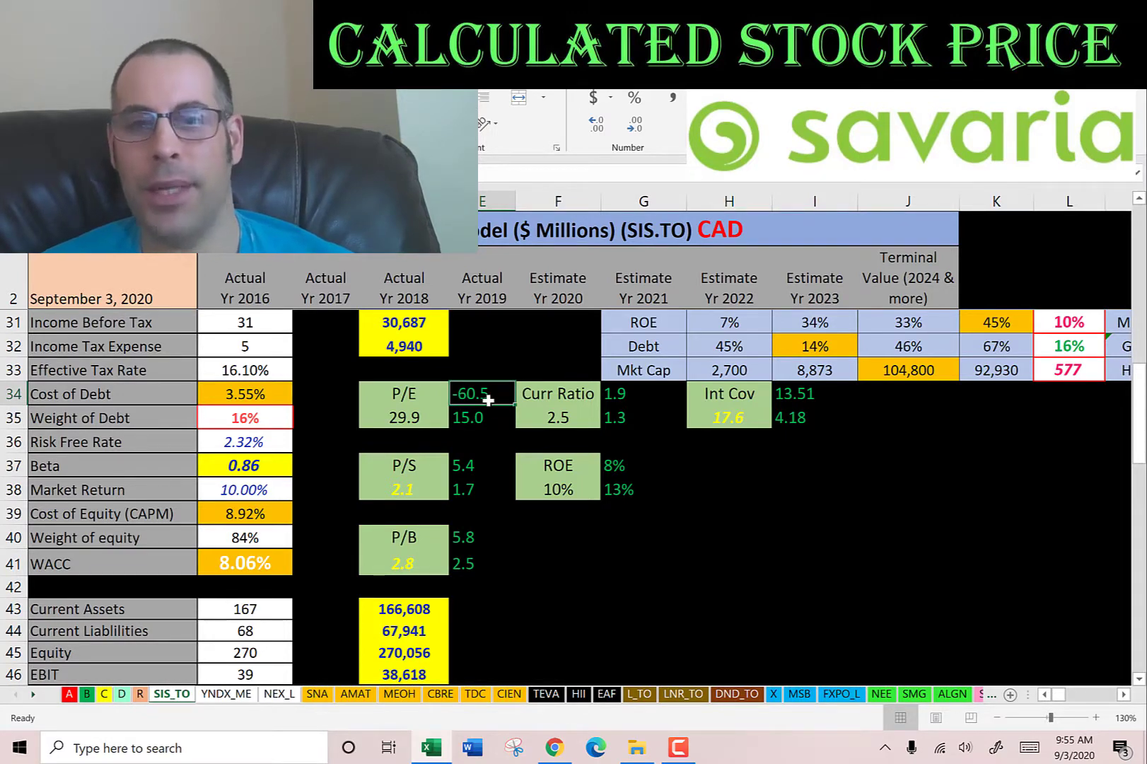
Step: Examine the P/S and P/B ratios against the comparison figures beside them
scroll(482, 408, down, 1)
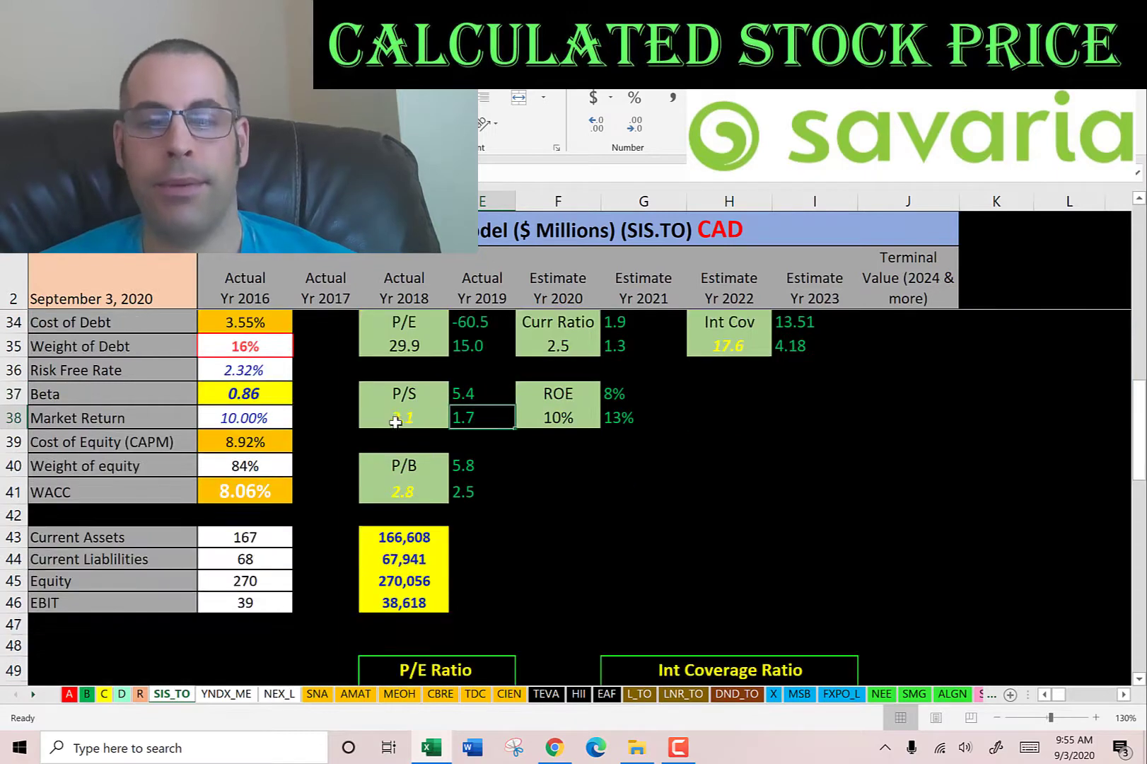
click(403, 419)
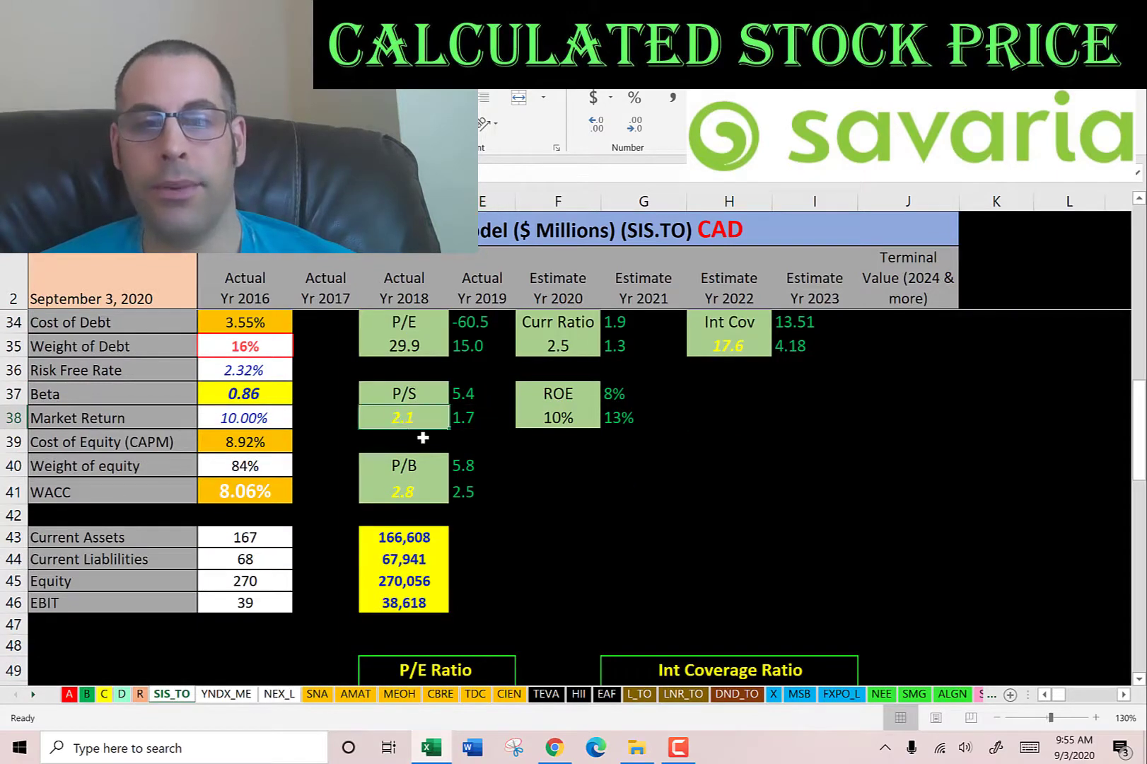
click(475, 419)
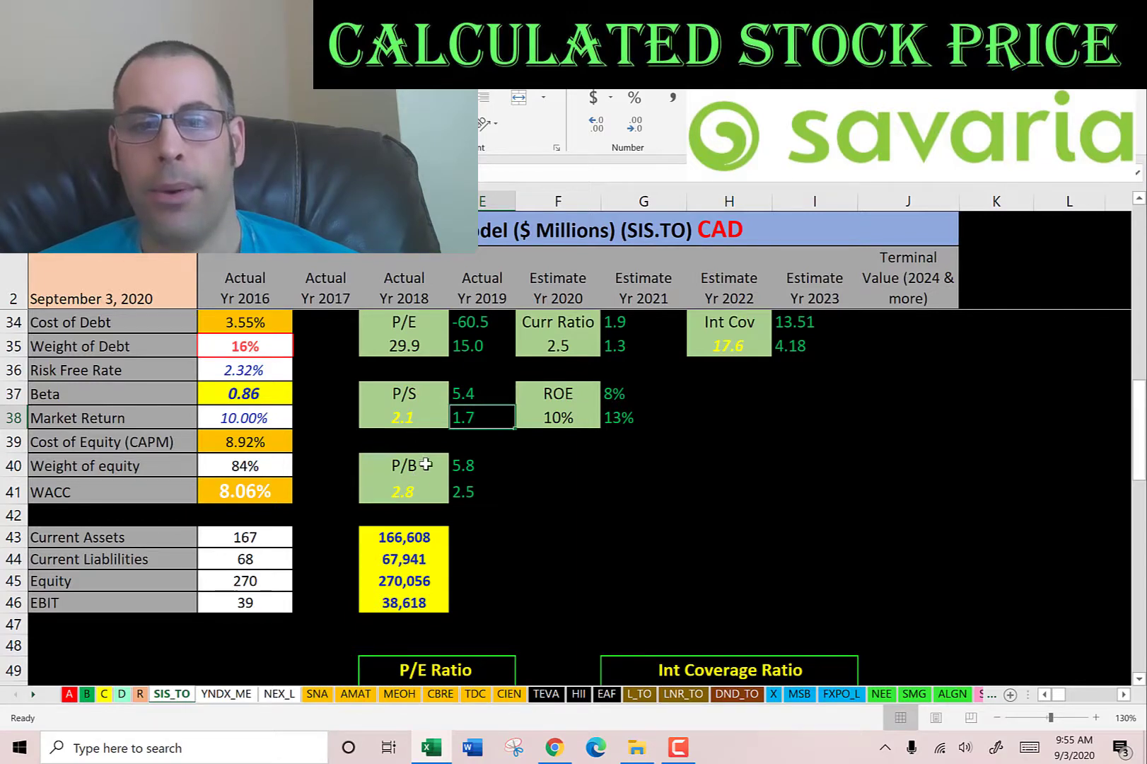
click(413, 486)
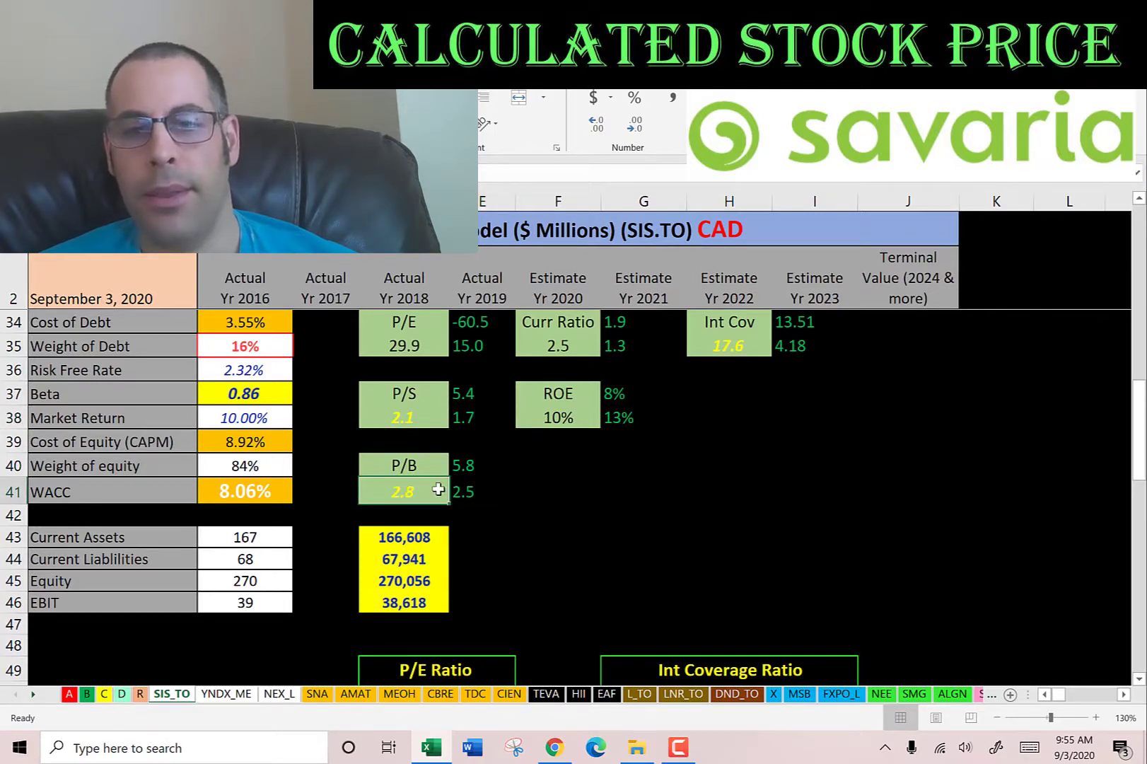
click(472, 487)
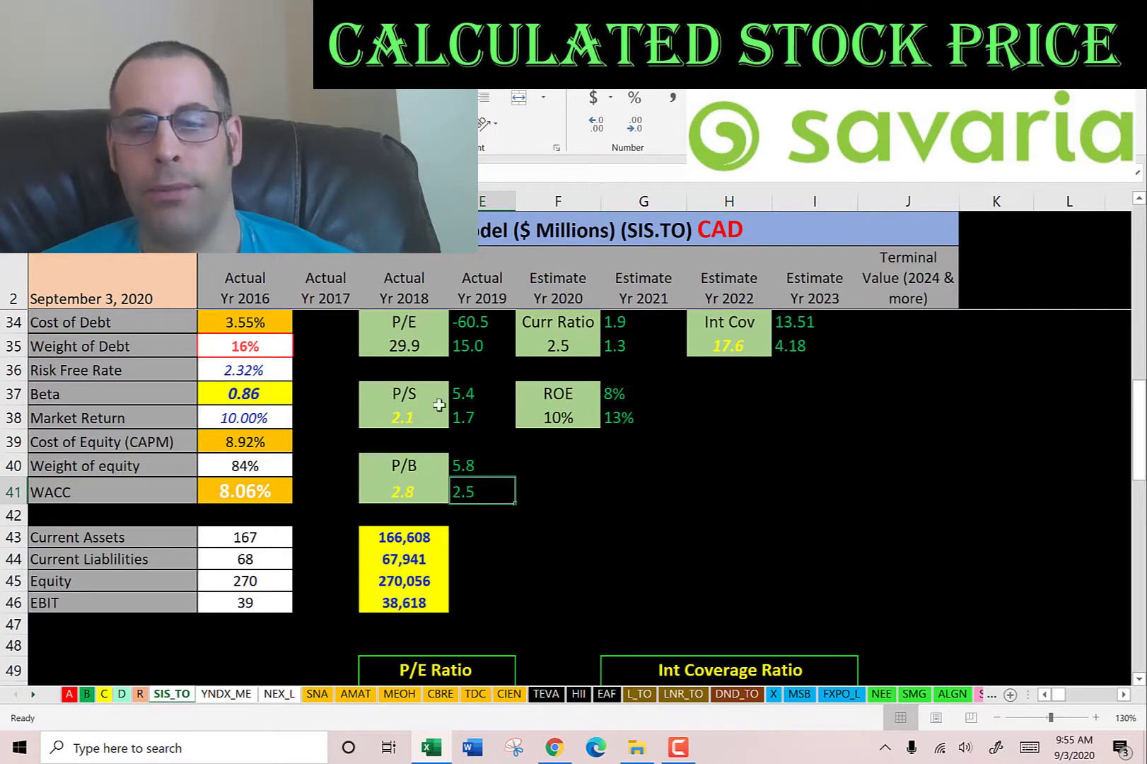
Step: Review the P/E ratio calculation, covering the stock price, EPS and resulting price/EPS
scroll(435, 382, down, 3)
scroll(440, 377, down, 1)
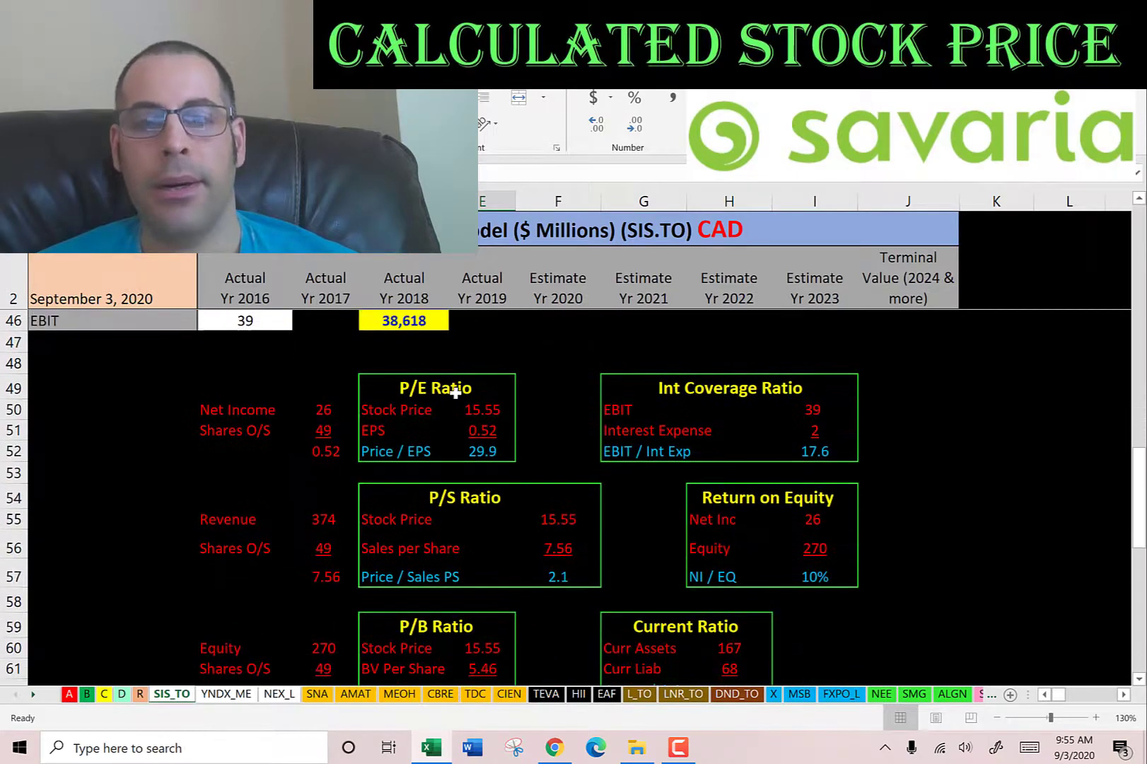
click(487, 409)
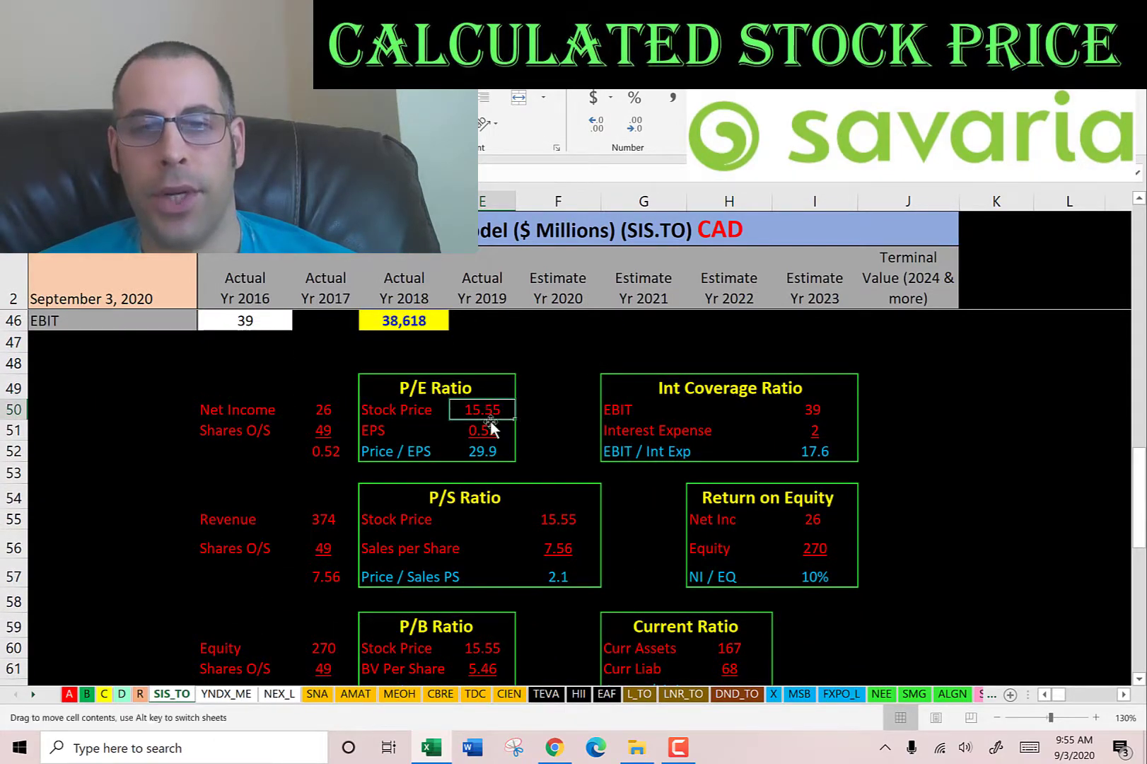
click(479, 428)
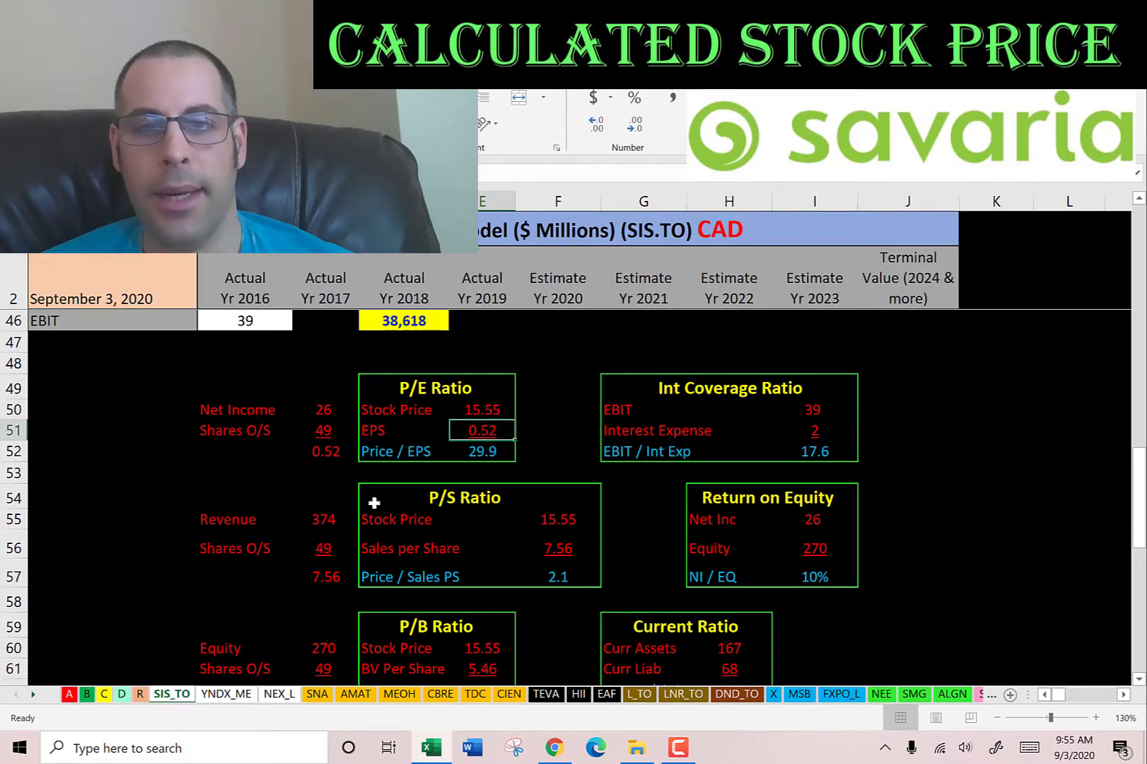
click(483, 454)
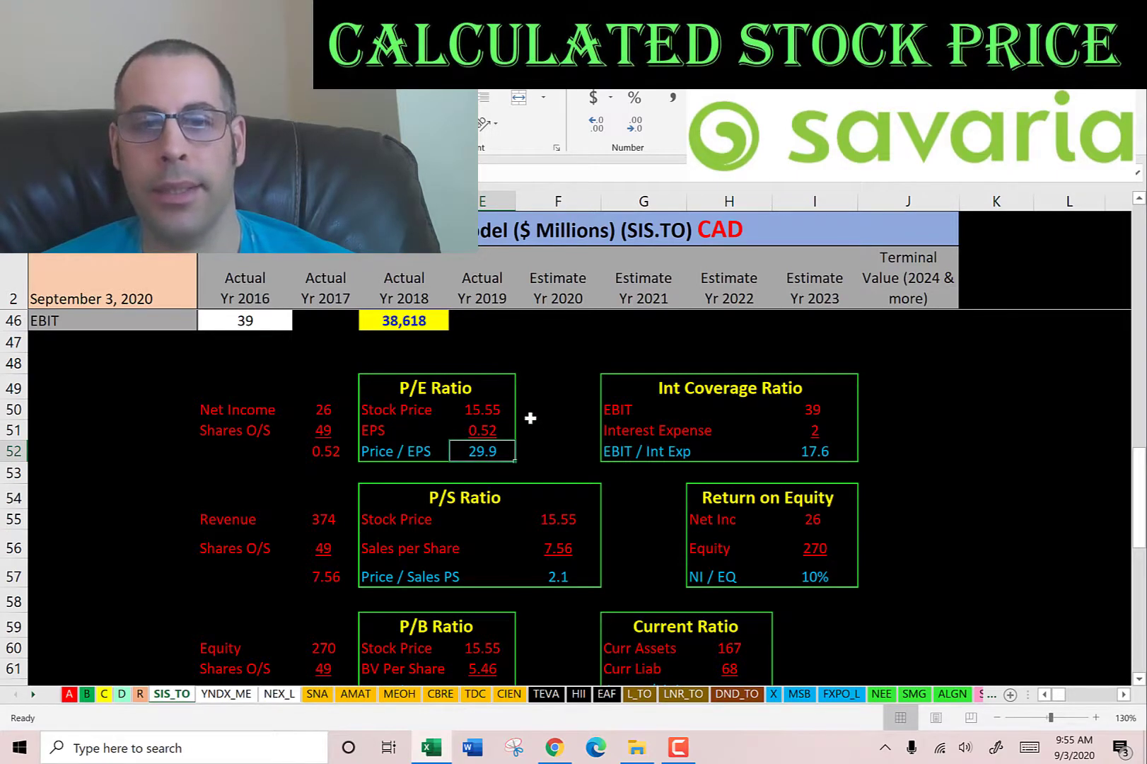
Step: Review the P/S ratio calculation, covering the stock price, sales per share and resulting ratio
scroll(530, 415, down, 2)
key(Down)
key(Down)
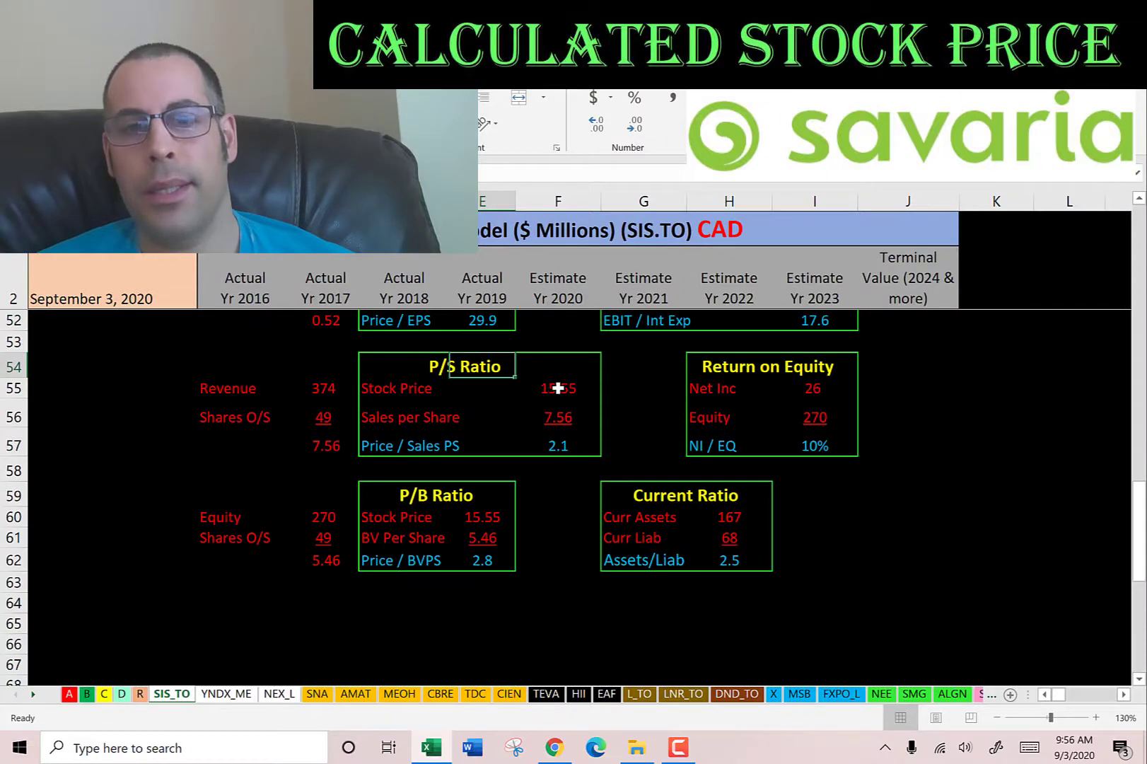
click(558, 387)
click(558, 417)
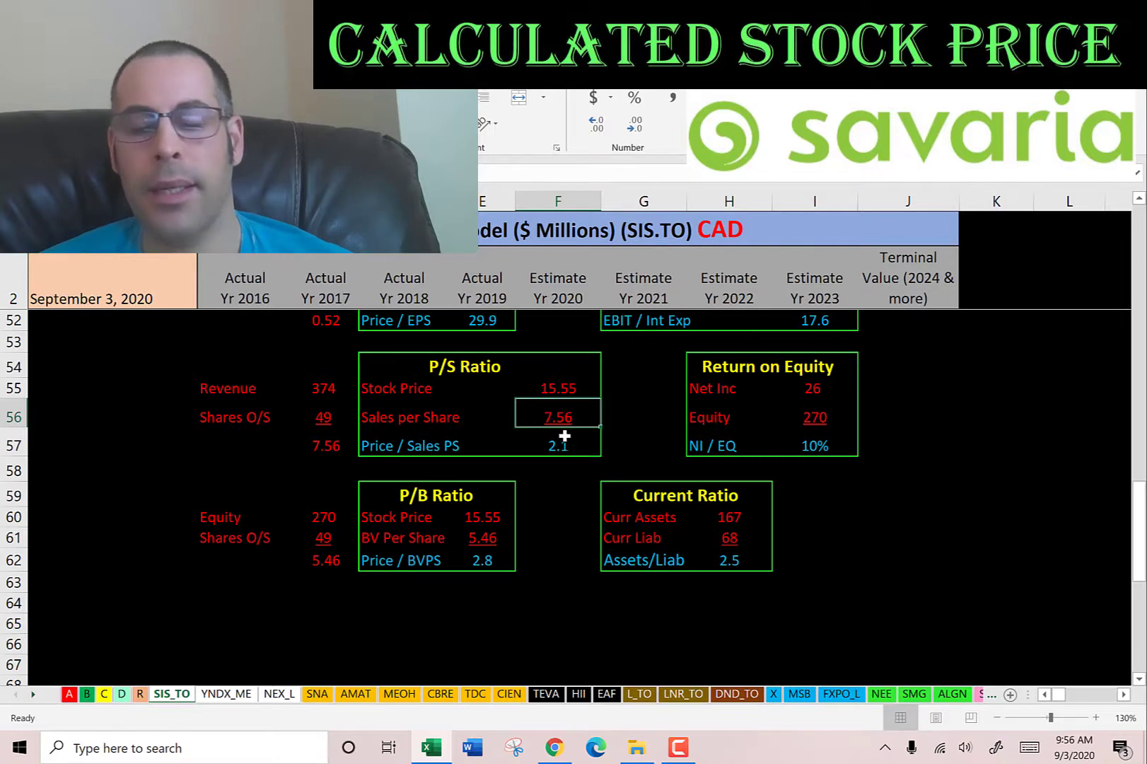
click(567, 438)
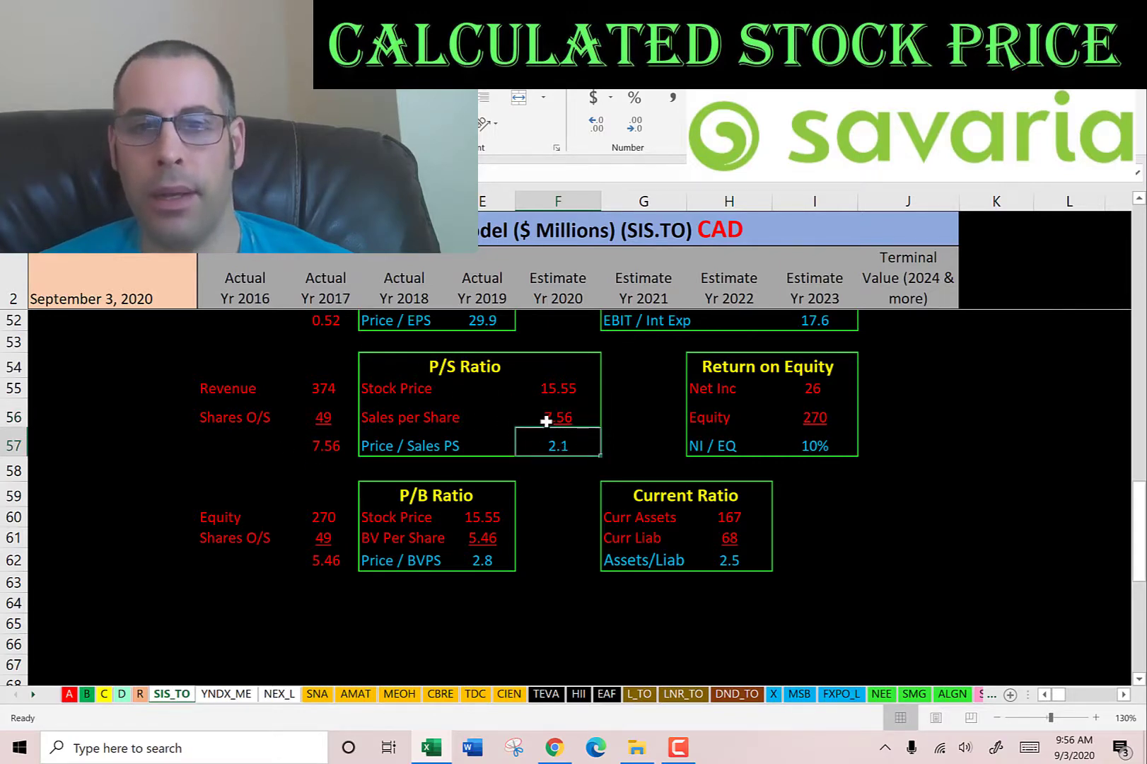
Step: Review the P/B ratio calculation, including the book value per share and the equity and shares outstanding behind it
scroll(522, 396, down, 2)
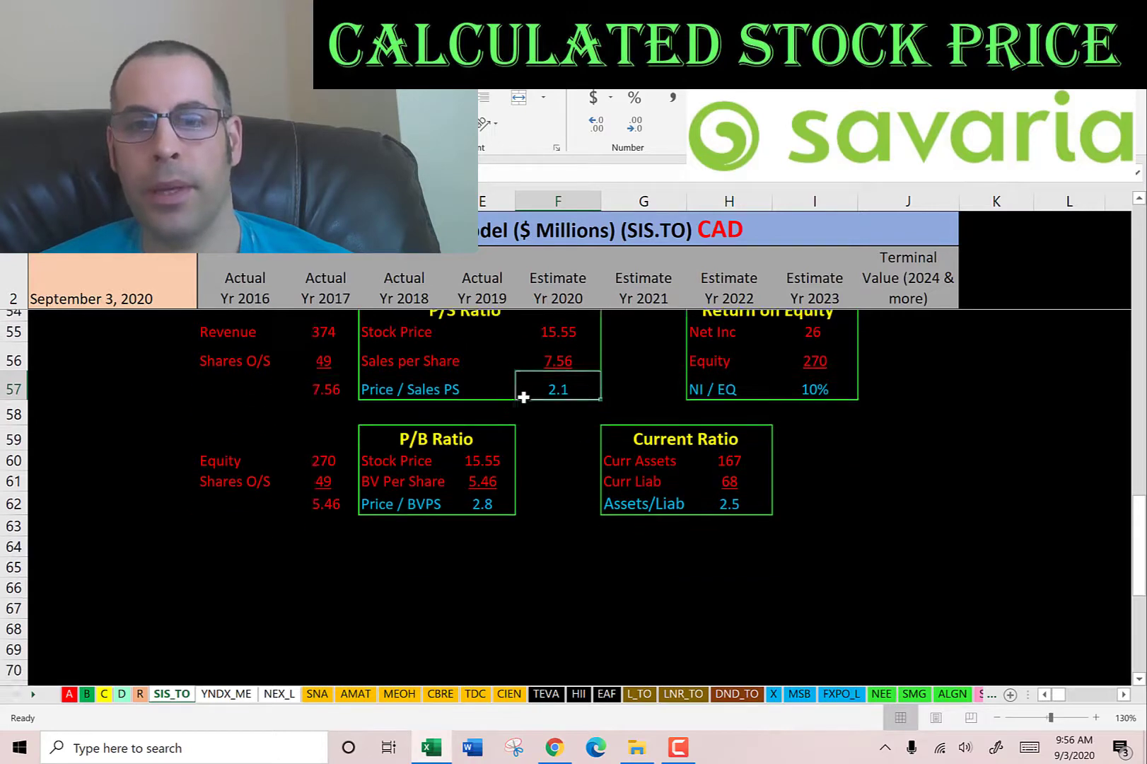
click(468, 368)
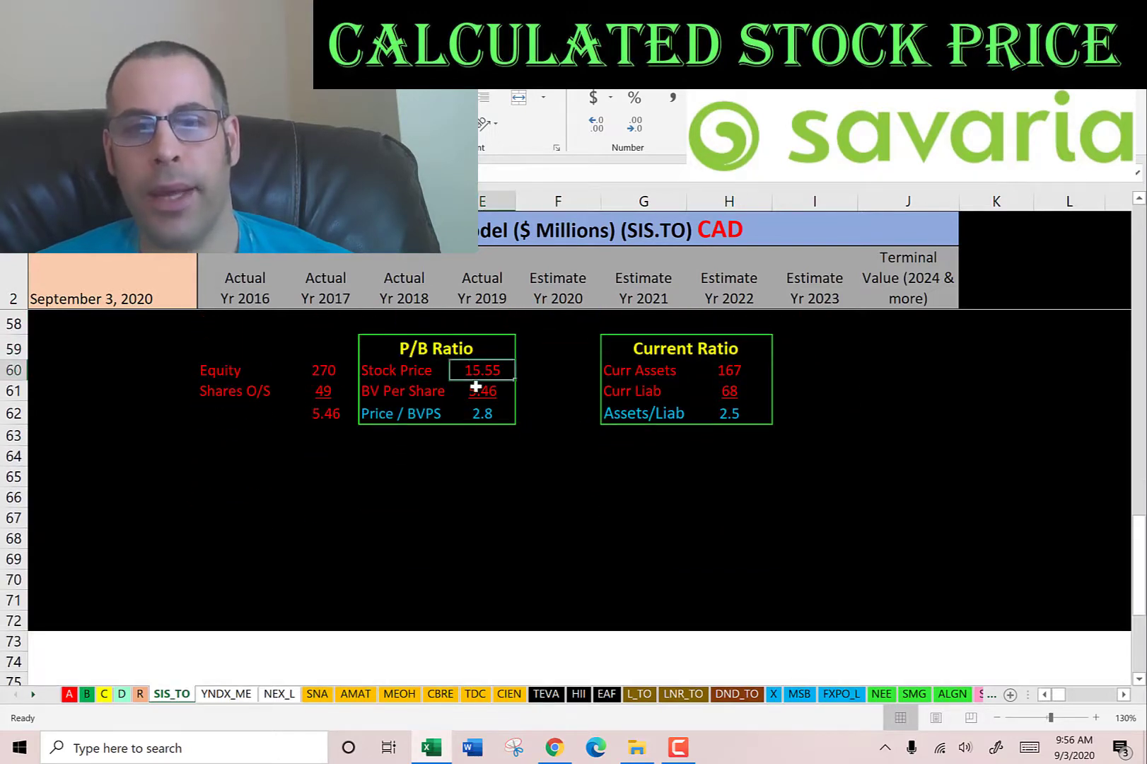
click(475, 394)
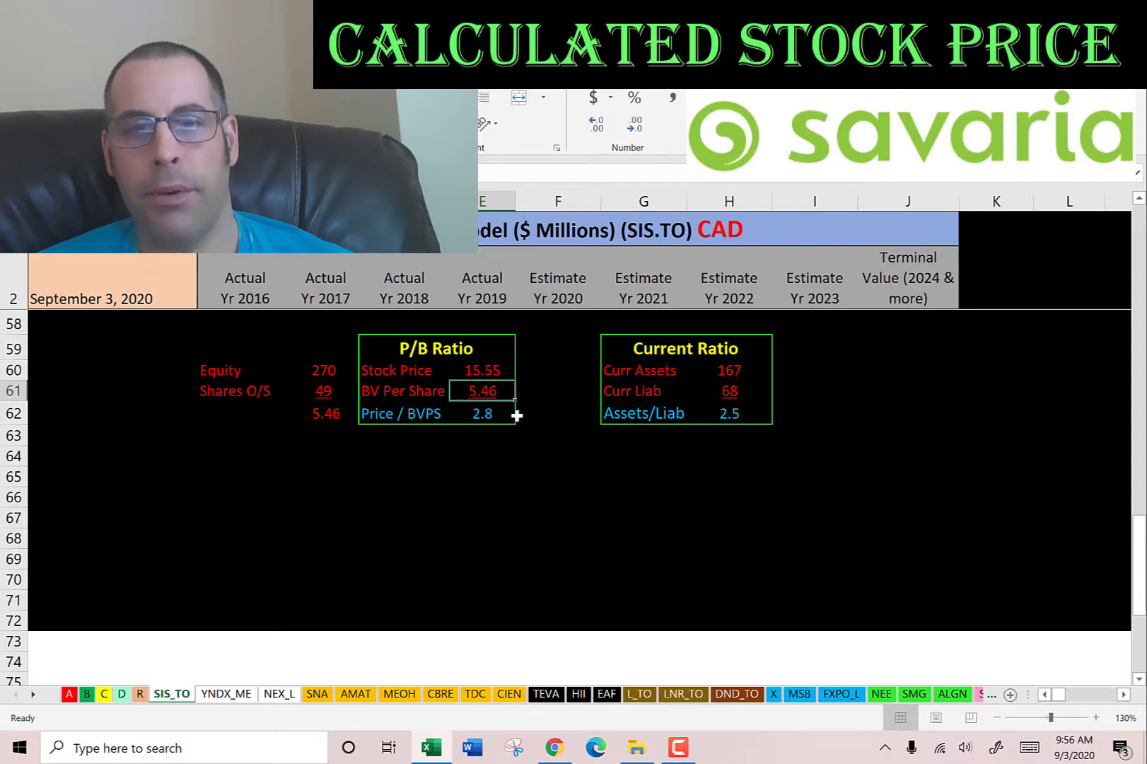
click(324, 366)
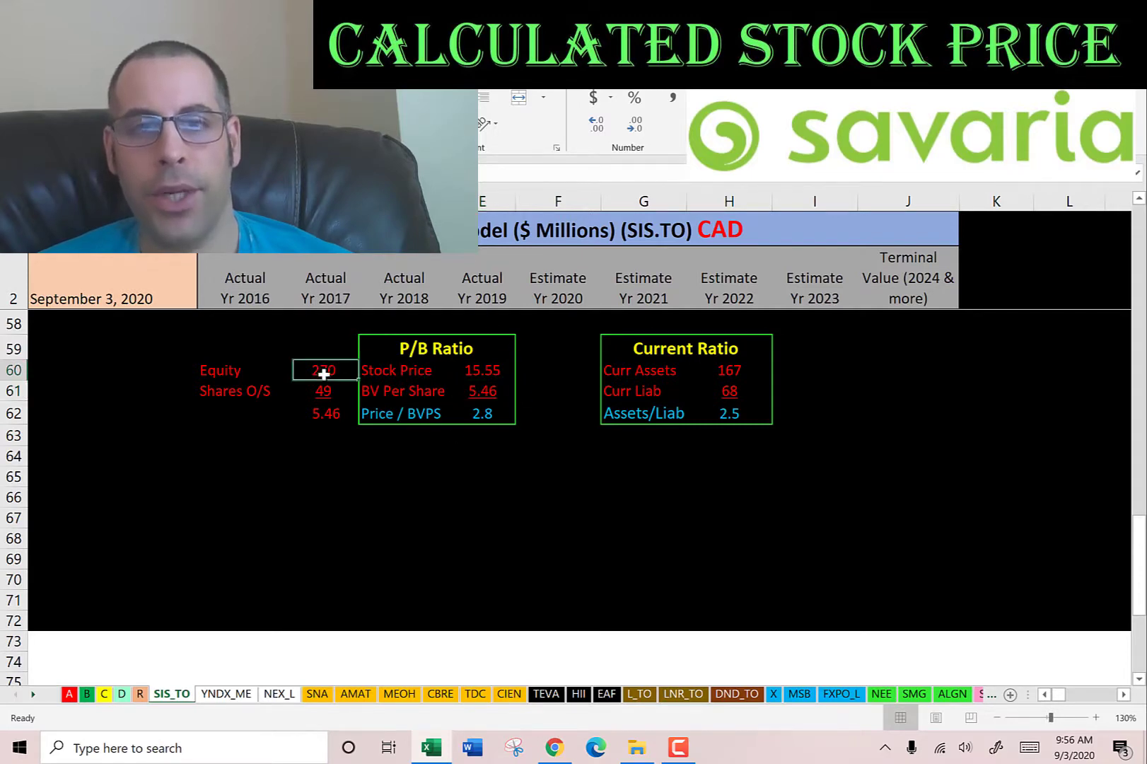
click(323, 390)
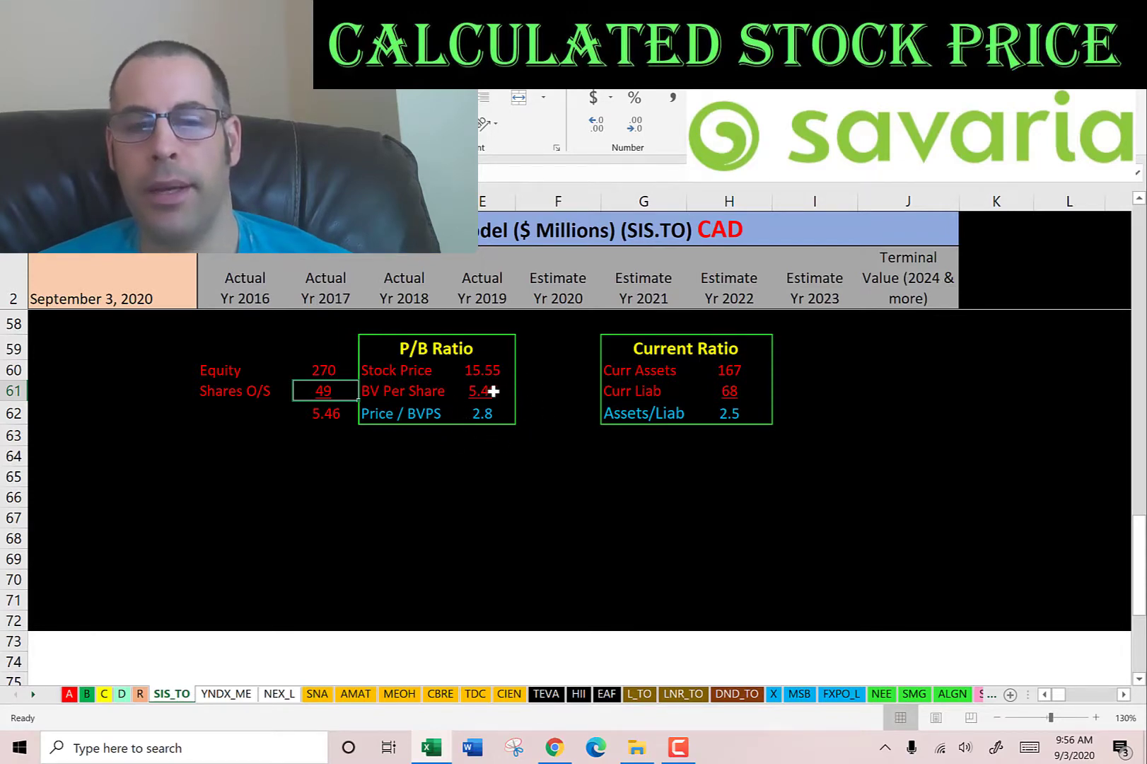
Step: Examine the current ratio in the ratio summary alongside its two comparison figures
scroll(528, 408, up, 10)
click(564, 488)
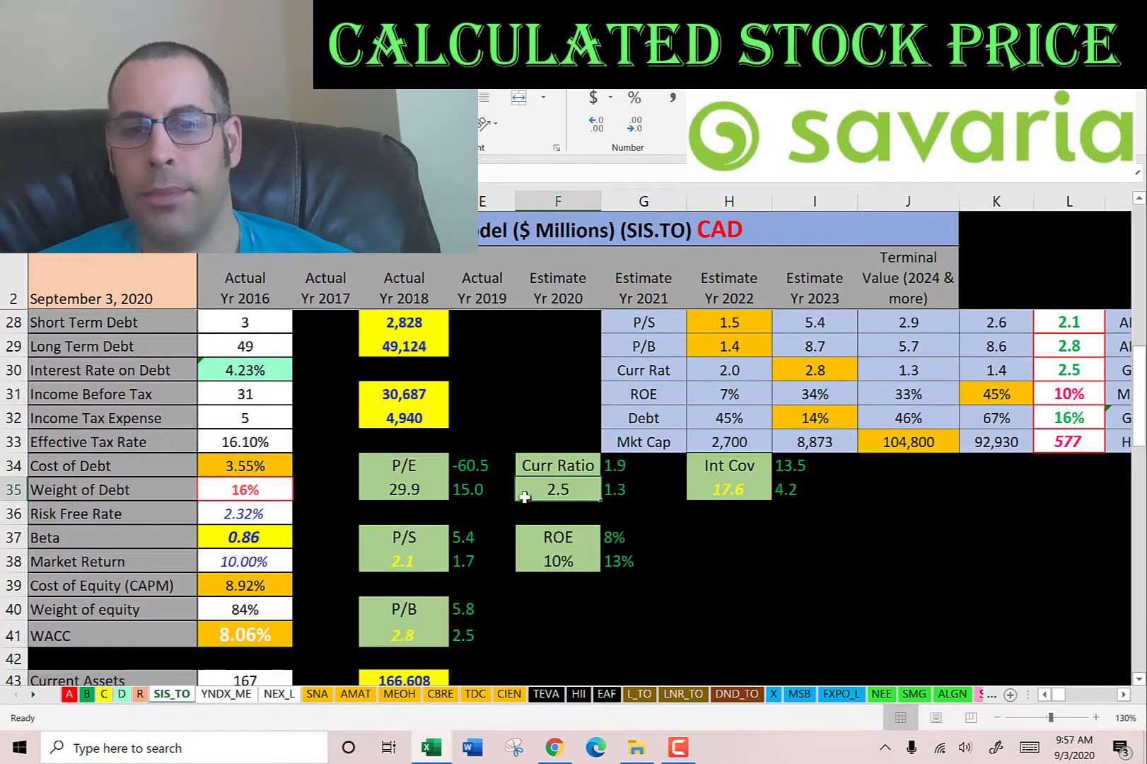
click(621, 486)
click(621, 461)
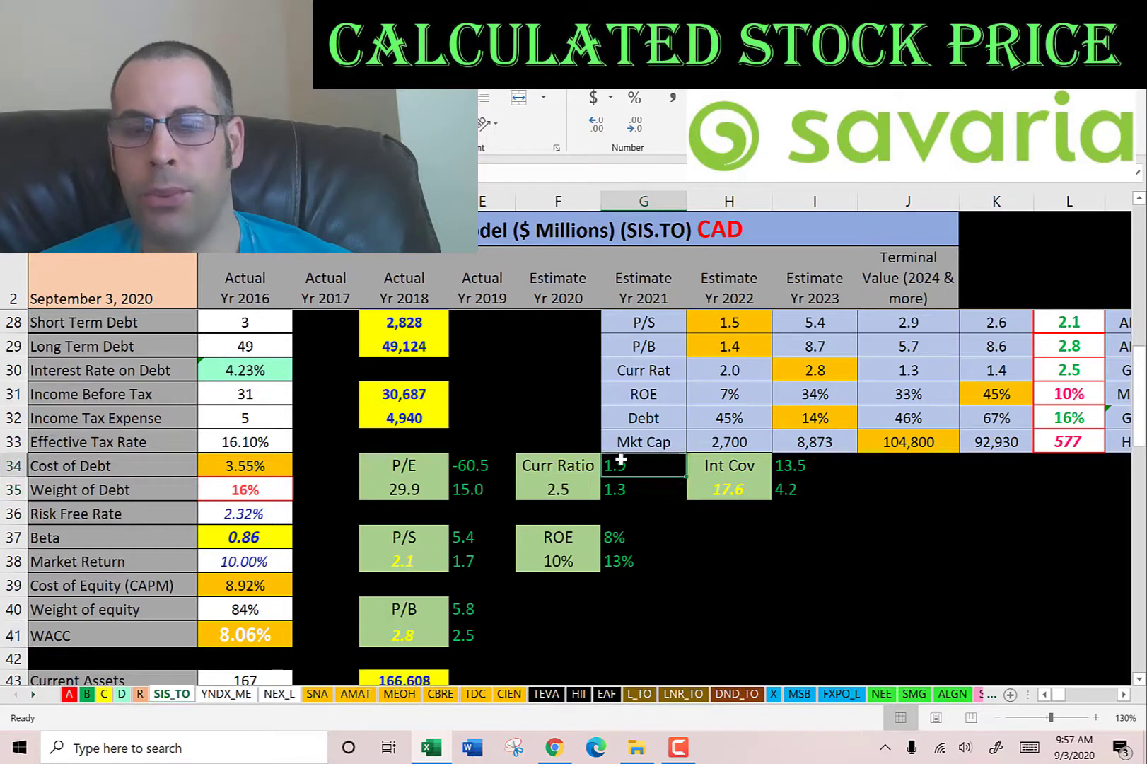
Step: Examine the interest coverage ratio and return on equity against their comparison figures
click(739, 487)
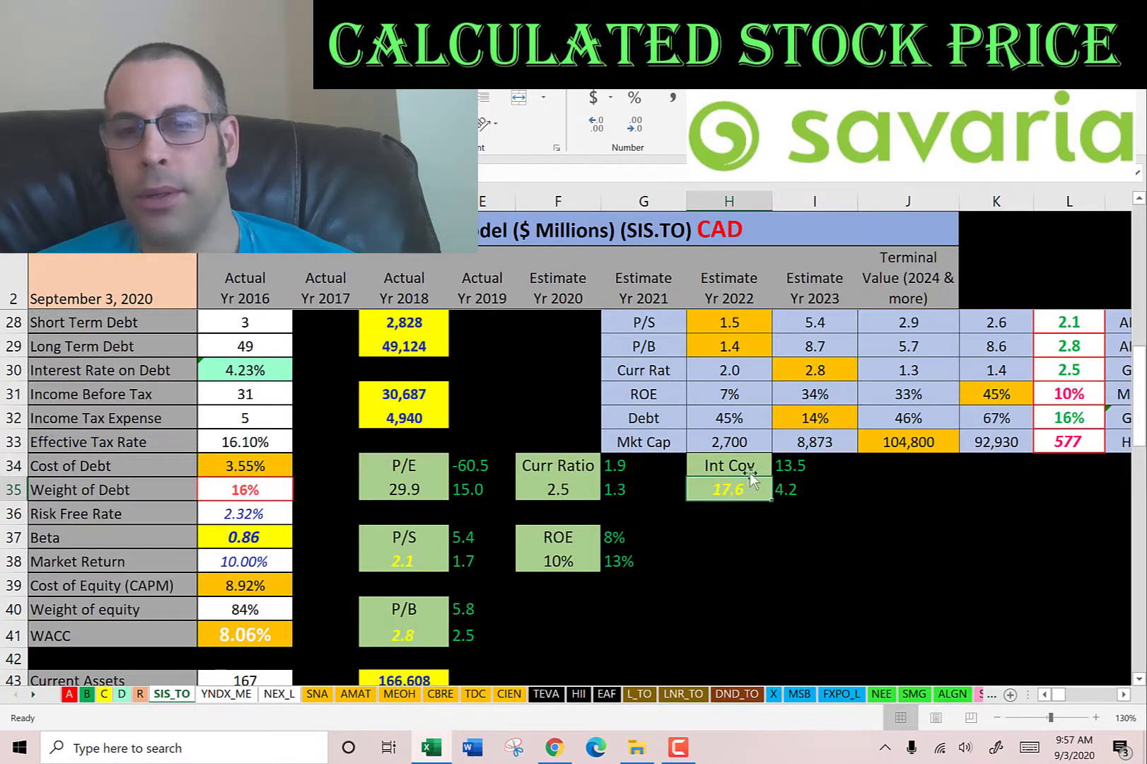
click(789, 488)
click(800, 465)
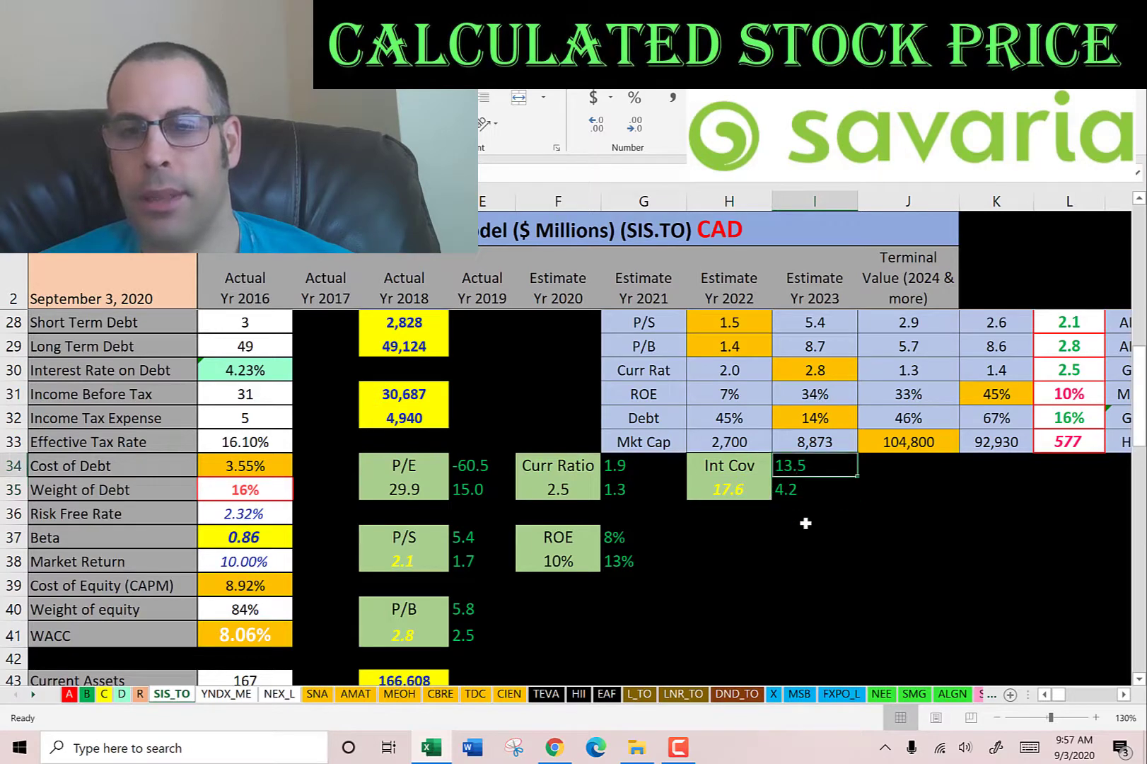
click(584, 563)
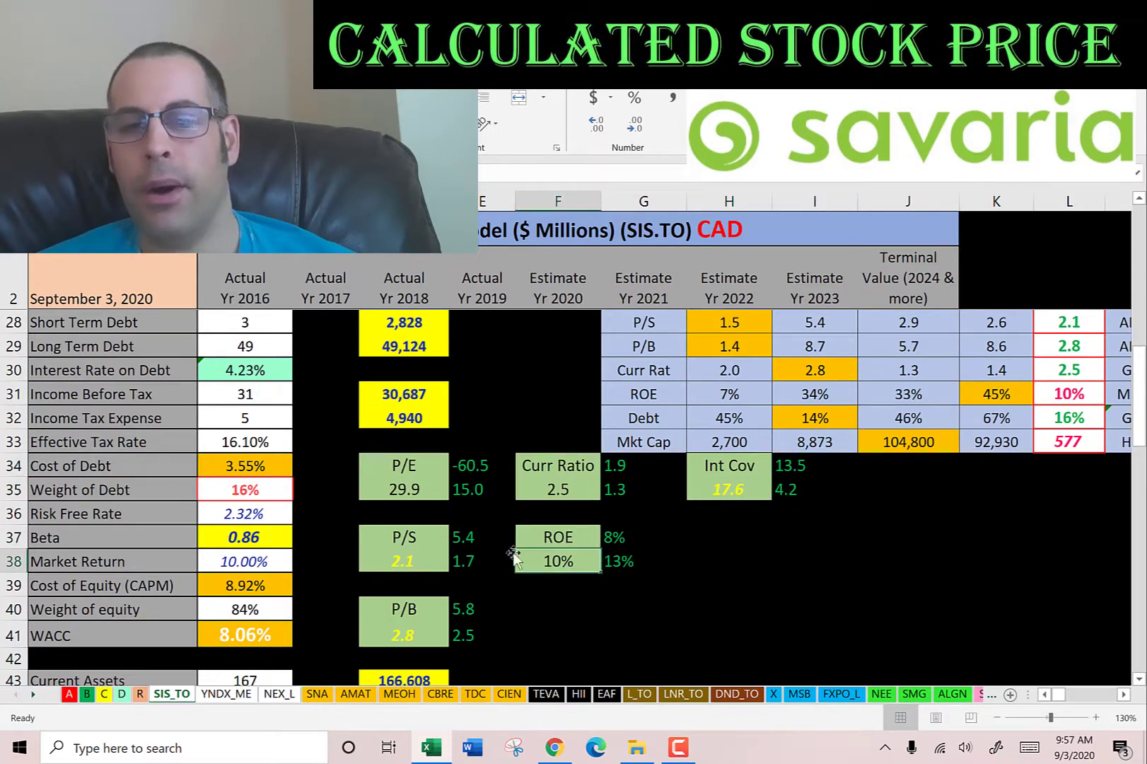
click(619, 561)
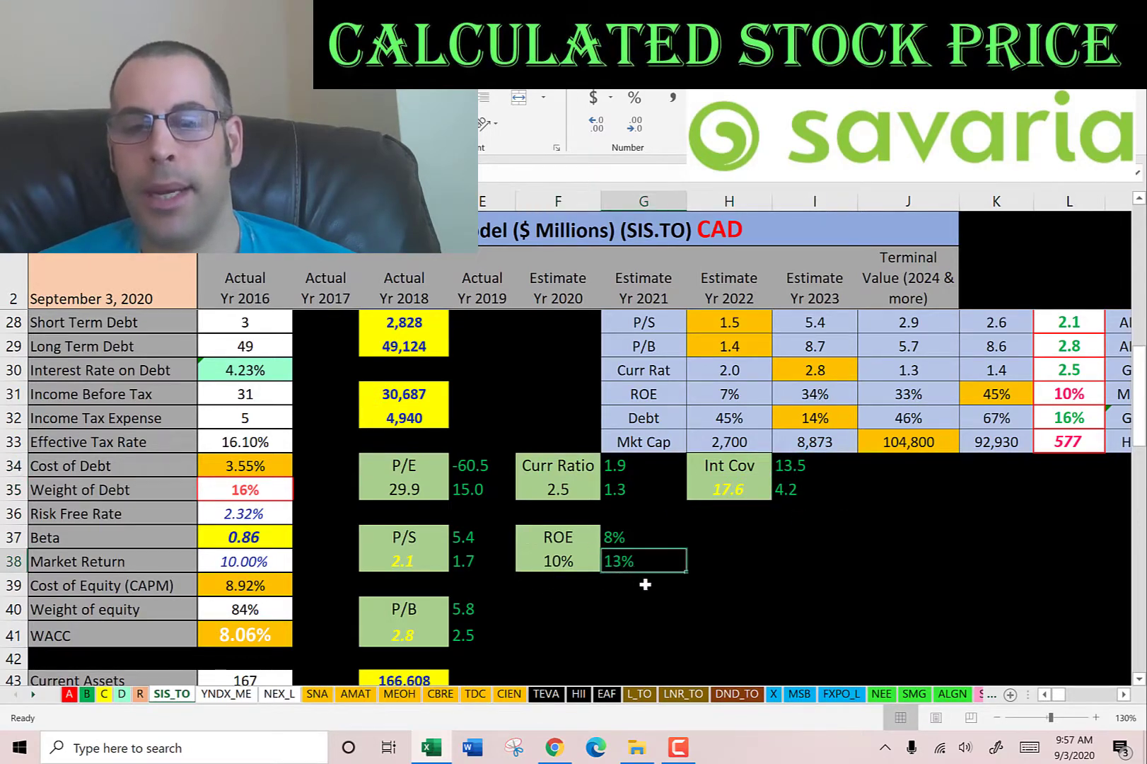
Step: Review the current ratio calculation, covering current assets, current liabilities and the resulting ratio
click(622, 532)
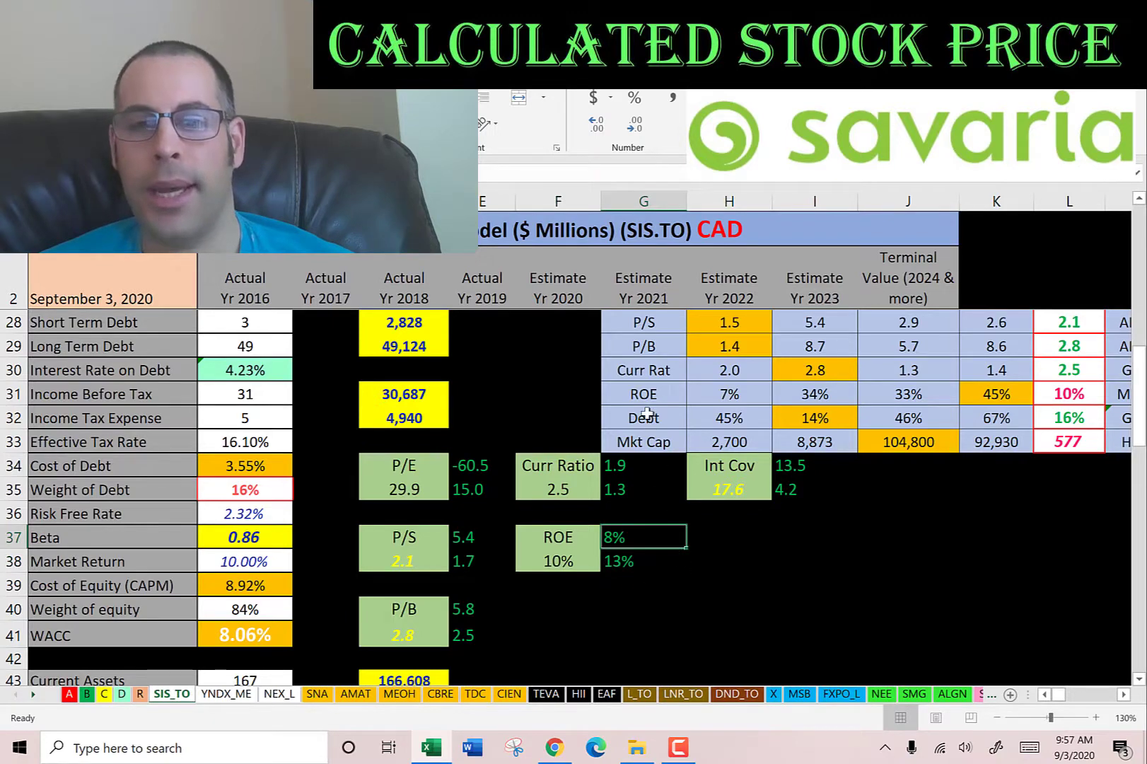
scroll(654, 382, down, 7)
scroll(661, 381, down, 3)
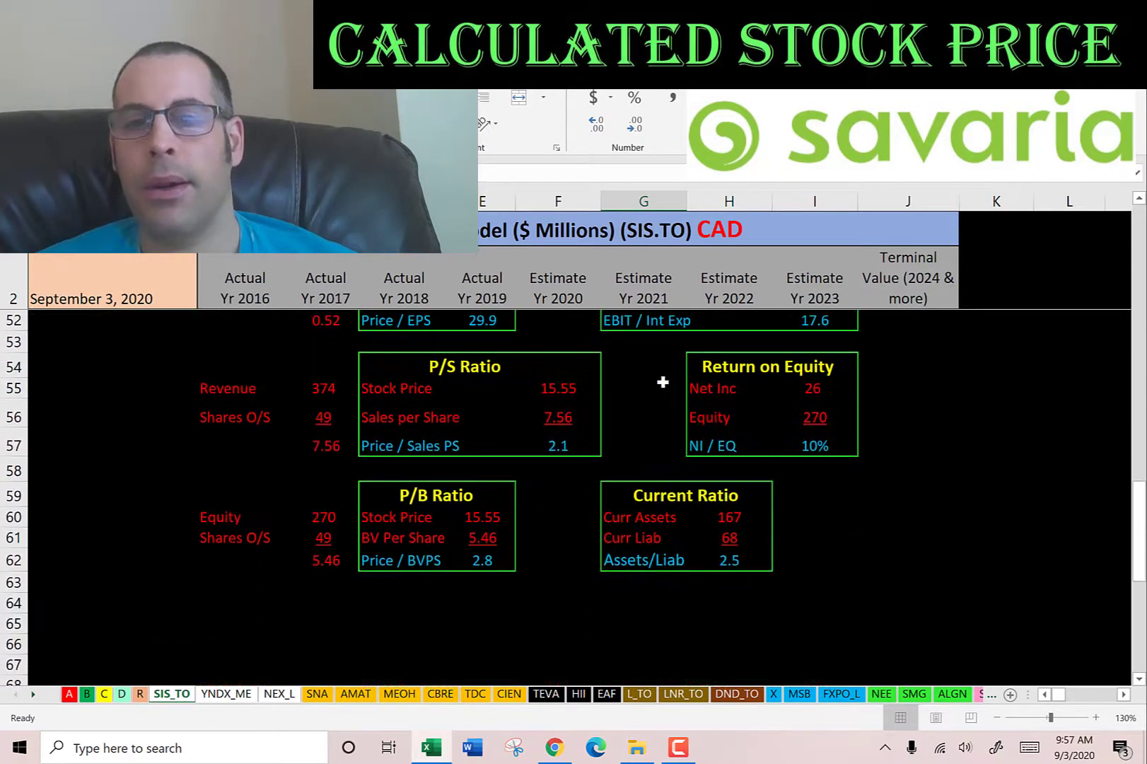
scroll(671, 379, up, 1)
click(727, 447)
click(724, 471)
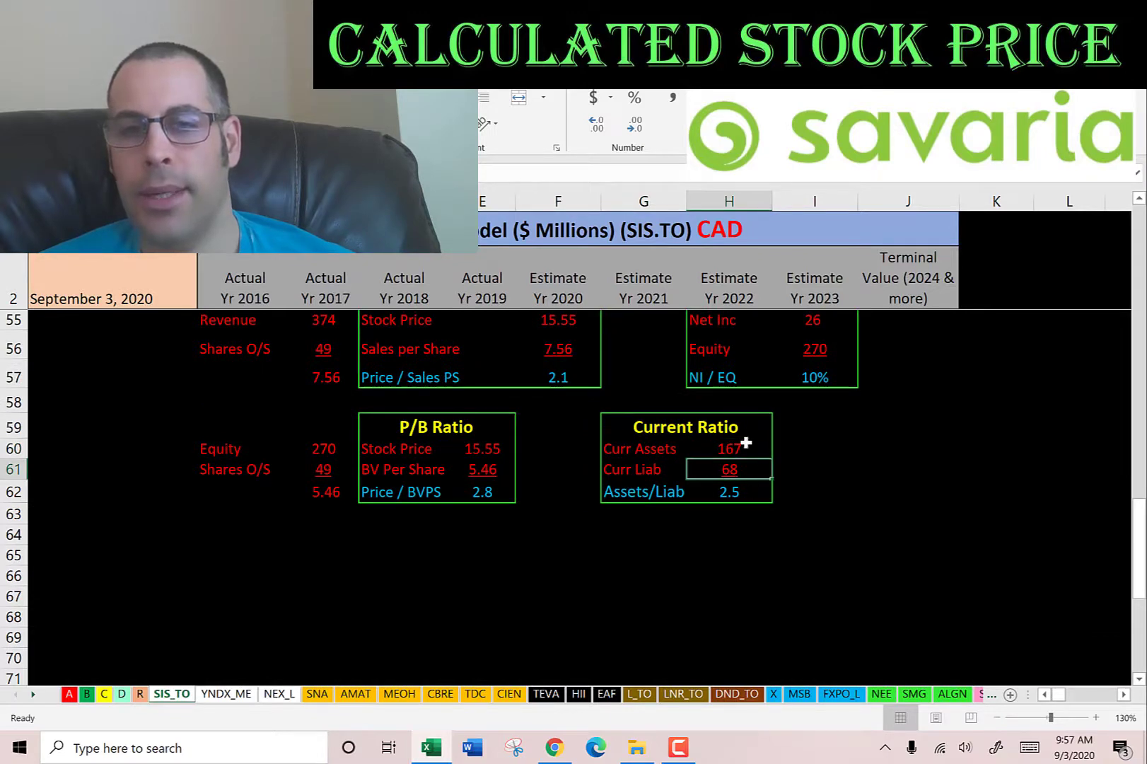
click(729, 498)
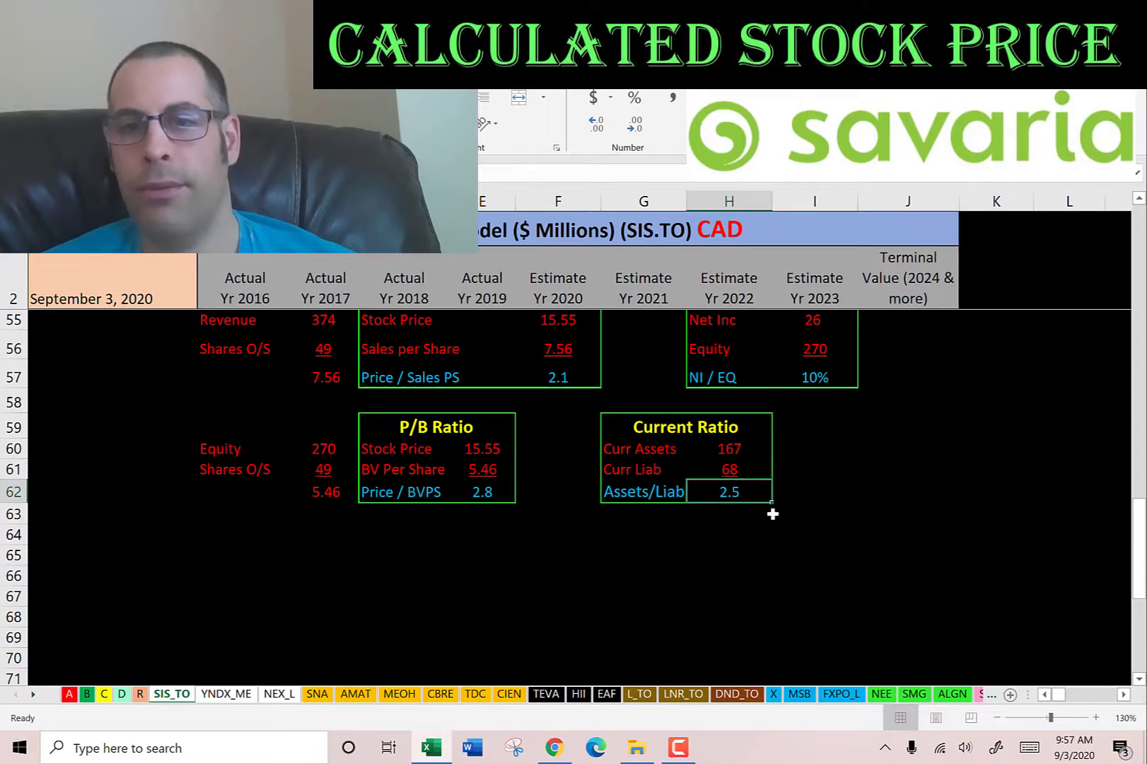
Step: Review the return on equity and interest coverage calculations, including the net income, equity, EBIT and interest expense behind them
scroll(815, 458, up, 2)
click(812, 456)
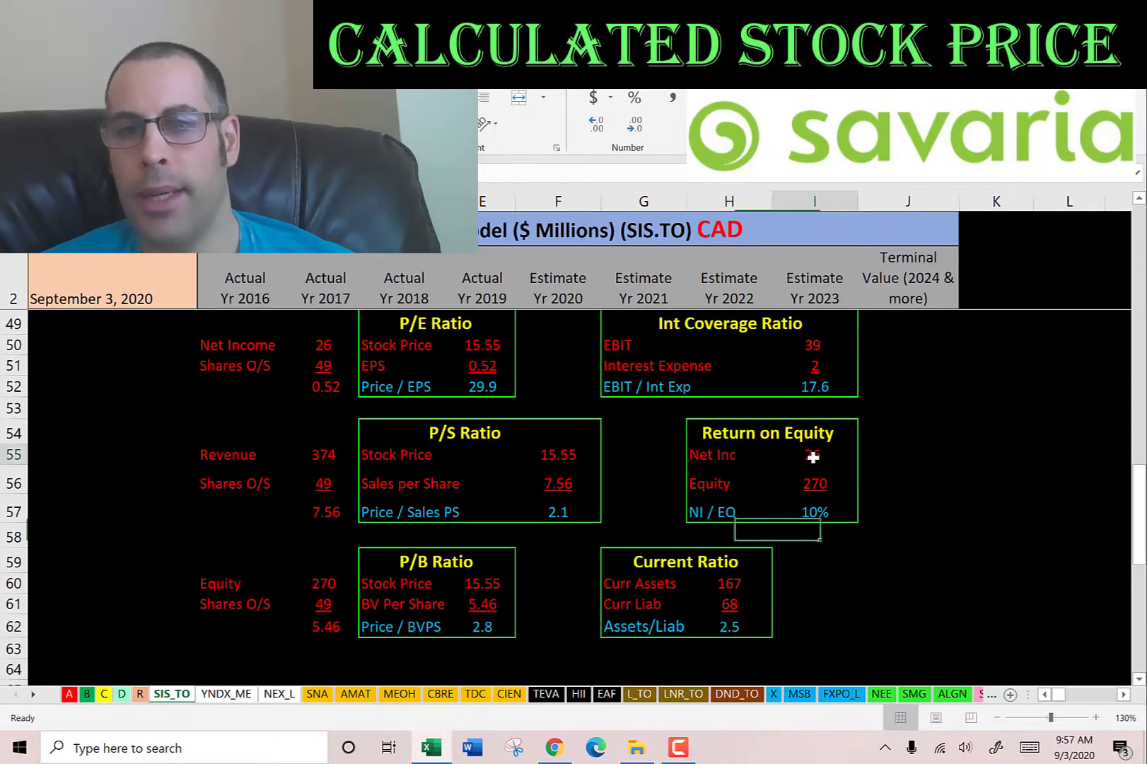
click(813, 481)
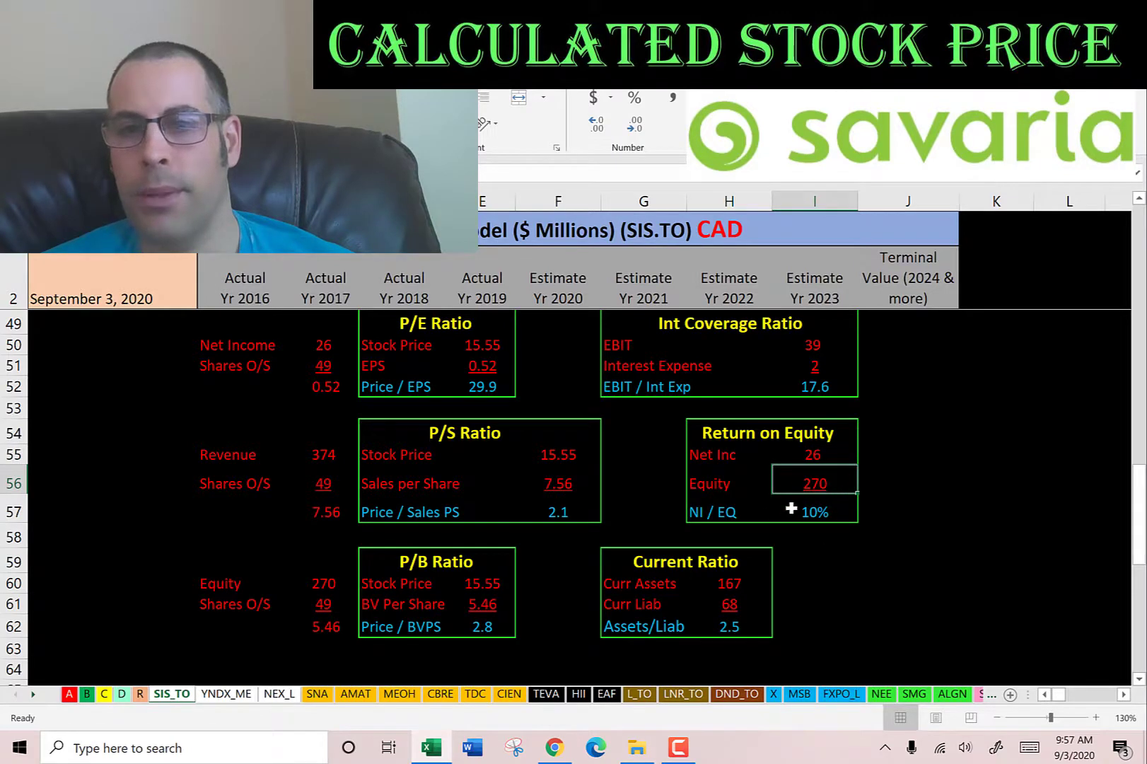
scroll(784, 485, up, 1)
click(821, 414)
click(797, 430)
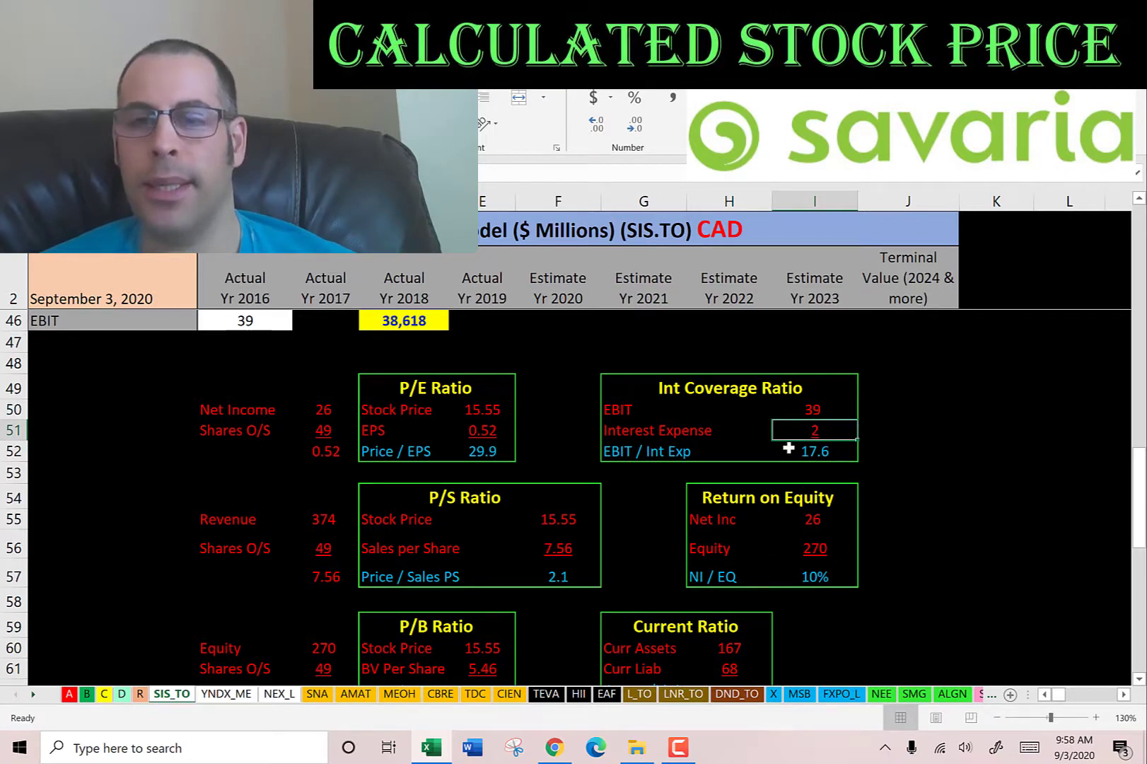
Step: Bring the full peer comparison table into view and go through the competitor tickers AIMC, GGG, HON and MMM
scroll(790, 444, up, 8)
click(758, 428)
key(Right)
key(Right)
key(Right)
key(Right)
key(Right)
key(Right)
key(Right)
key(Right)
key(Right)
key(Right)
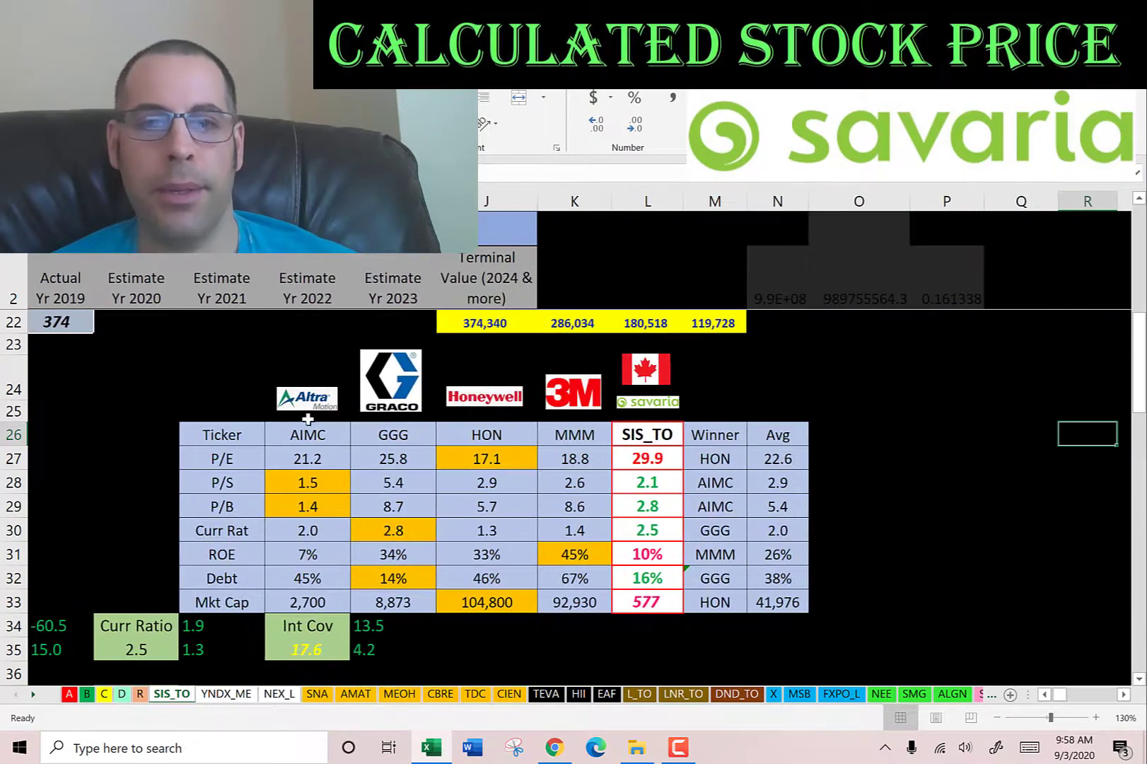
click(307, 432)
click(389, 438)
click(486, 435)
click(575, 436)
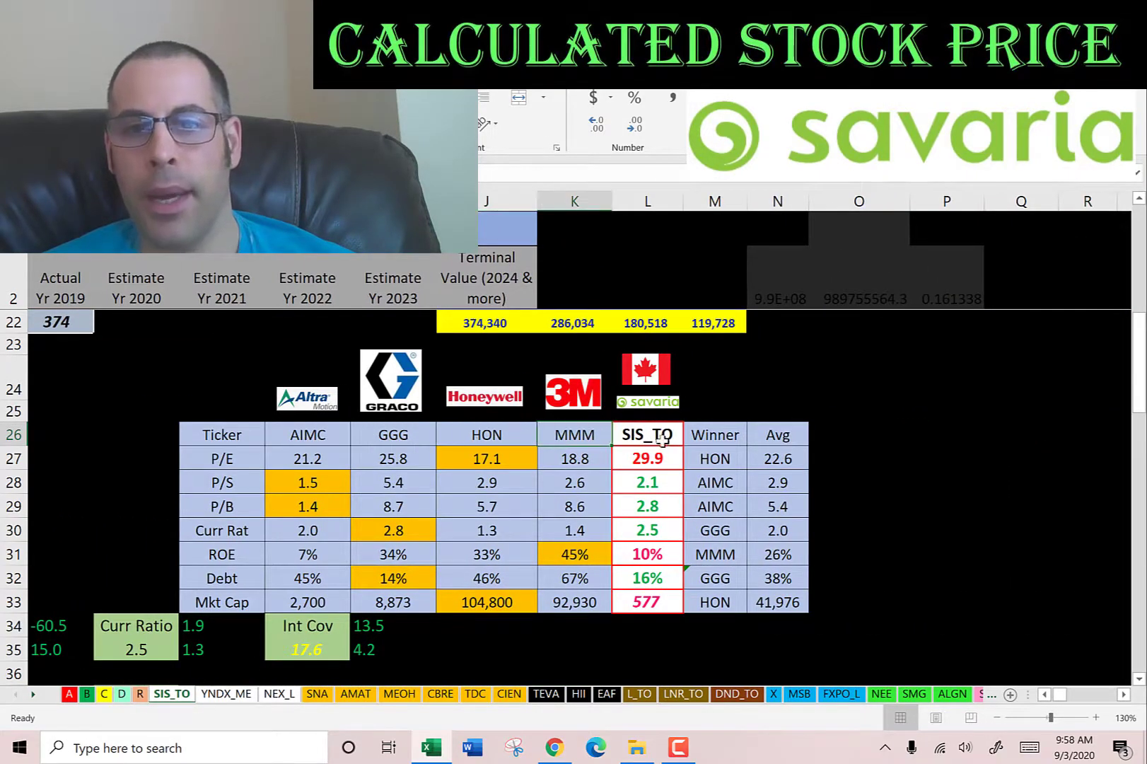
Step: Compare Savaria's P/E, P/S, current ratio, debt and market cap in the SIS_TO column with the peers and their averages
drag(654, 435, 654, 601)
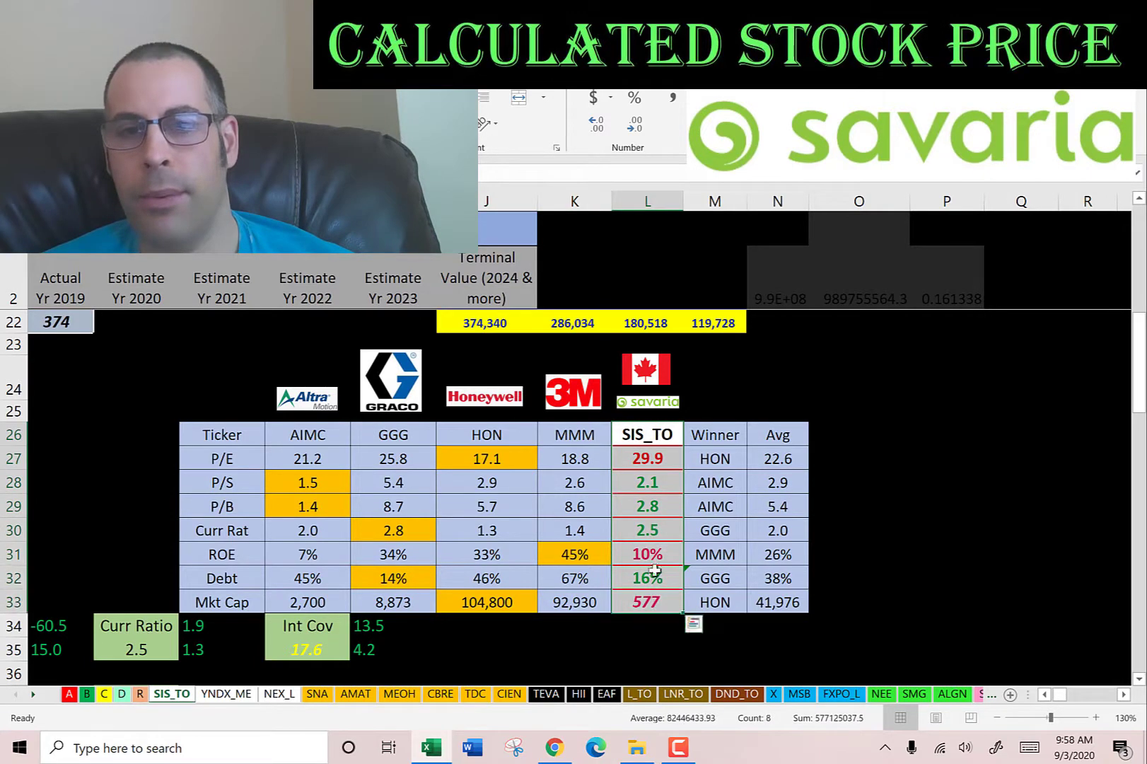
click(649, 467)
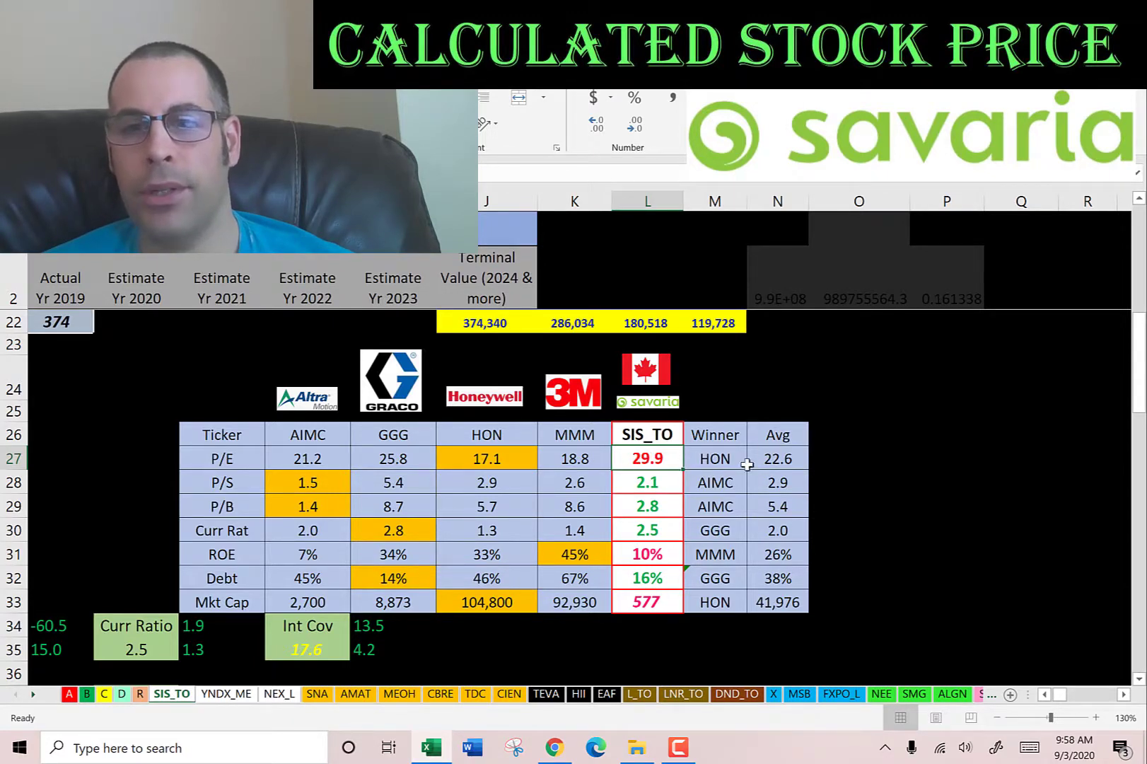
click(649, 480)
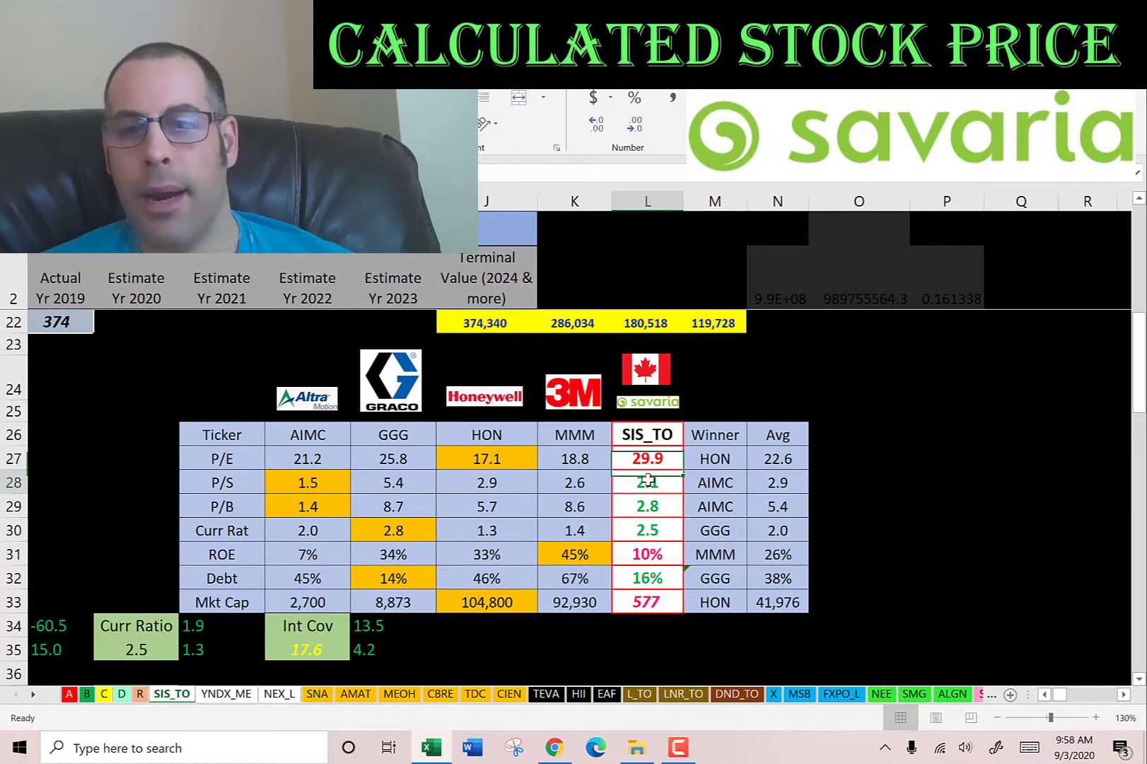
click(650, 527)
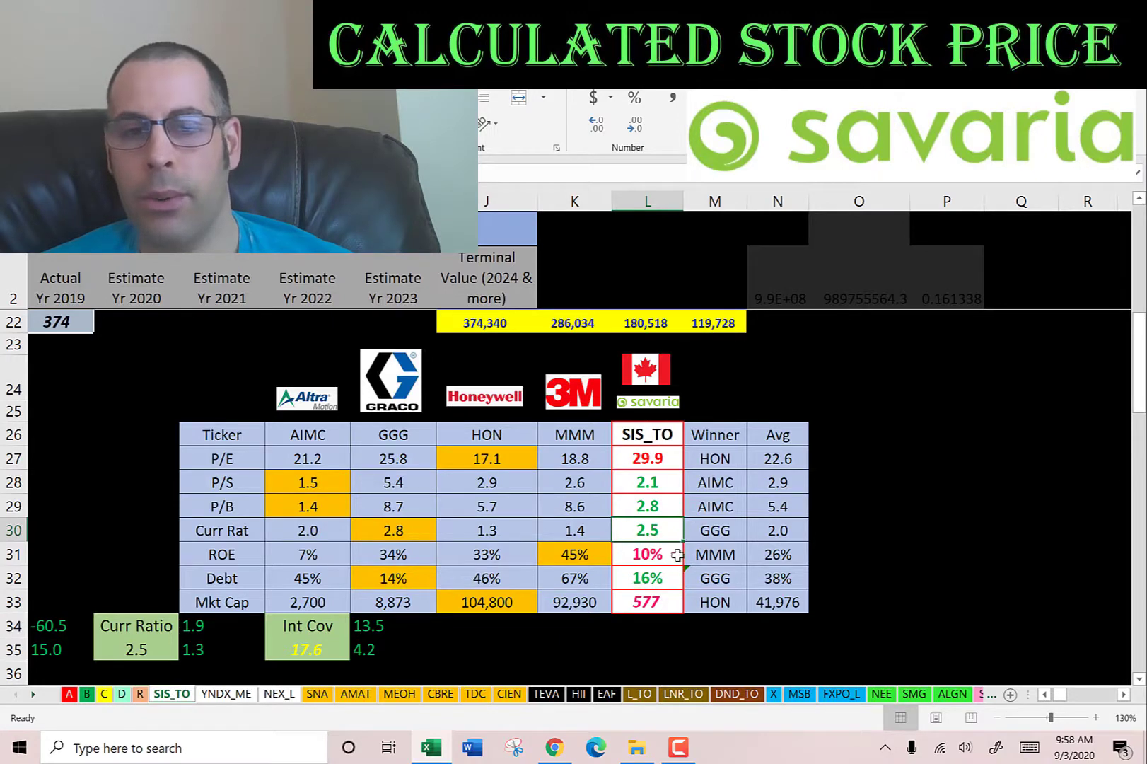
click(653, 572)
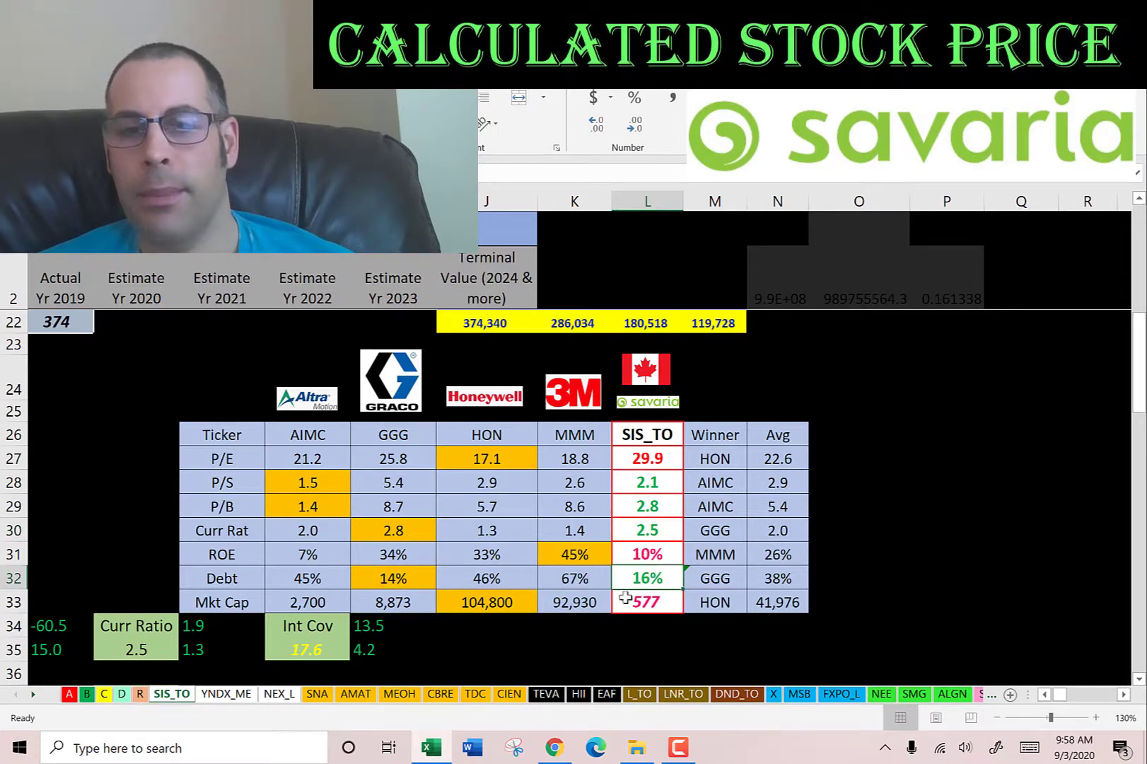
click(385, 592)
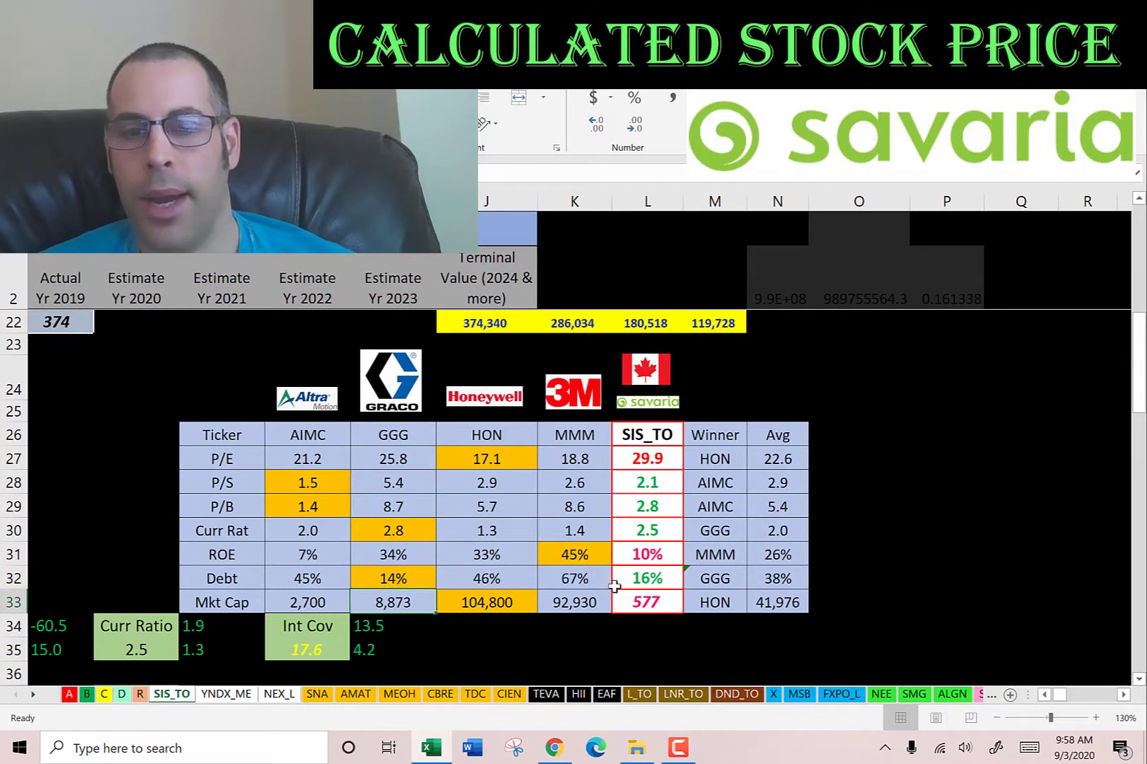
click(651, 601)
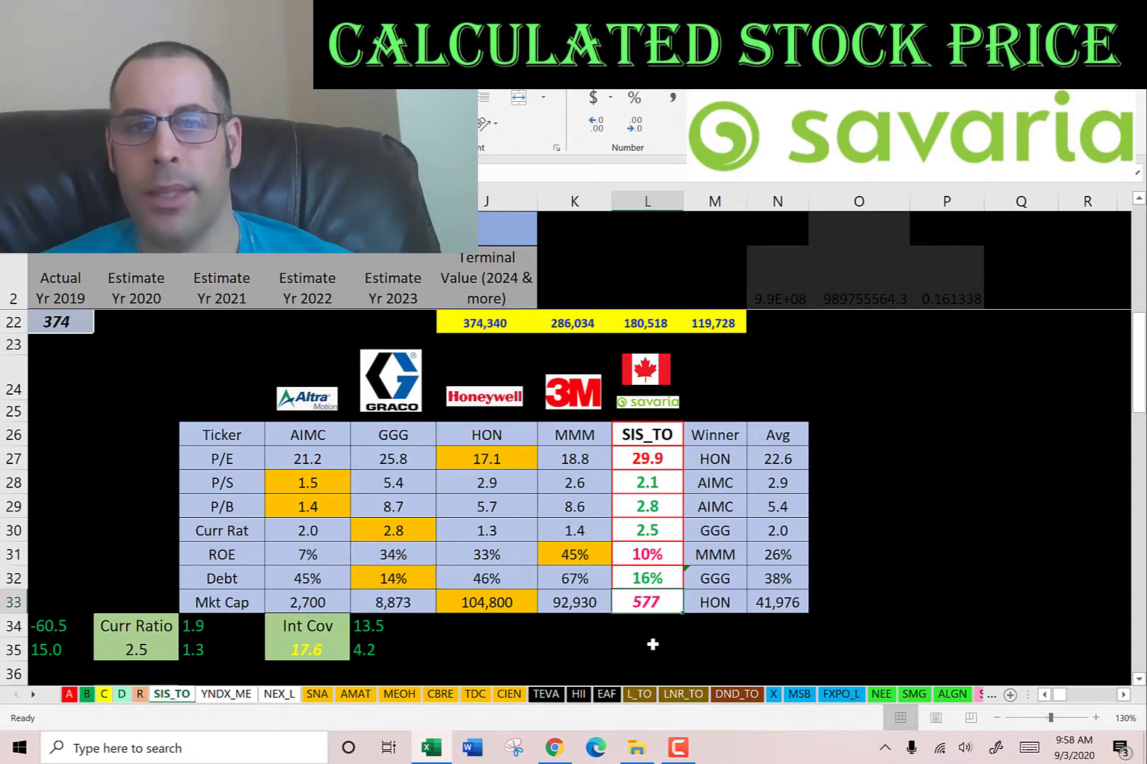
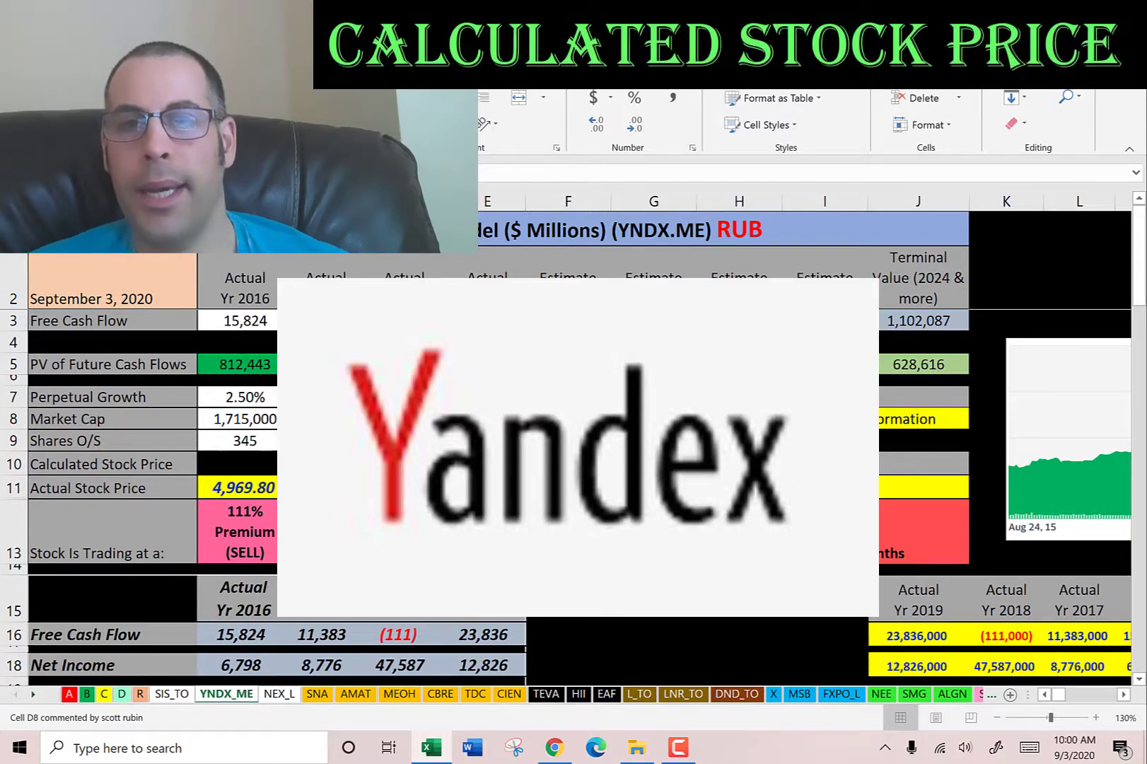
Step: Examine Yandex's market cap and actual stock price, along with its yearly free cash flow from 2016 to 2019
click(390, 493)
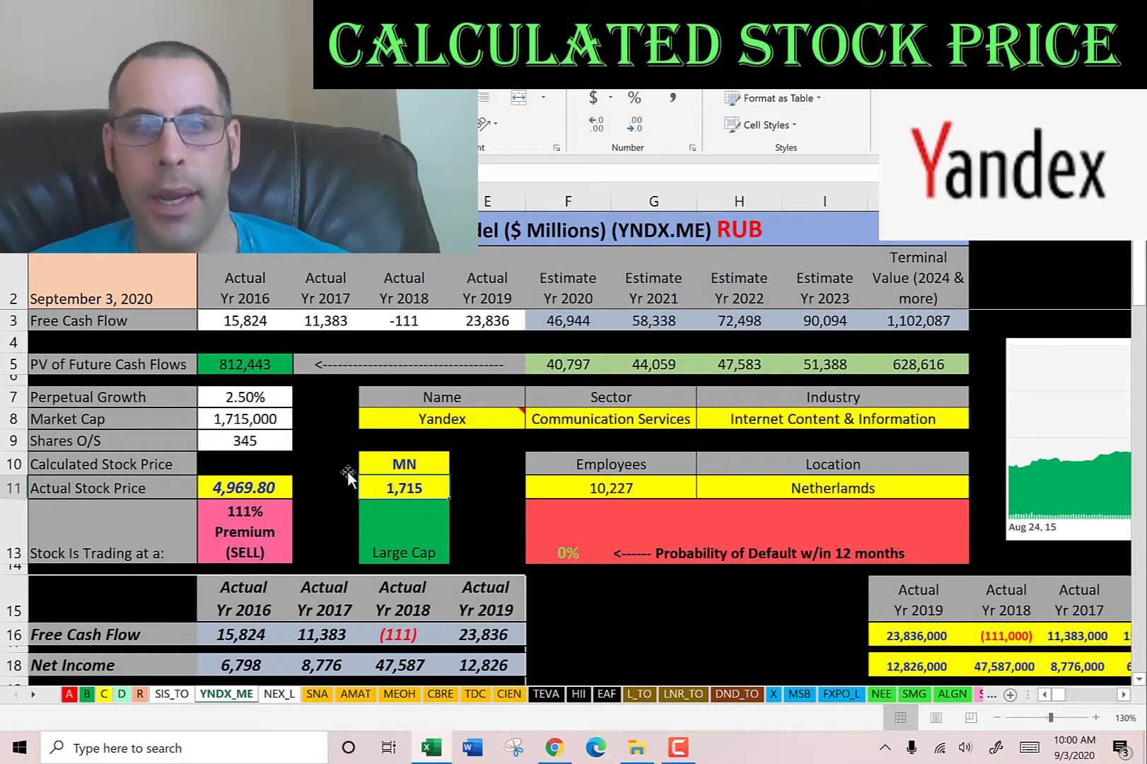
click(227, 491)
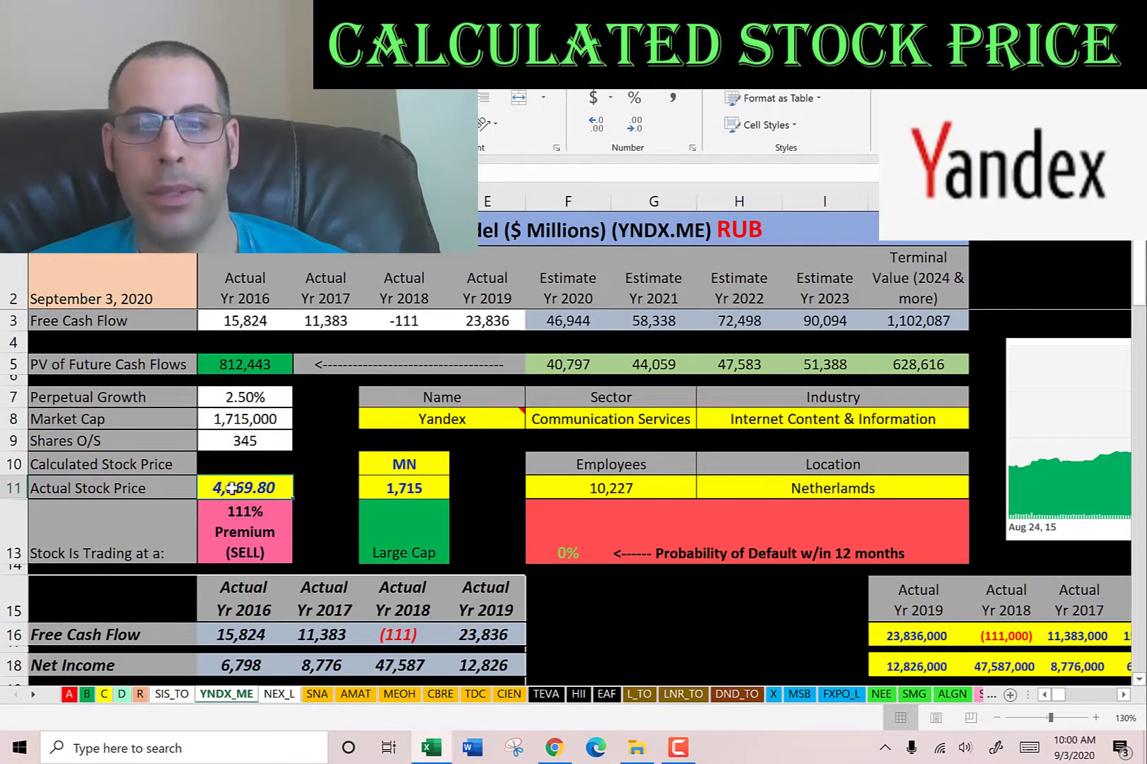
scroll(373, 331, down, 3)
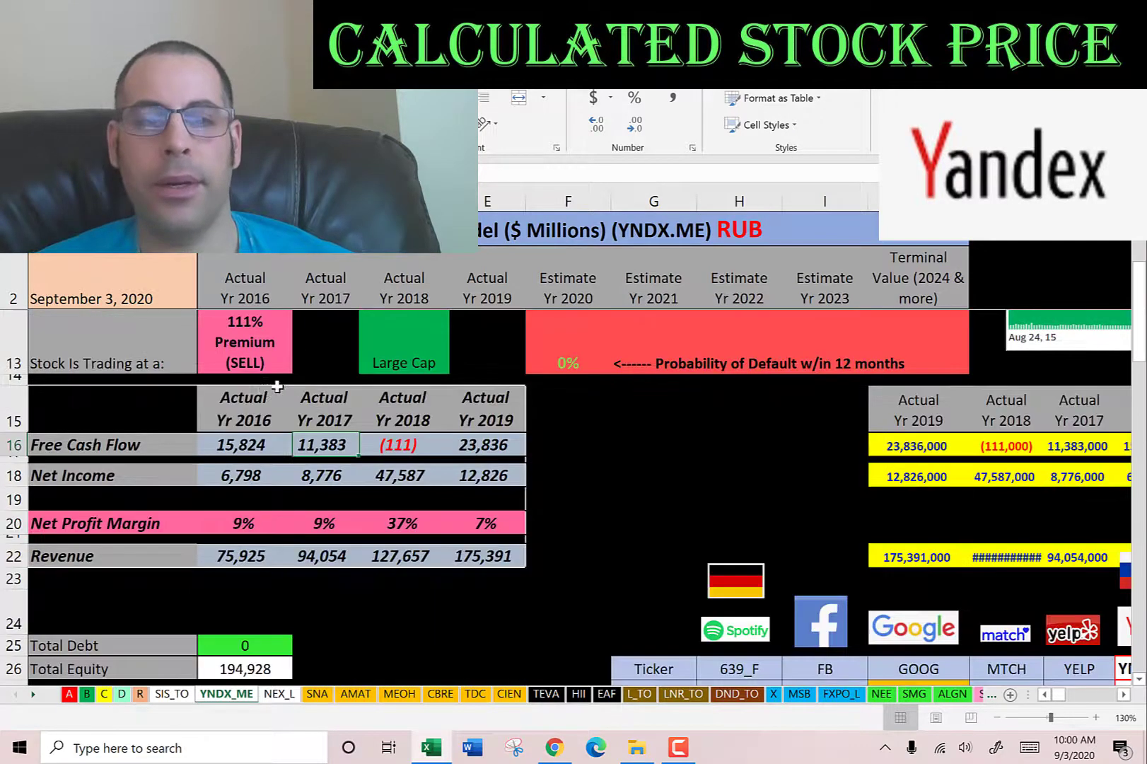
click(262, 444)
click(314, 444)
click(402, 446)
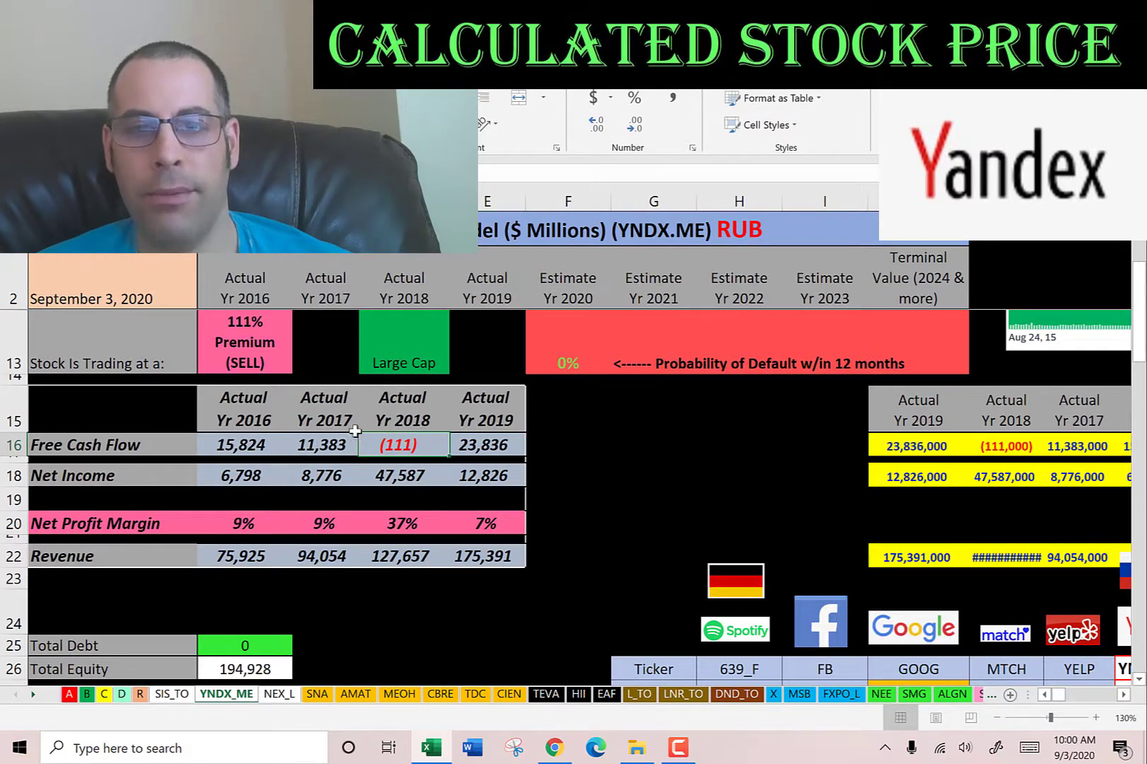
click(481, 452)
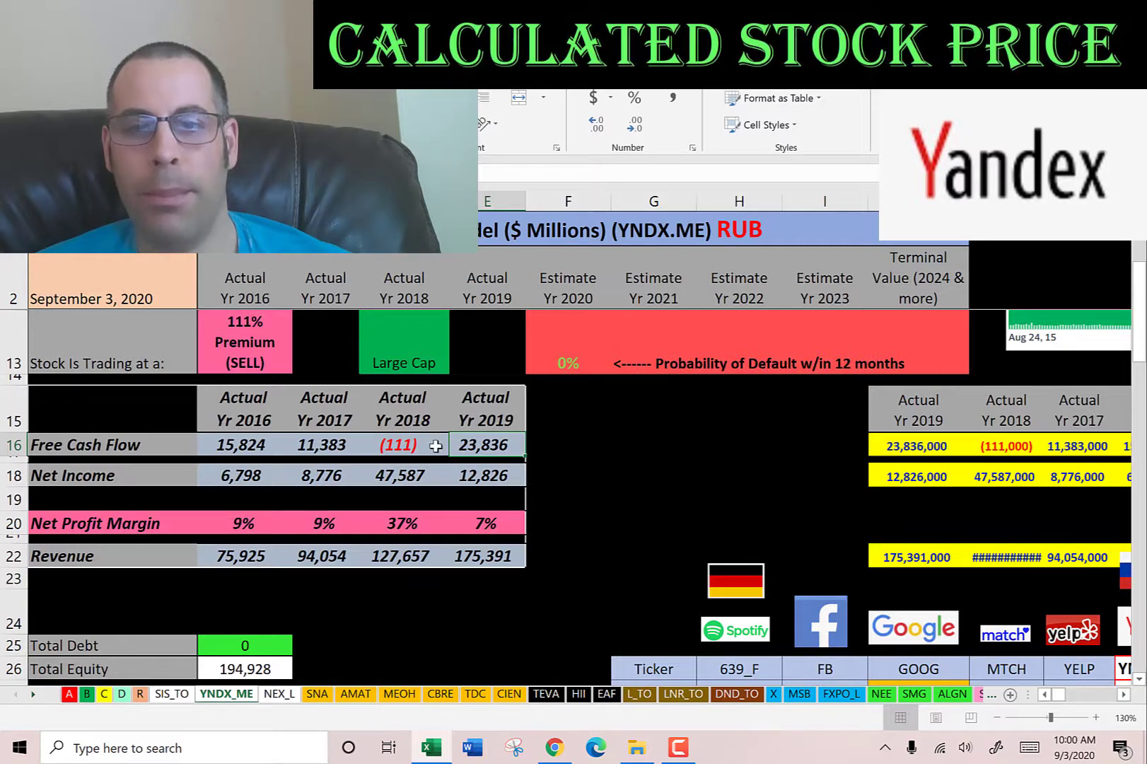
Step: Examine Yandex's historical net income and revenue through 2019
click(305, 475)
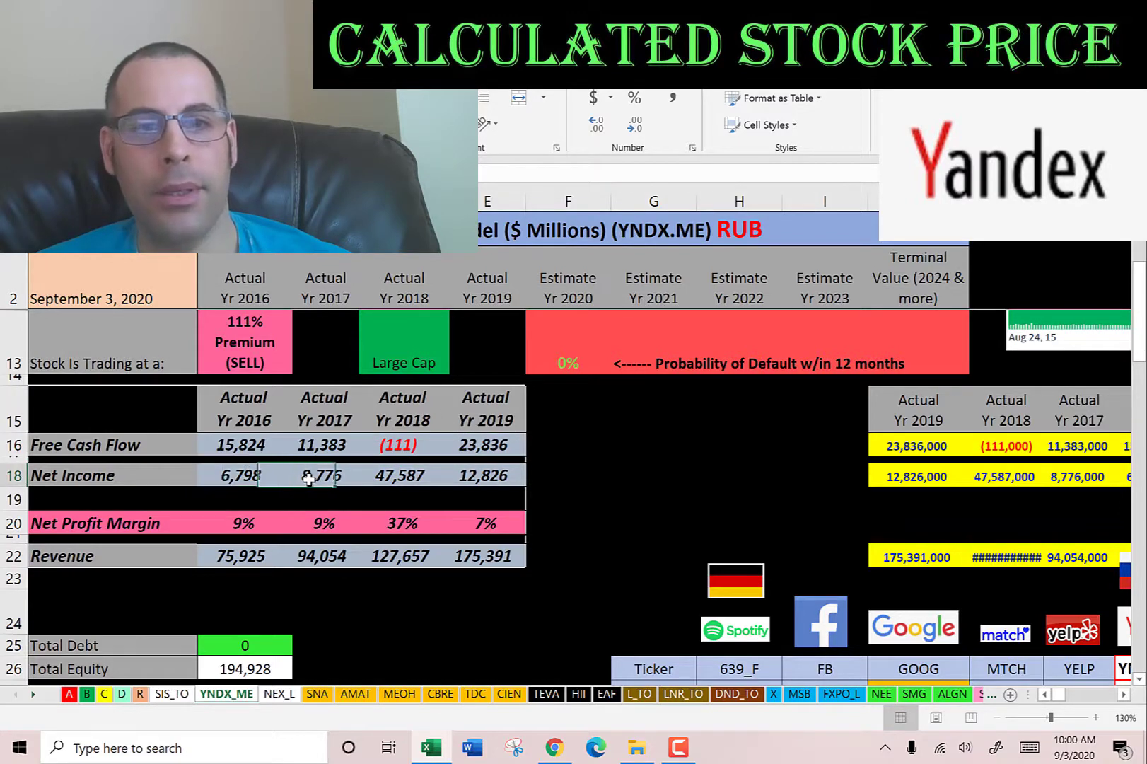
click(402, 478)
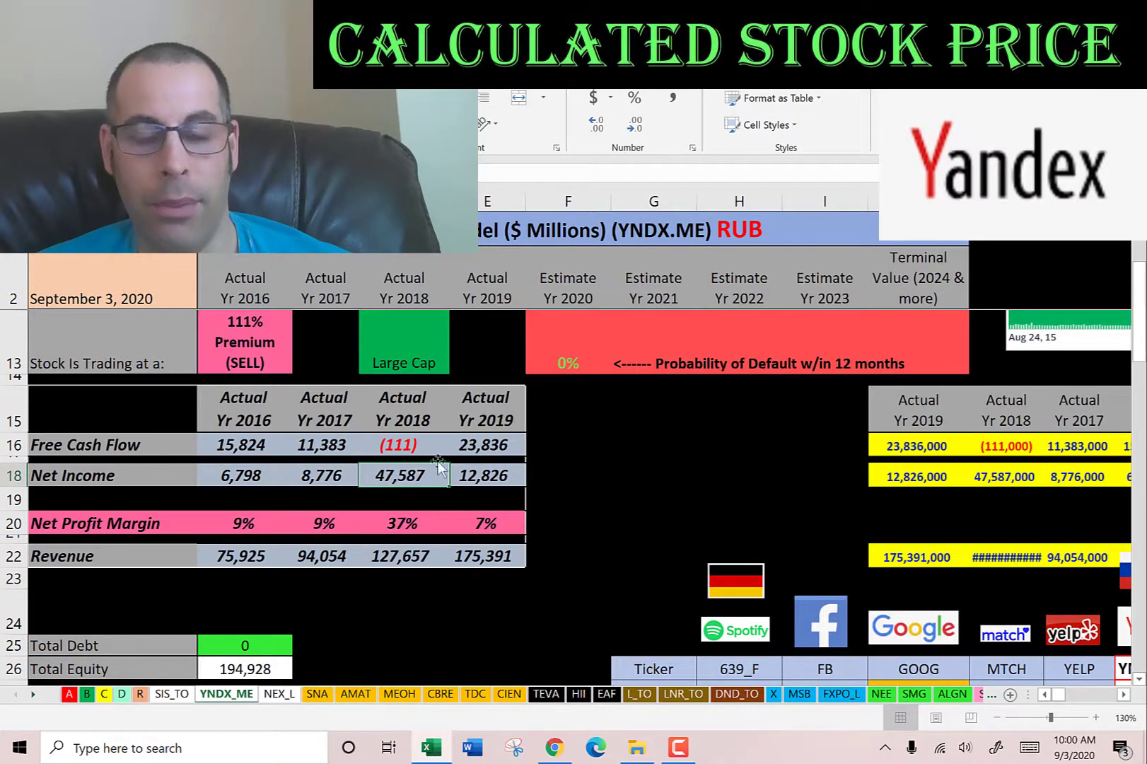
scroll(248, 506, down, 1)
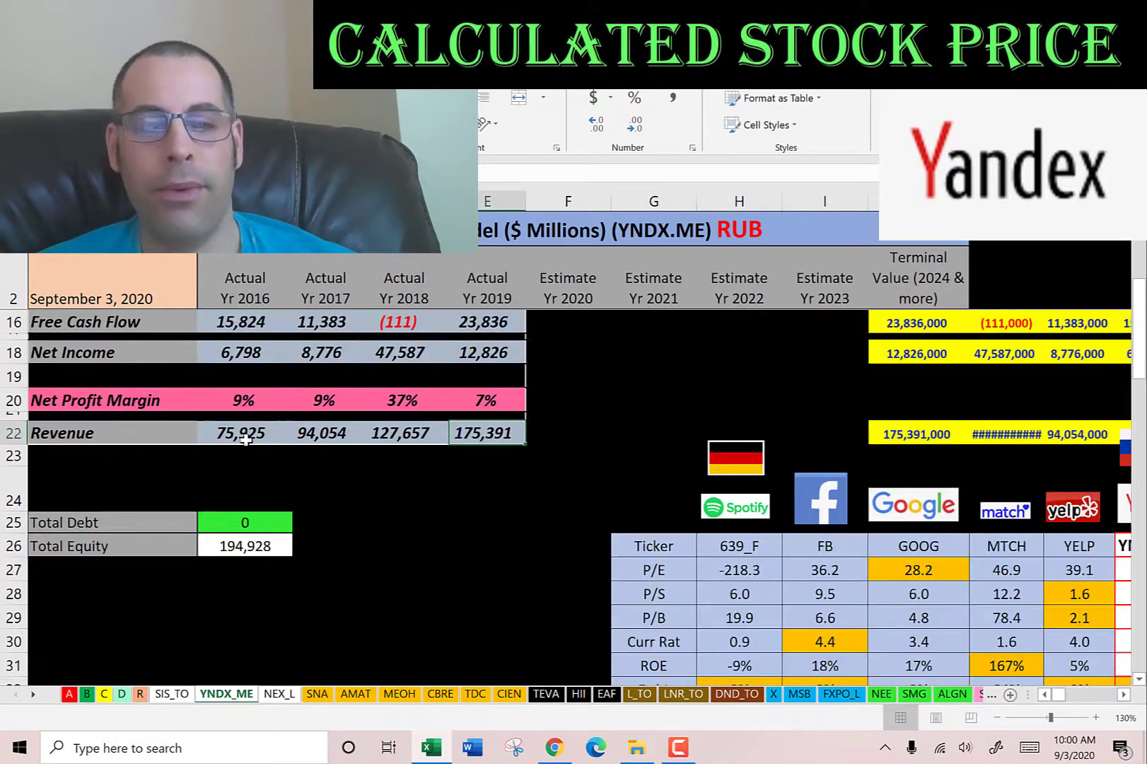
click(394, 435)
key(Right)
key(Right)
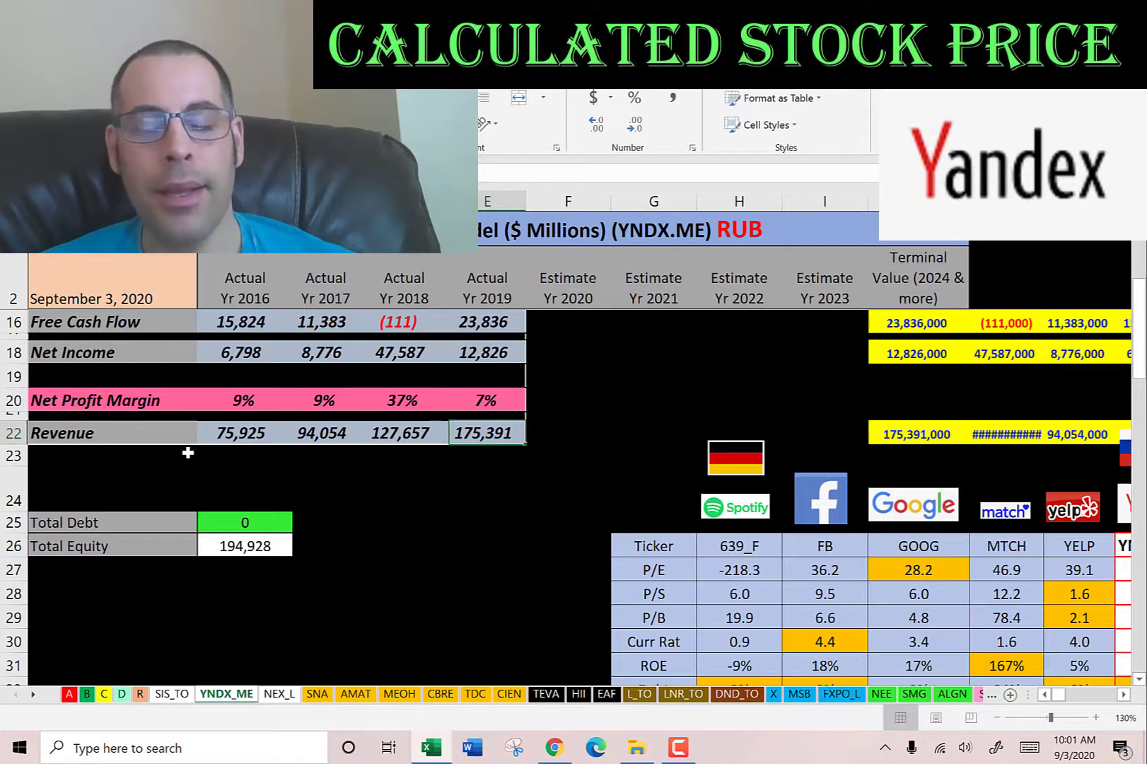
Step: Review Yandex's discount rate inputs, including the beta, the CAPM cost of equity and the WACC
scroll(188, 453, down, 3)
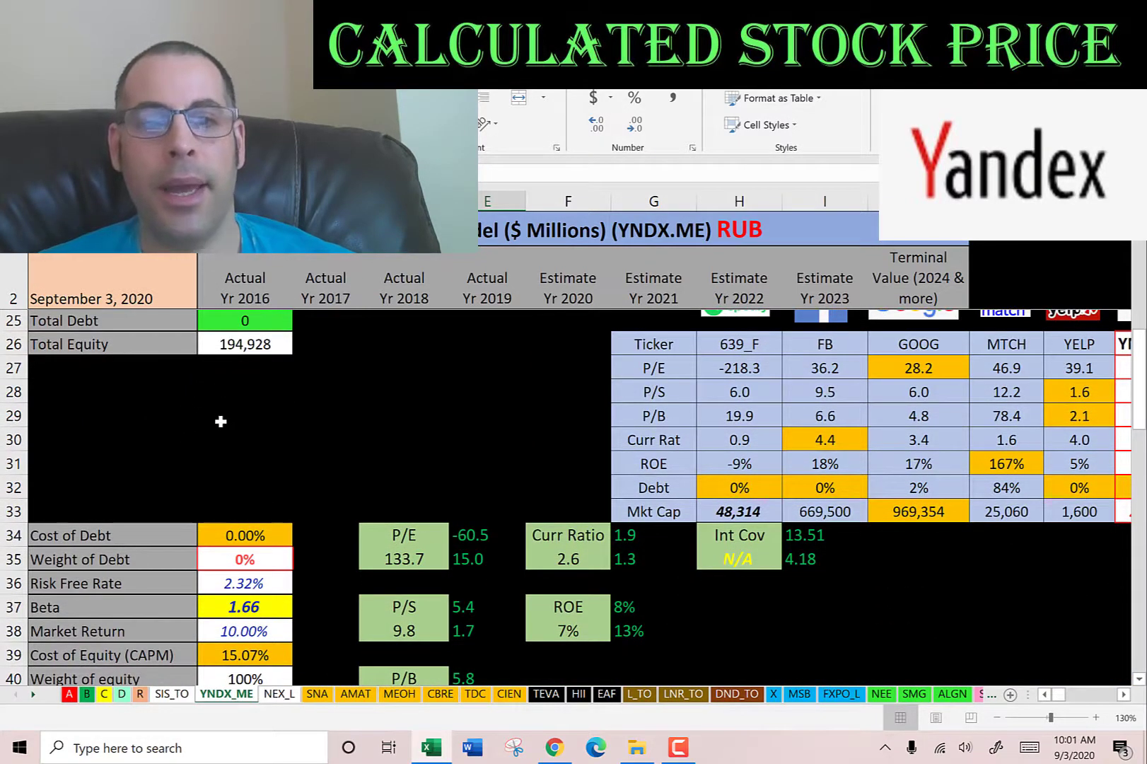
scroll(221, 422, down, 2)
click(226, 473)
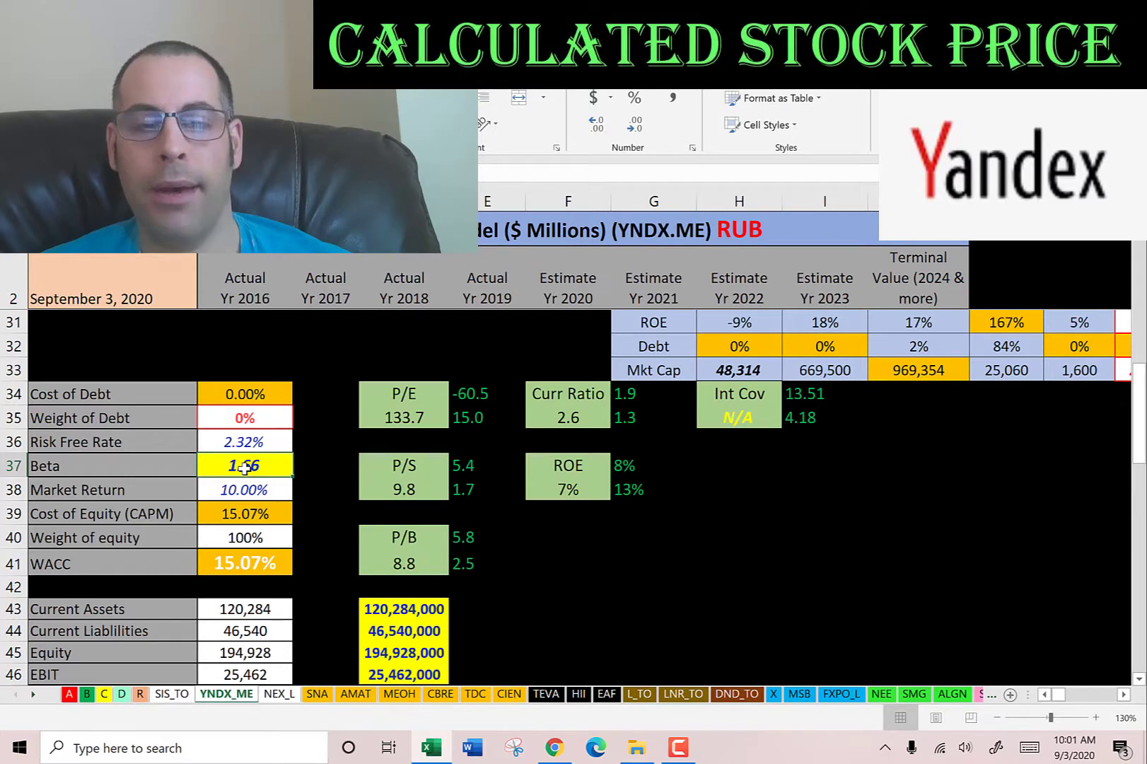
click(225, 514)
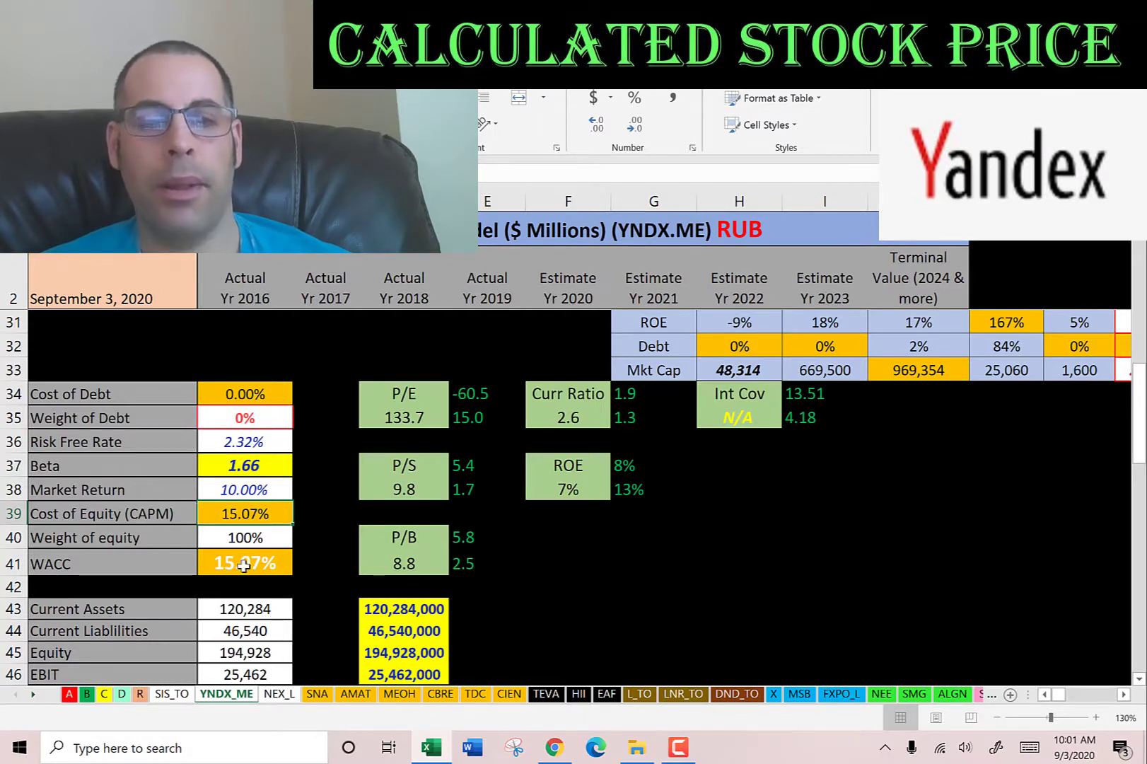
Step: Examine Yandex's estimated free cash flows for 2020 through 2023 at the top of the model
scroll(408, 457, up, 9)
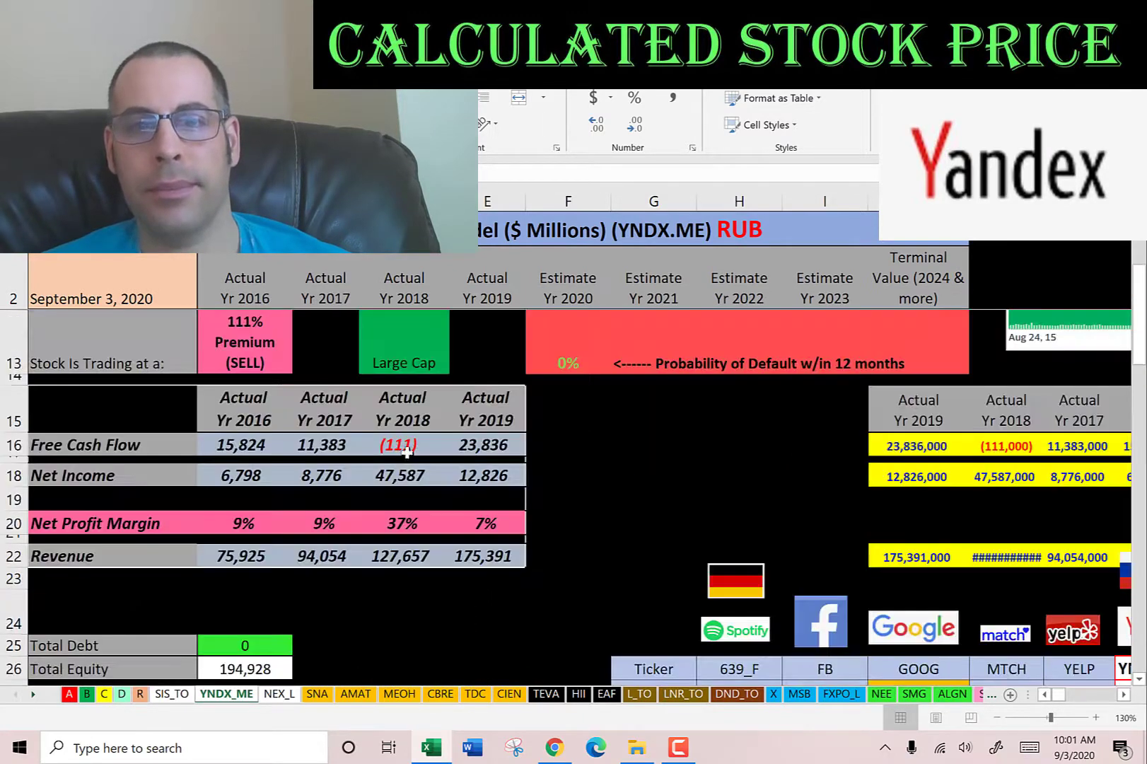
click(570, 318)
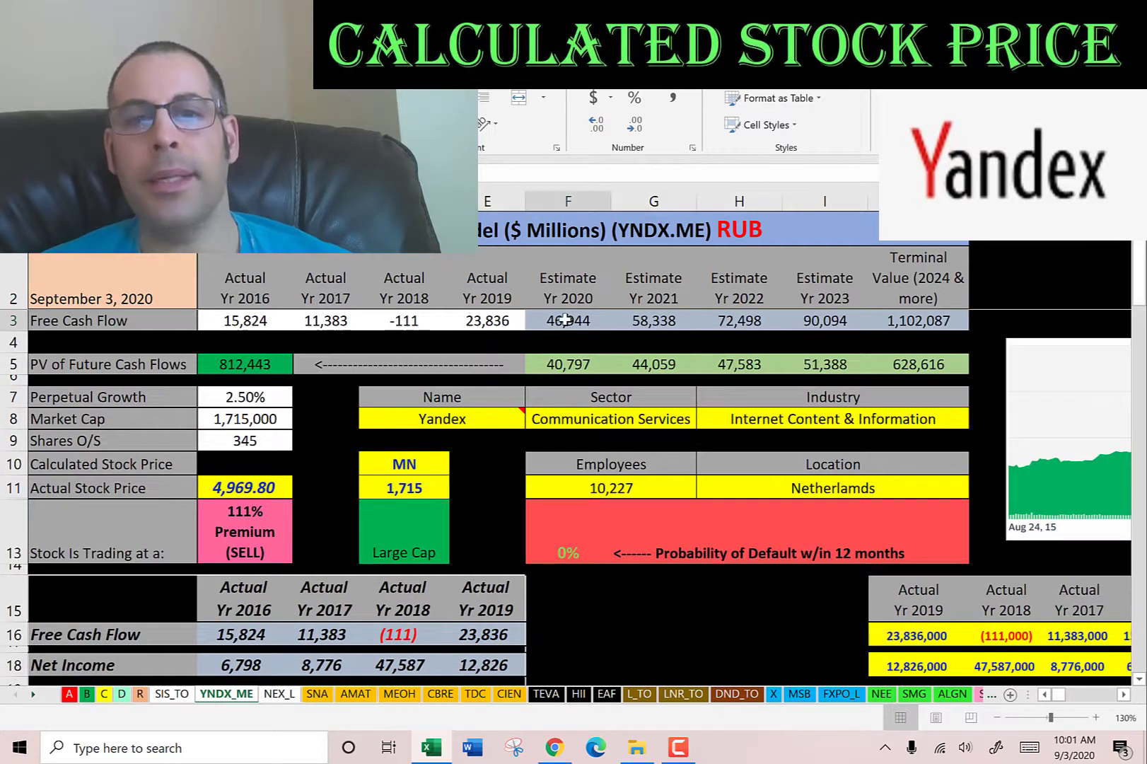
click(652, 320)
click(743, 320)
click(813, 322)
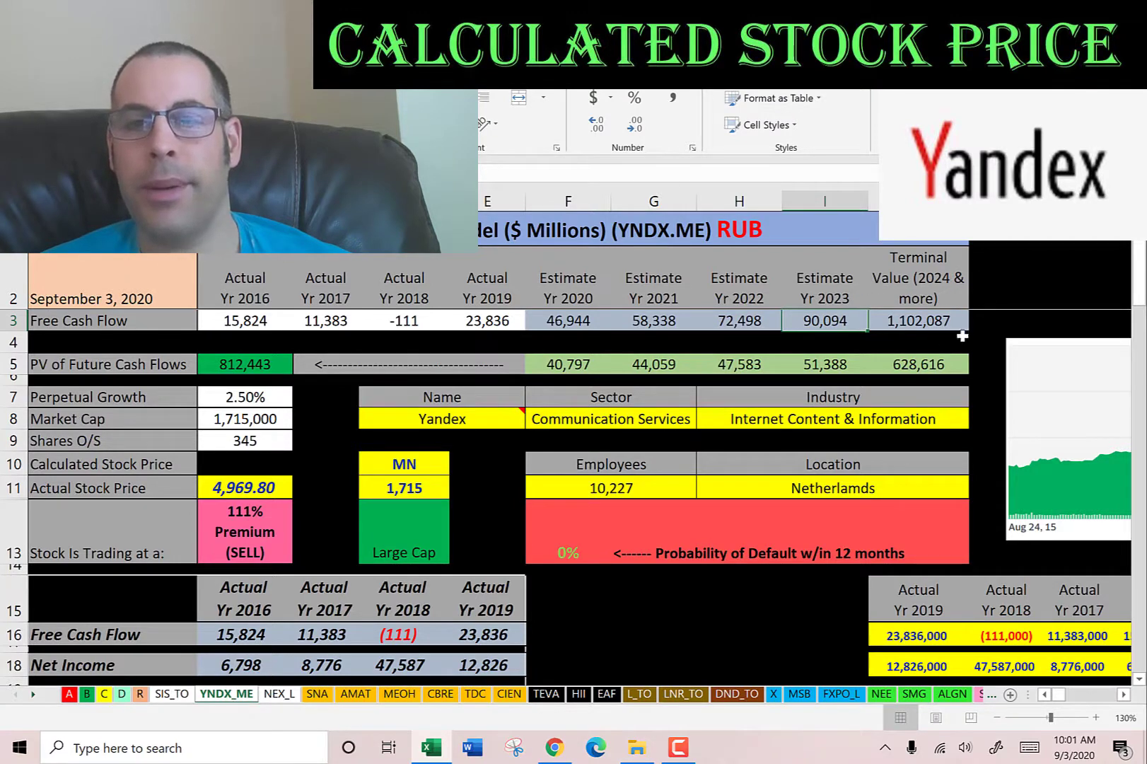
Step: Review the present value of Yandex's future cash flows and its shares outstanding, and reveal the calculated stock price of 2,354.33
drag(908, 360, 585, 358)
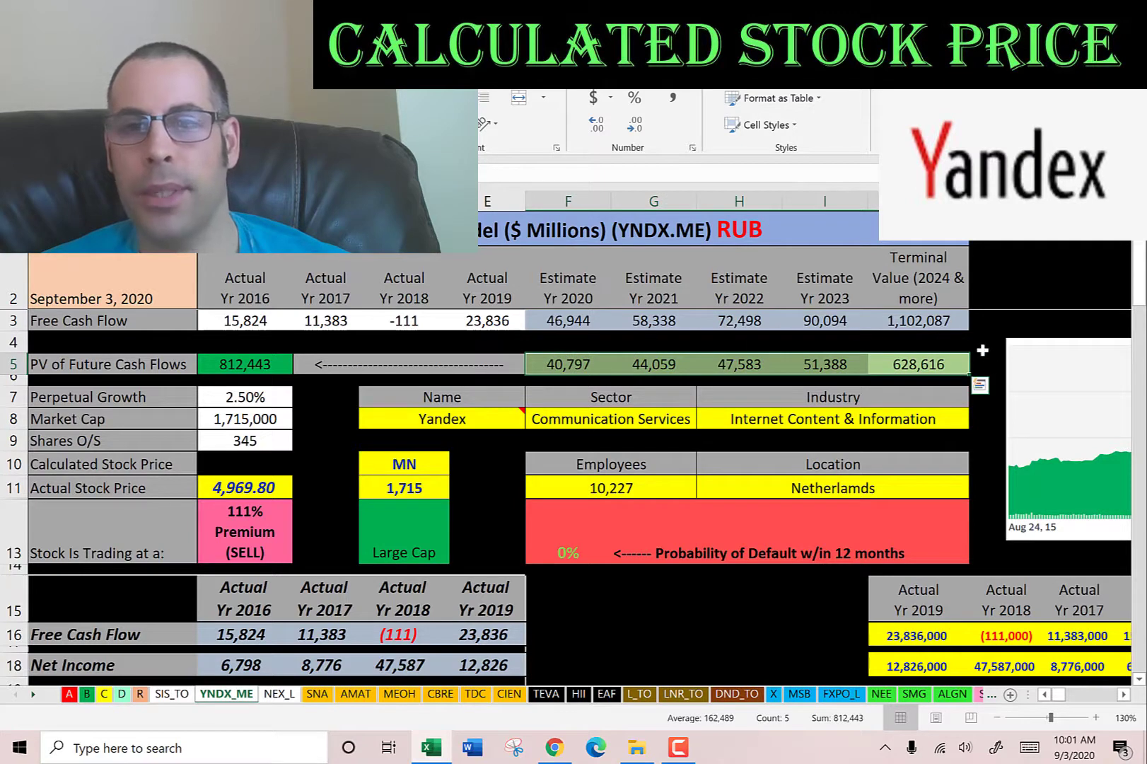
click(267, 363)
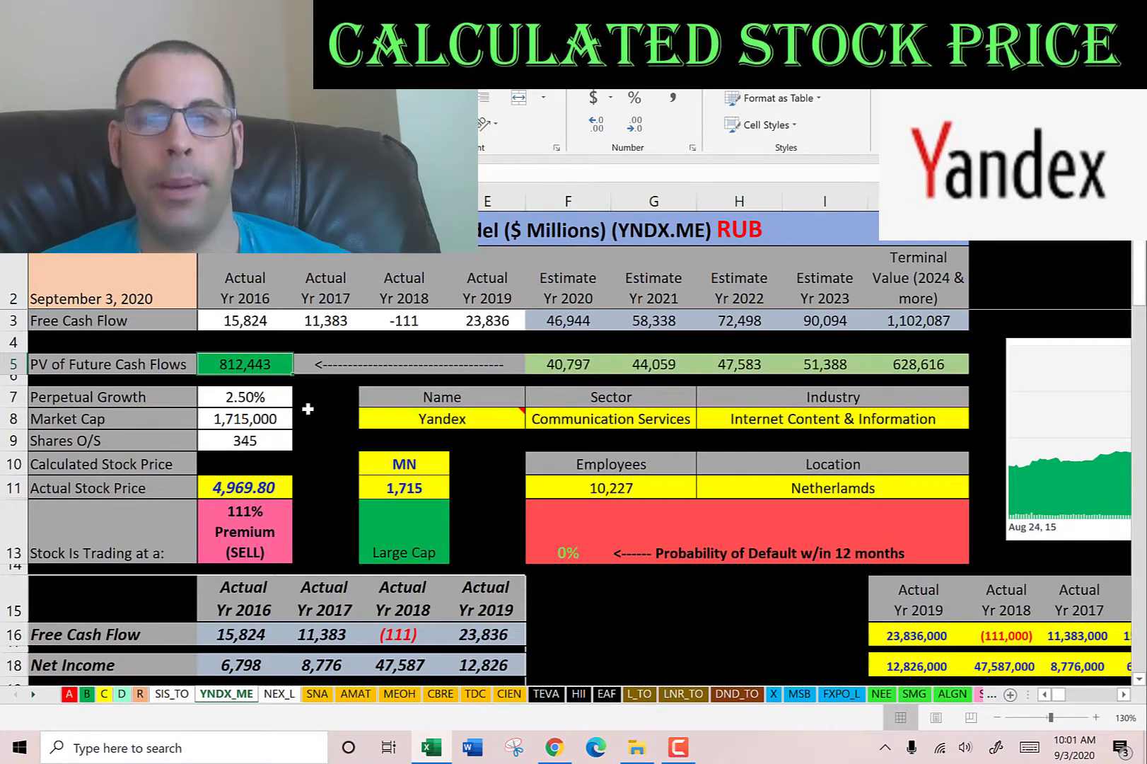
click(262, 439)
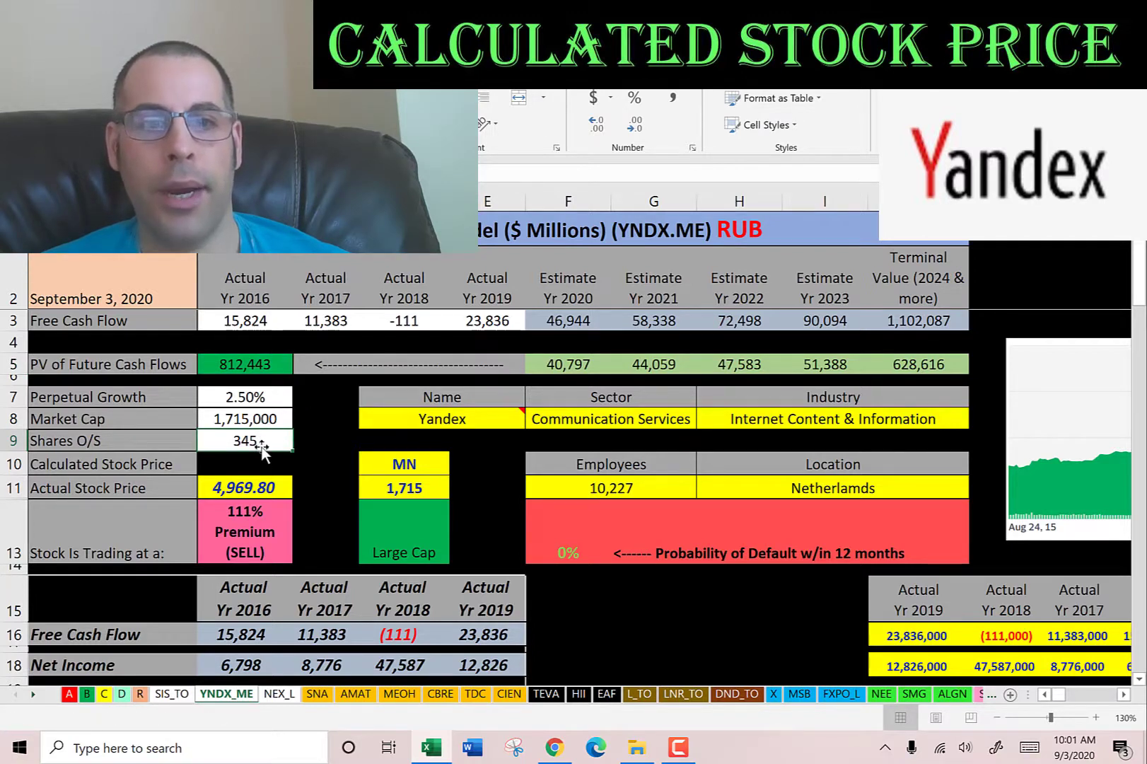
click(261, 463)
text(2,354.33)
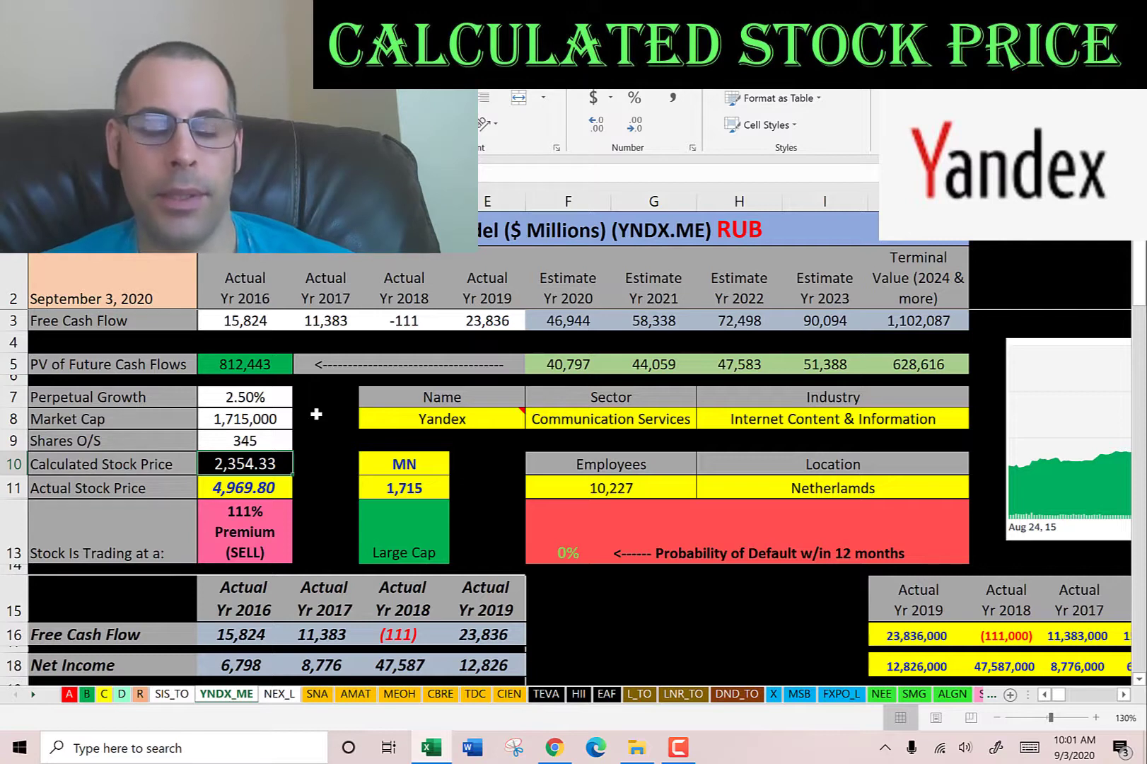
Step: Check Yandex's share price against fair value in the browser's stock report, and move the workbook's price history chart beside the valuation figures
key(alt+Tab)
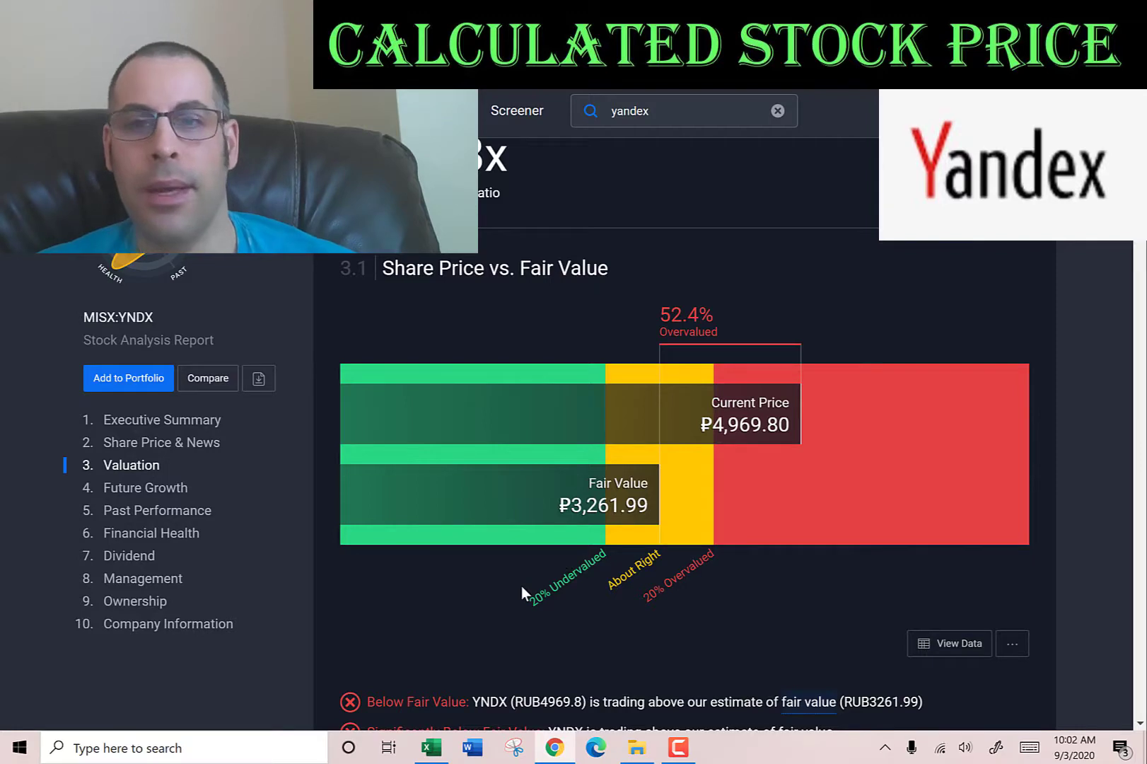
key(alt+Tab)
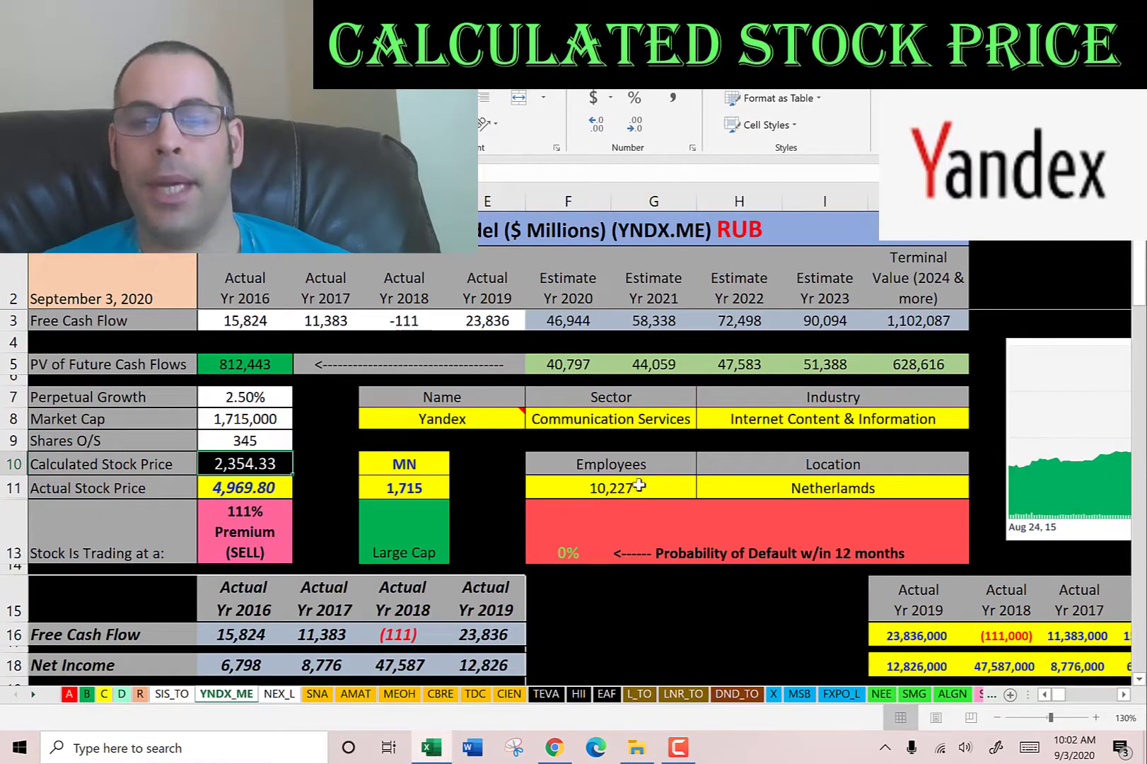
drag(1025, 430, 338, 433)
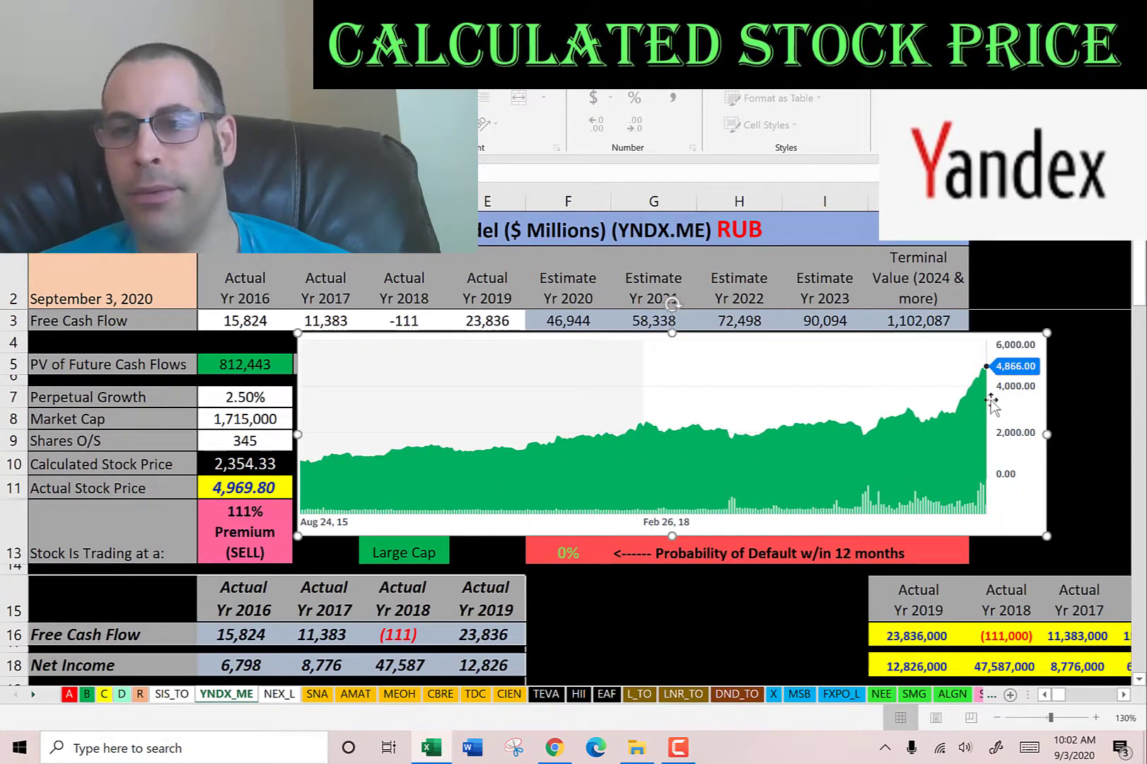
Step: Review Yandex's P/E, P/S and P/B ratios in the ratio summary
scroll(594, 463, down, 9)
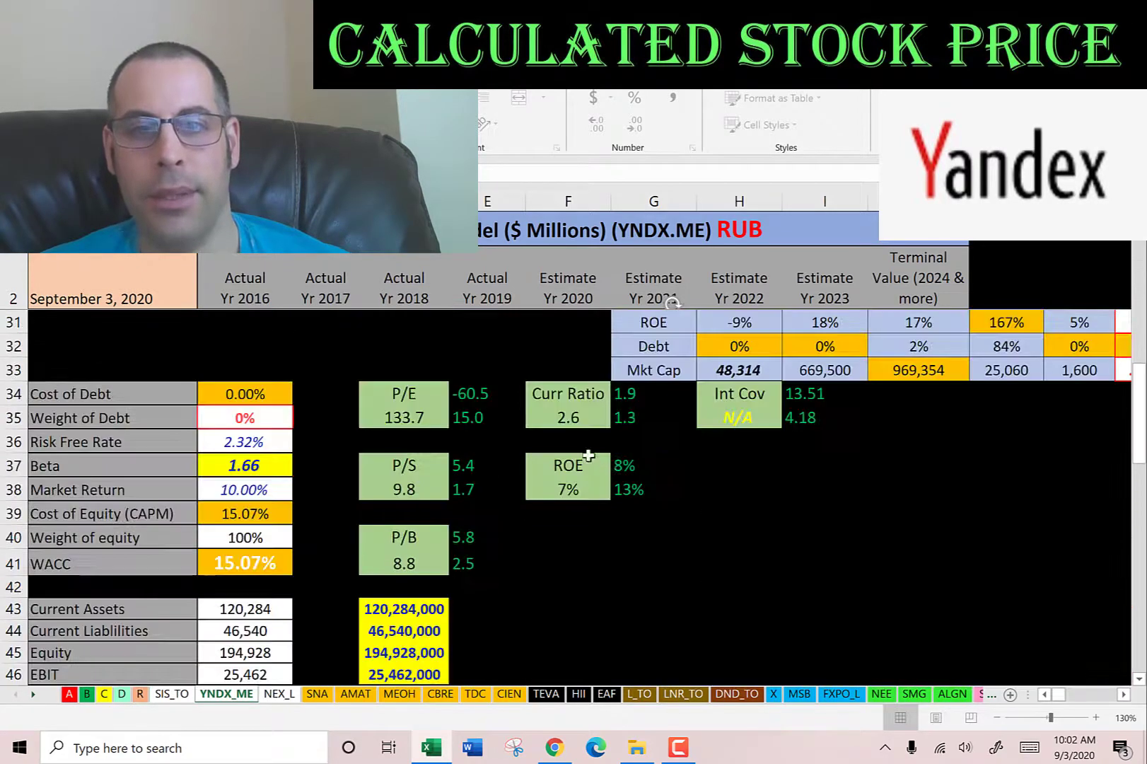
click(408, 418)
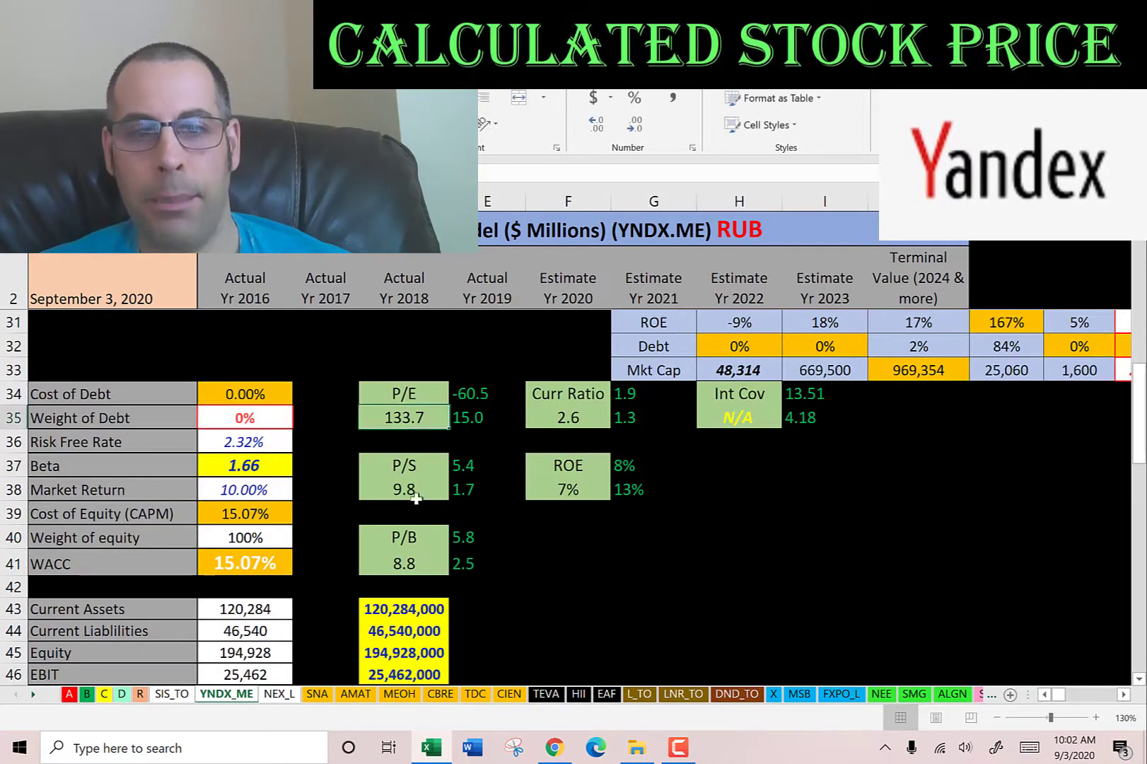
click(417, 493)
click(412, 563)
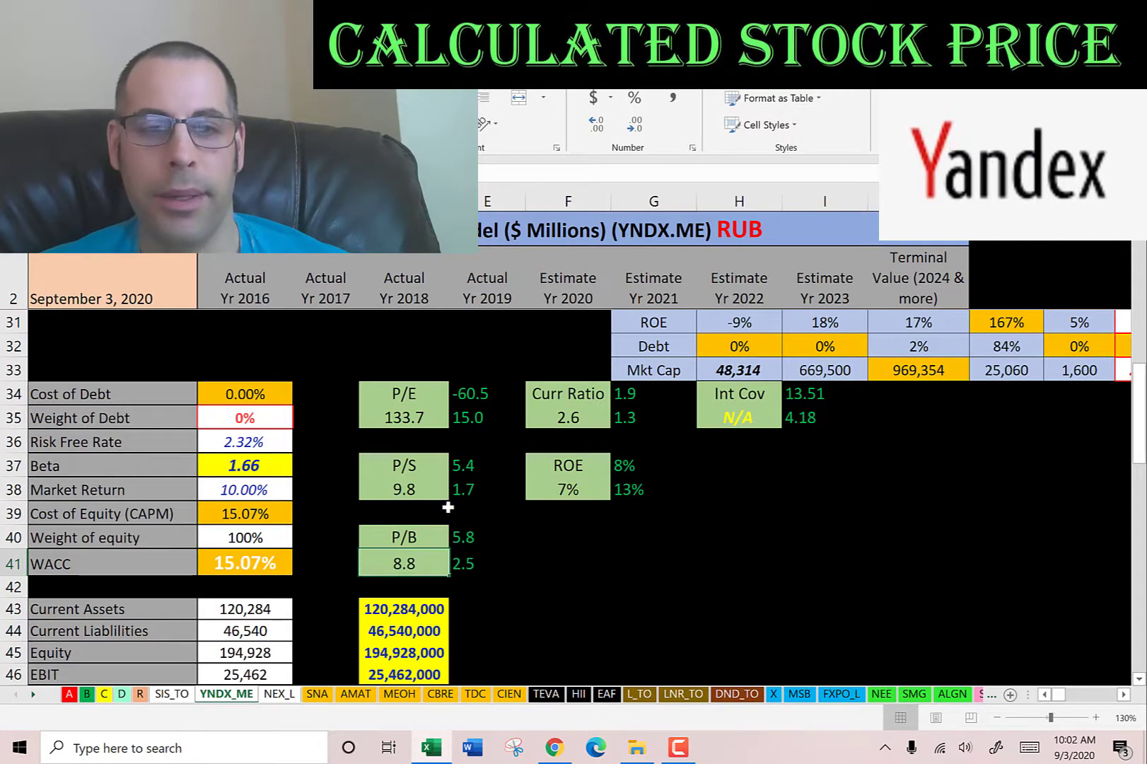
Step: Examine how Yandex's P/E, P/S and P/B ratios are calculated from stock price, earnings, sales and book value per share
scroll(456, 504, down, 3)
scroll(458, 509, down, 2)
click(482, 421)
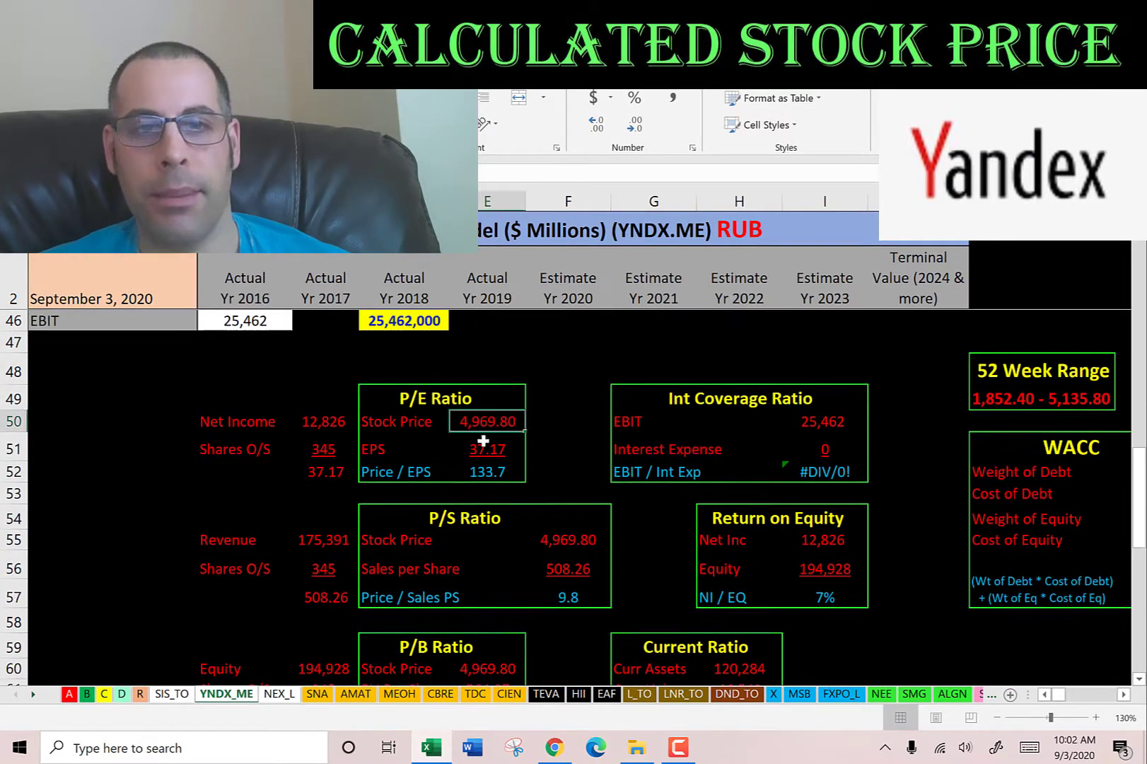
click(488, 448)
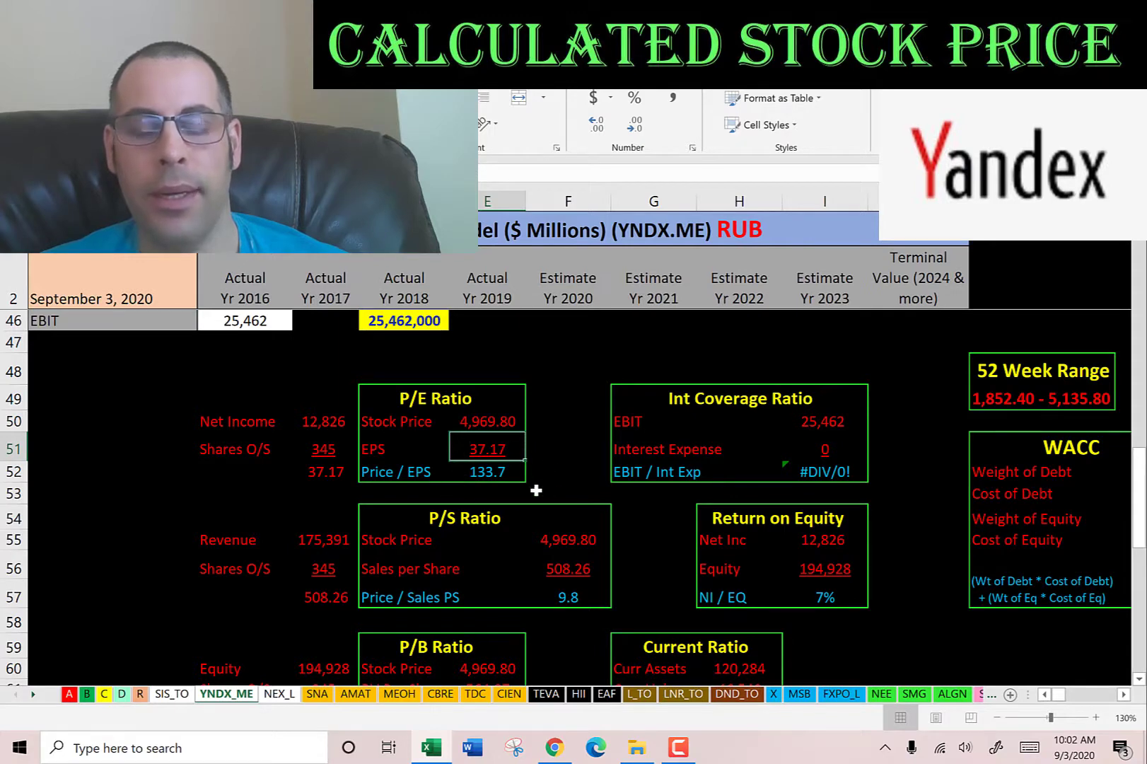
scroll(555, 474, down, 2)
click(559, 415)
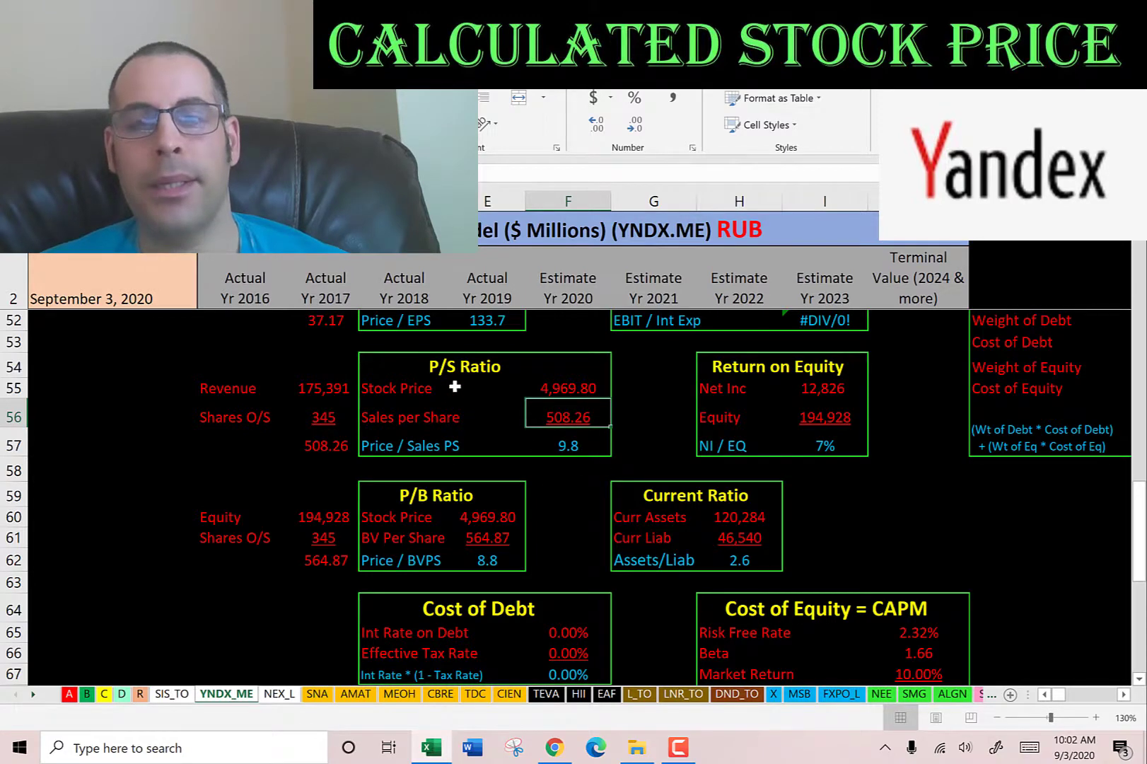
scroll(461, 380, down, 2)
click(477, 369)
click(477, 392)
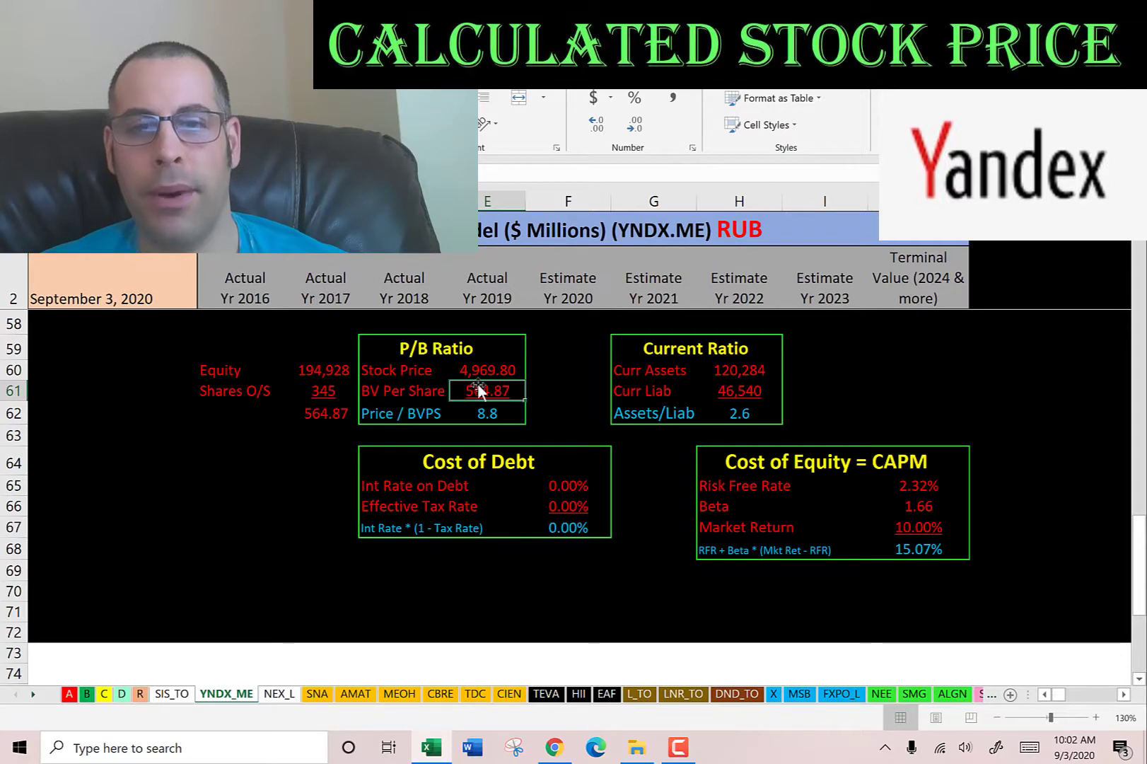
Step: Review Yandex's current ratio and return on equity, including the assets, liabilities, net income and equity behind them
scroll(663, 481, up, 8)
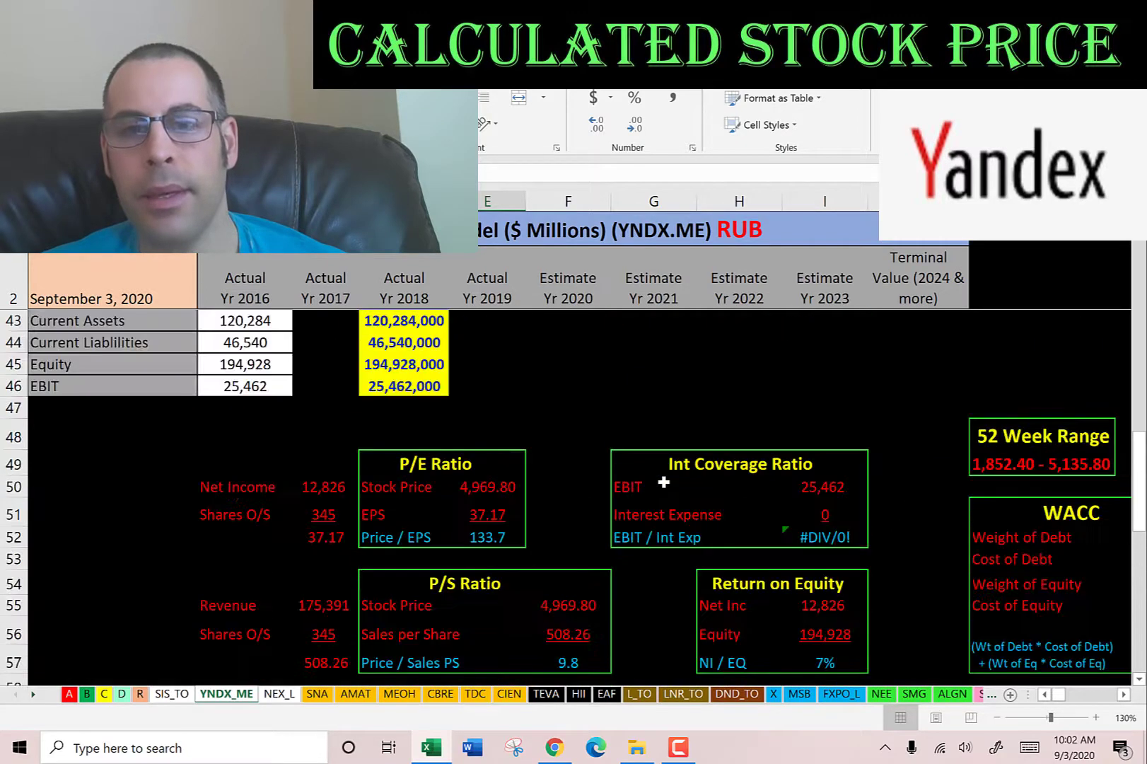
scroll(662, 481, up, 1)
click(568, 420)
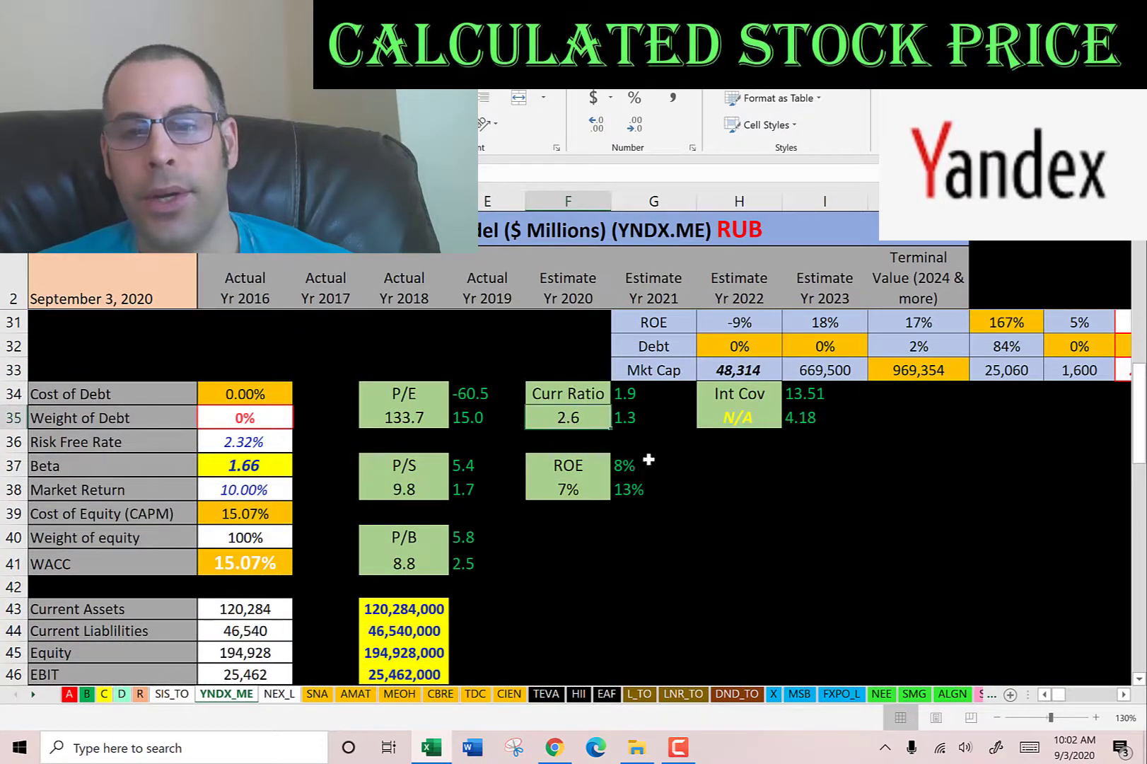
click(587, 486)
scroll(682, 462, down, 8)
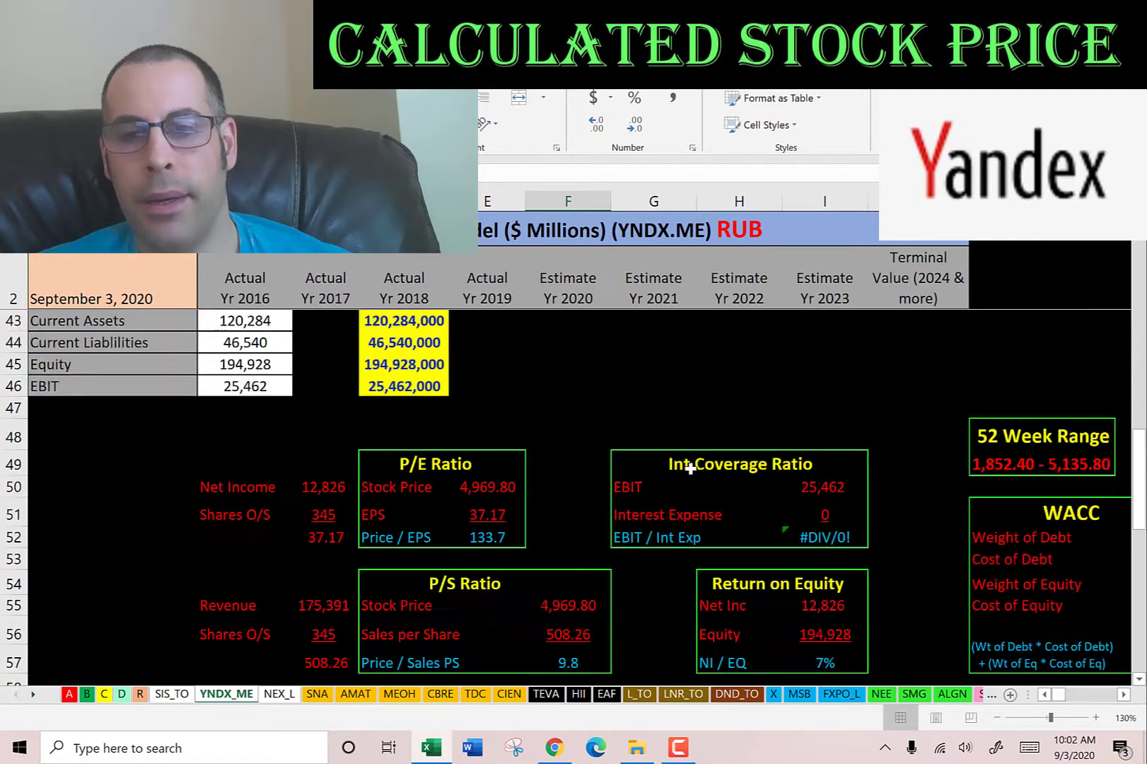
click(761, 467)
click(746, 446)
click(735, 467)
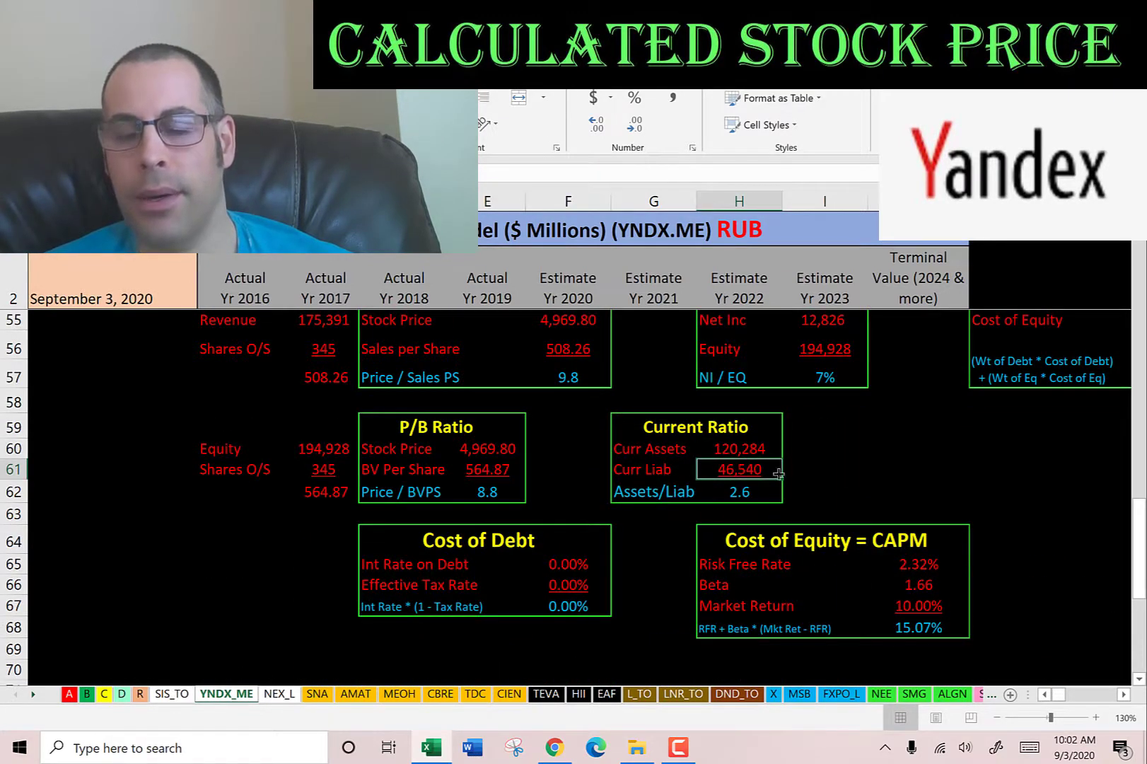
scroll(826, 513, up, 2)
click(816, 494)
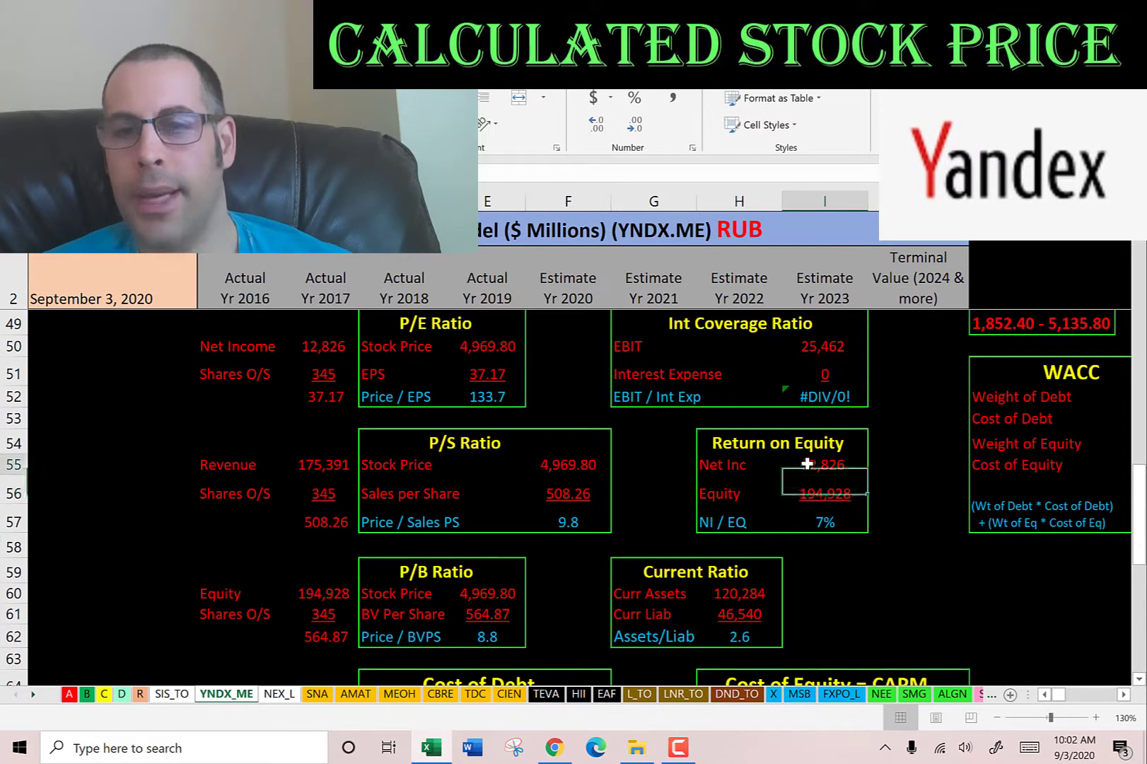
click(803, 465)
click(814, 496)
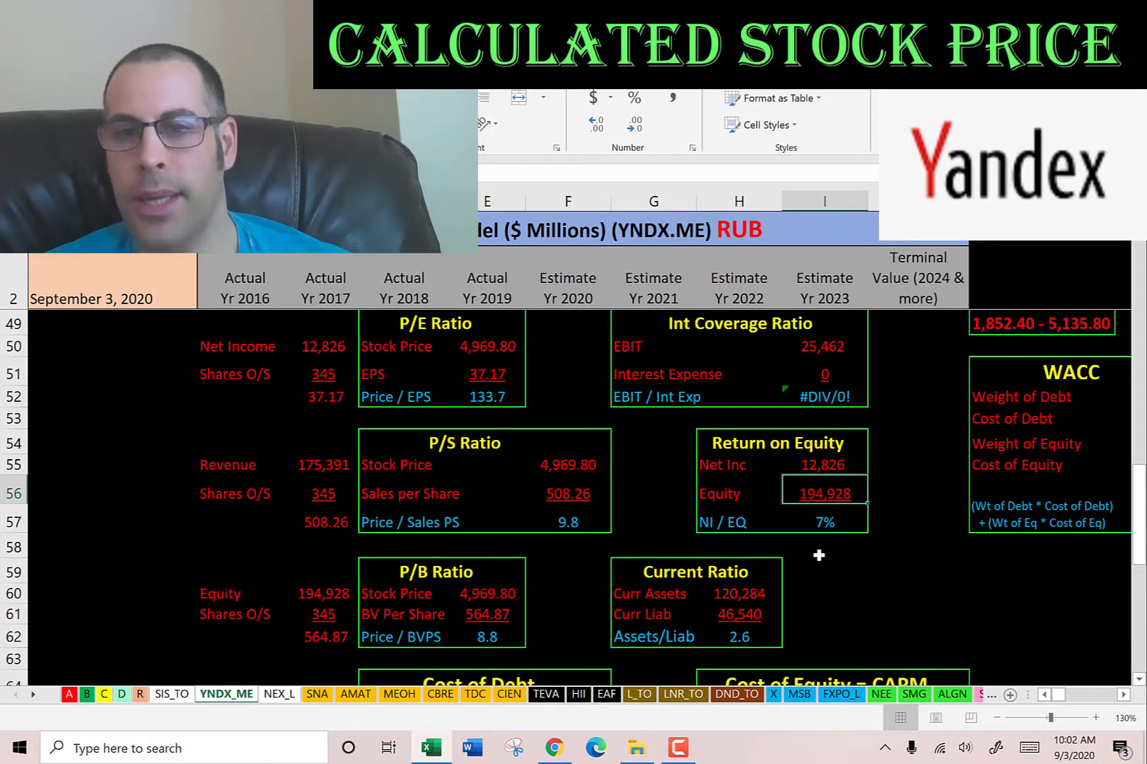
Step: Bring the full Yandex peer comparison table into view, from the Spotify column through the winner and average columns
scroll(806, 556, up, 9)
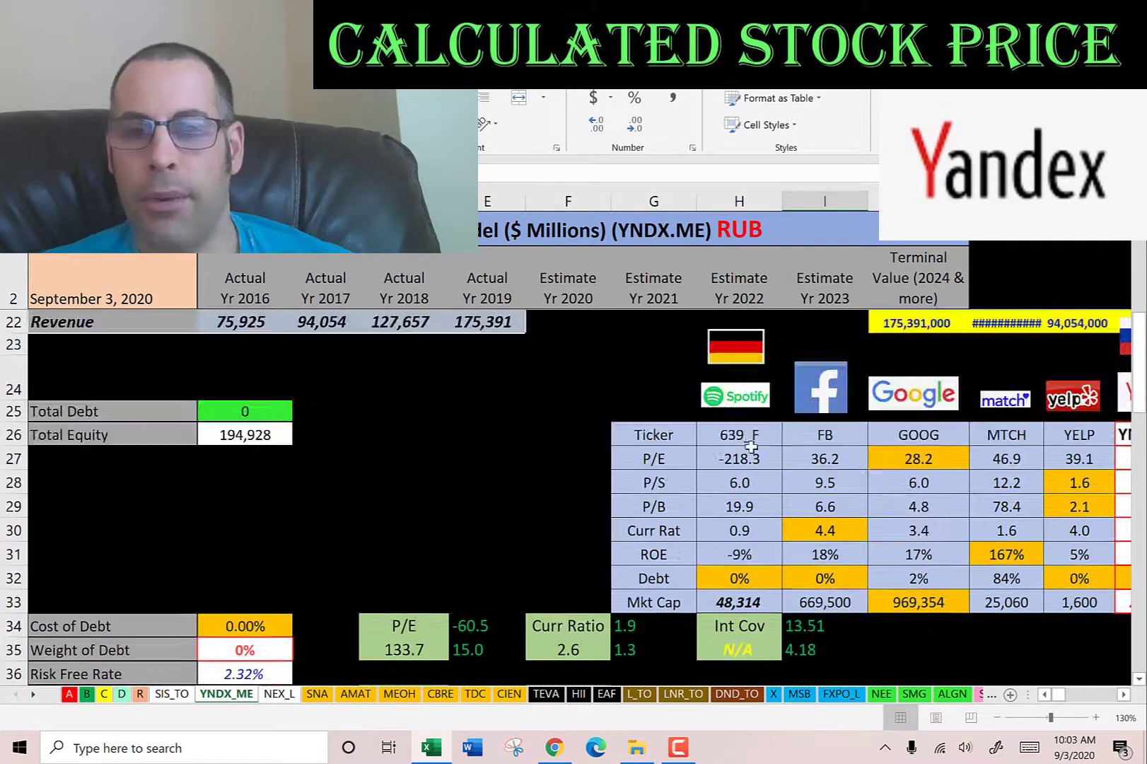
click(751, 444)
key(Right)
key(Right)
key(Right)
key(Right)
key(Right)
key(Right)
key(Right)
key(Right)
key(Right)
key(Right)
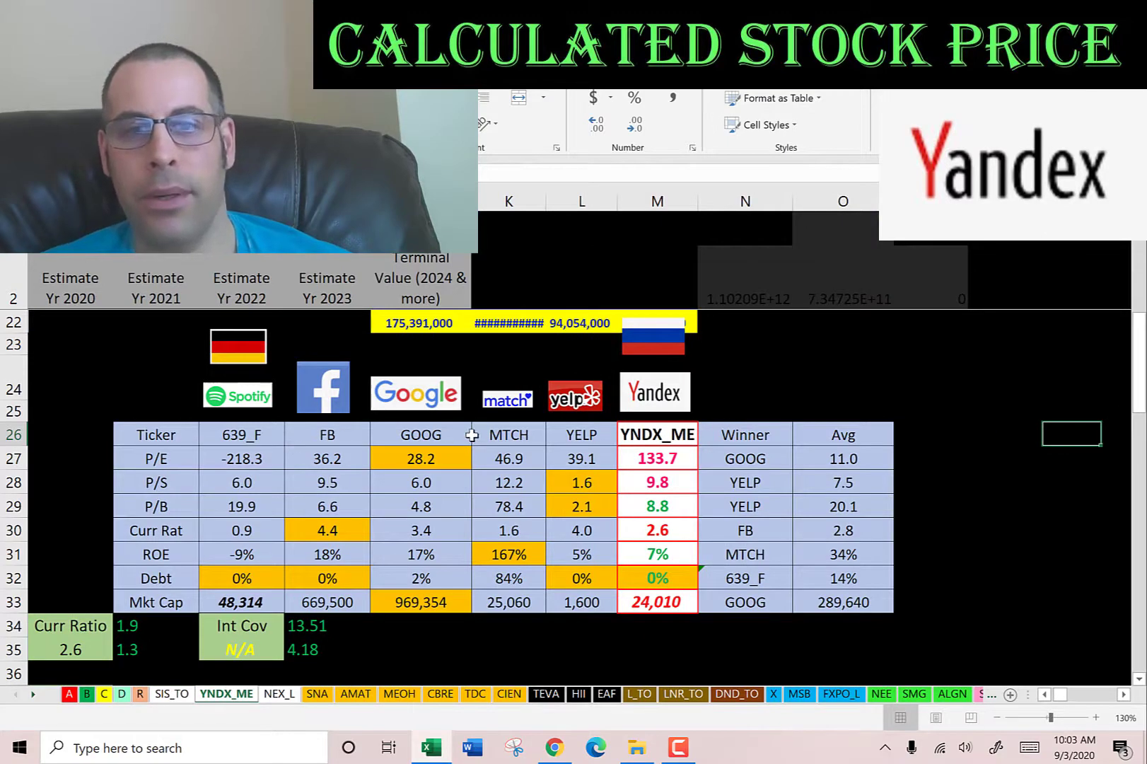
Step: Compare Yandex's P/E, P/S, current ratio, ROE and market cap with its peers and the averages
drag(661, 437, 658, 602)
click(659, 460)
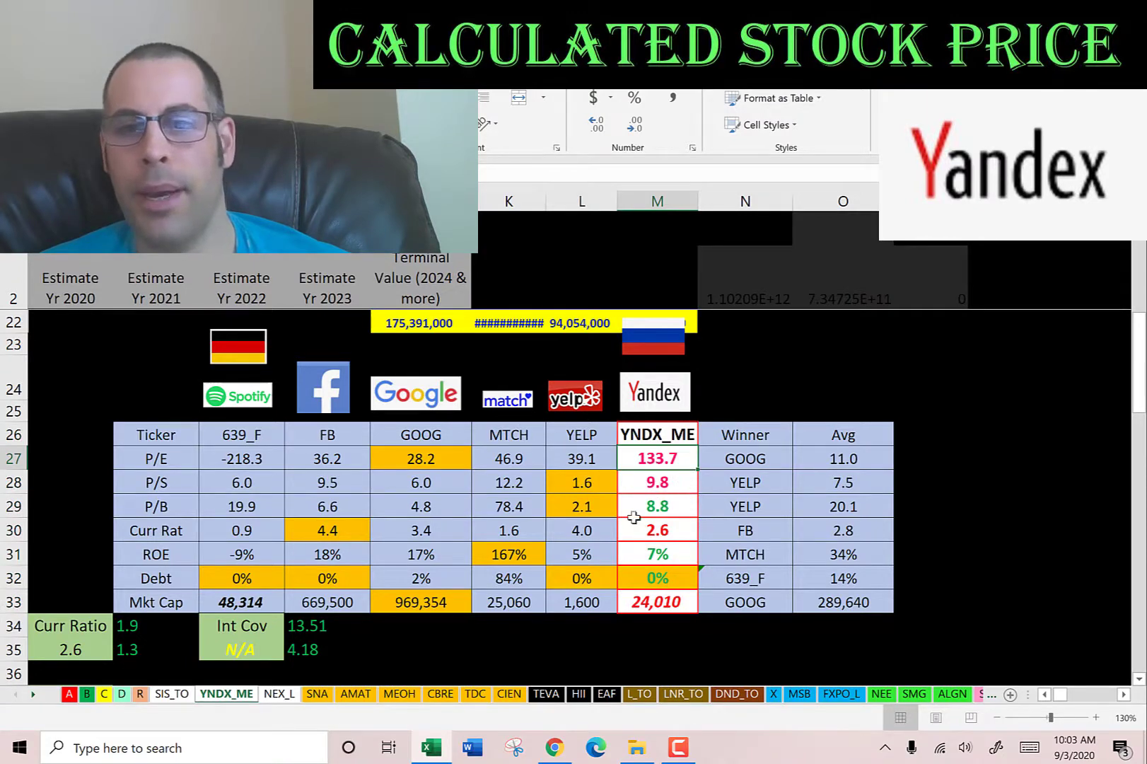
key(Right)
key(Right)
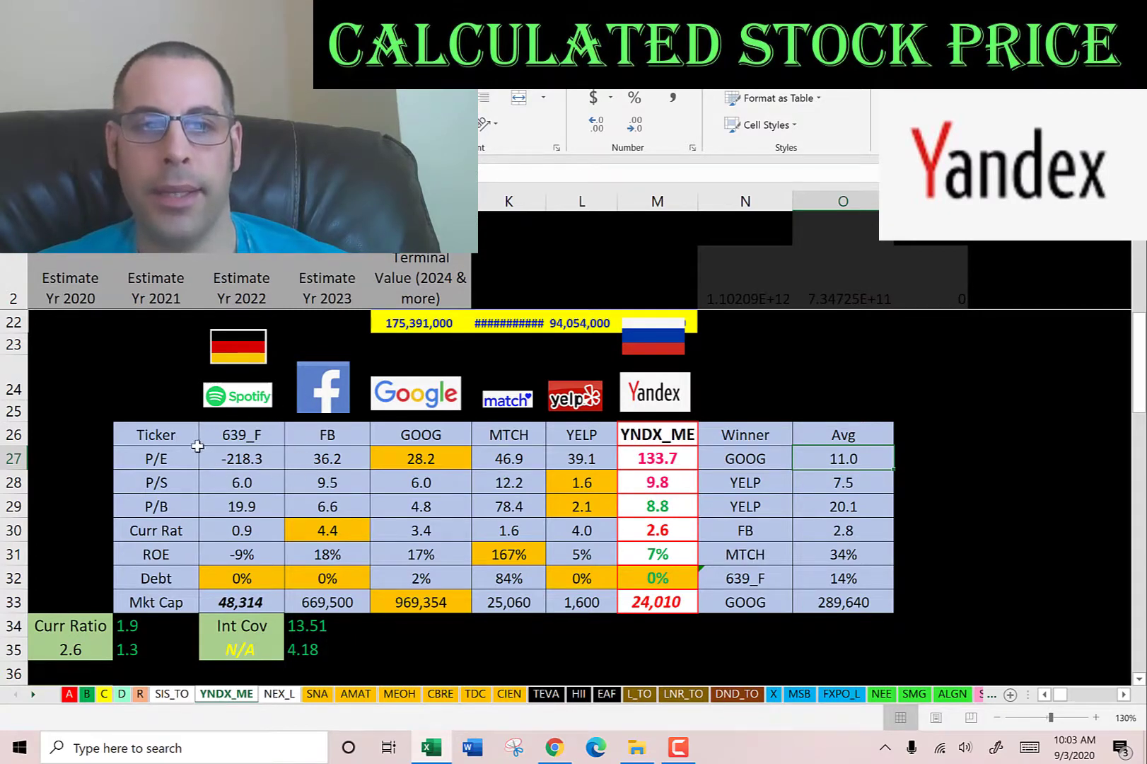
click(635, 484)
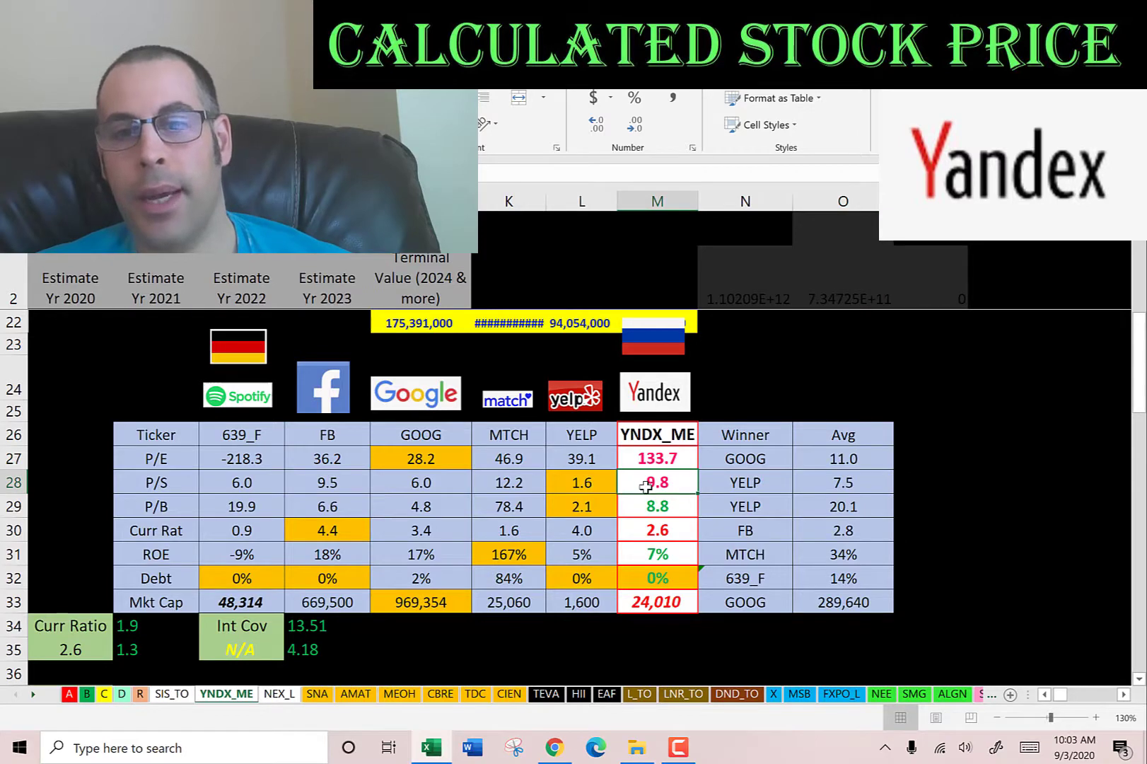
click(662, 522)
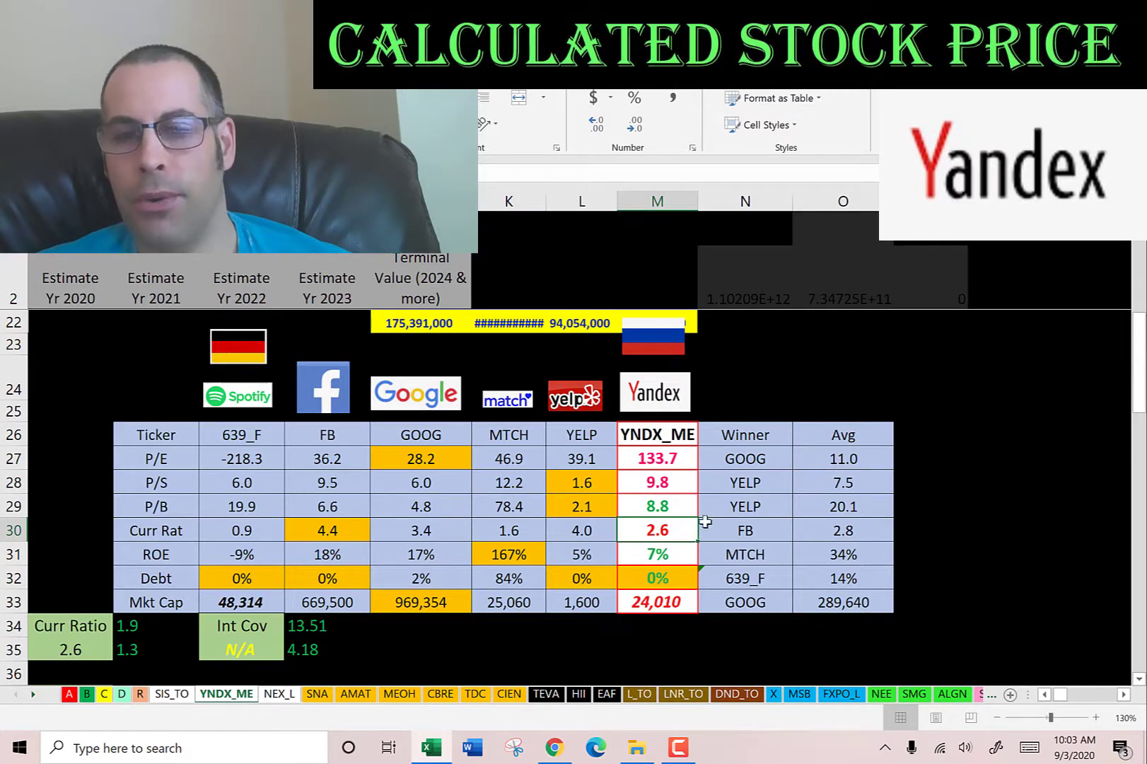
click(649, 554)
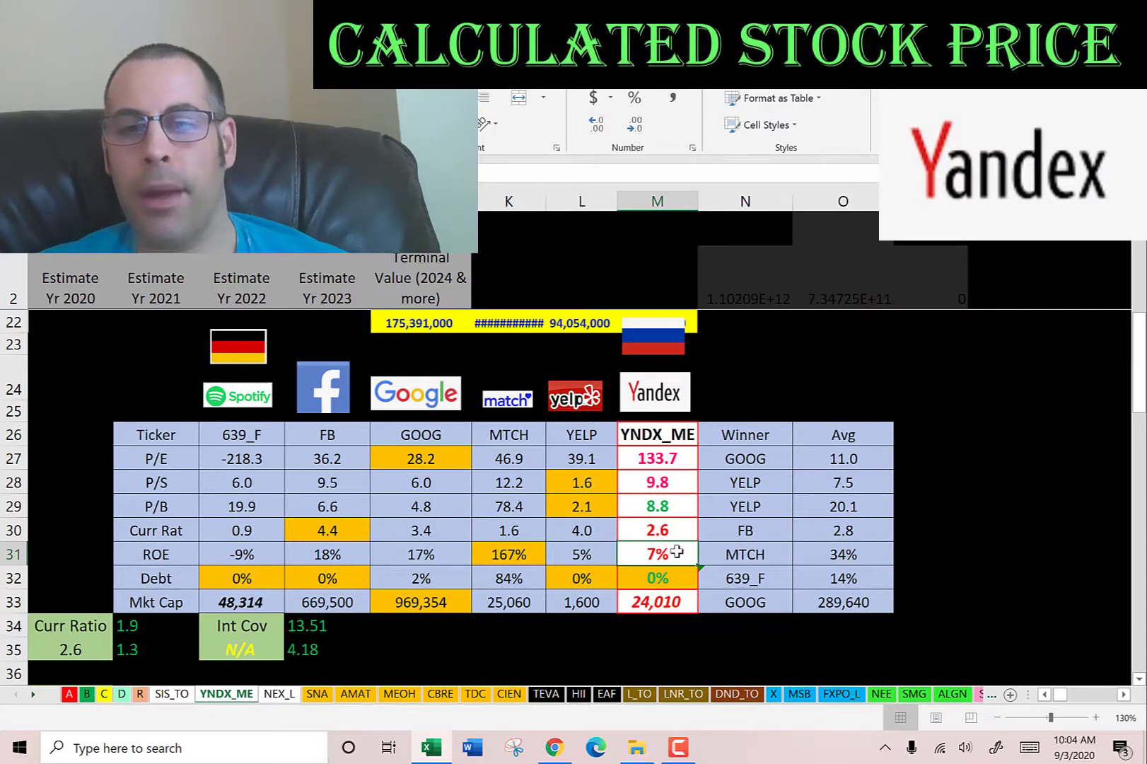
click(665, 602)
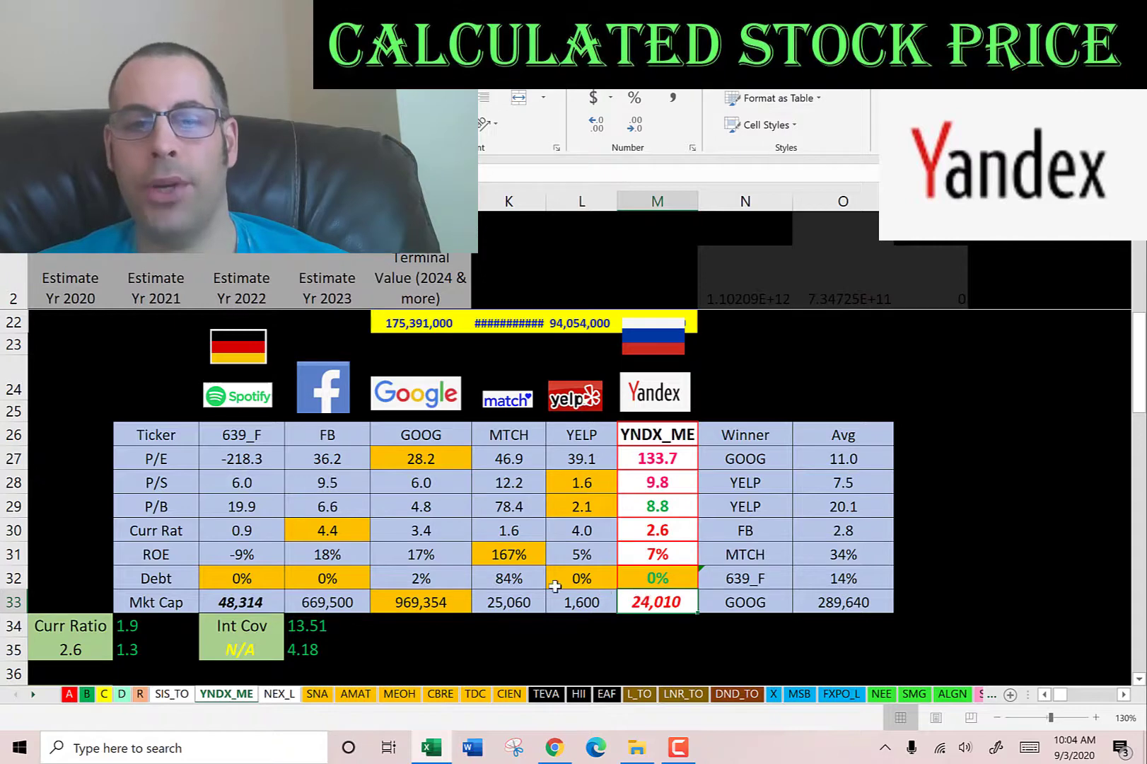
Step: Open the National Express (NEX.L) model and review its market cap and its revenue from 2016 to 2019
click(280, 693)
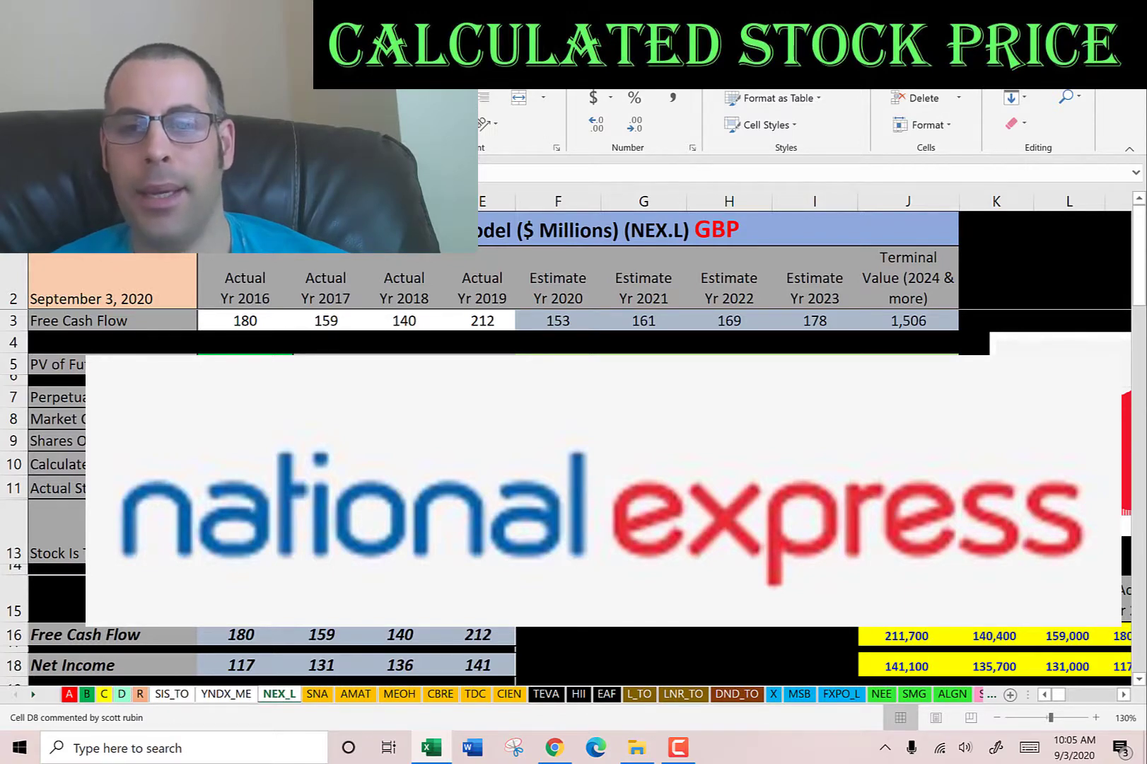
click(483, 488)
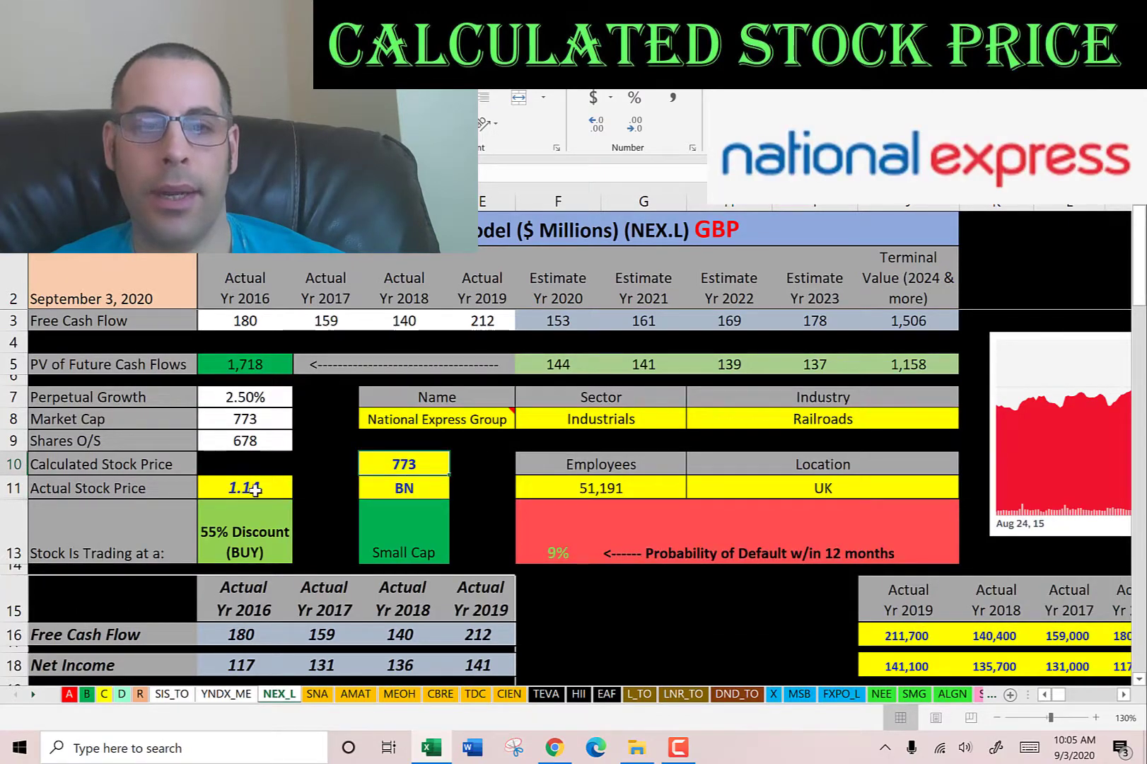
scroll(248, 349, down, 4)
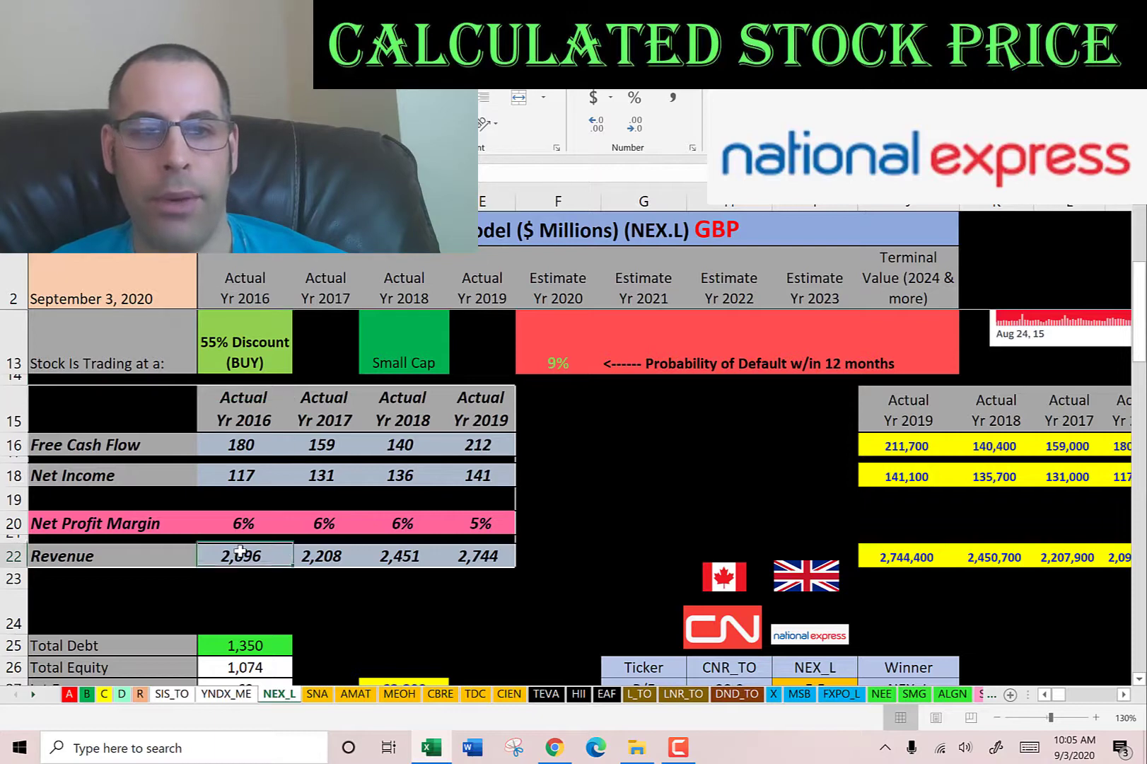
click(315, 556)
click(467, 556)
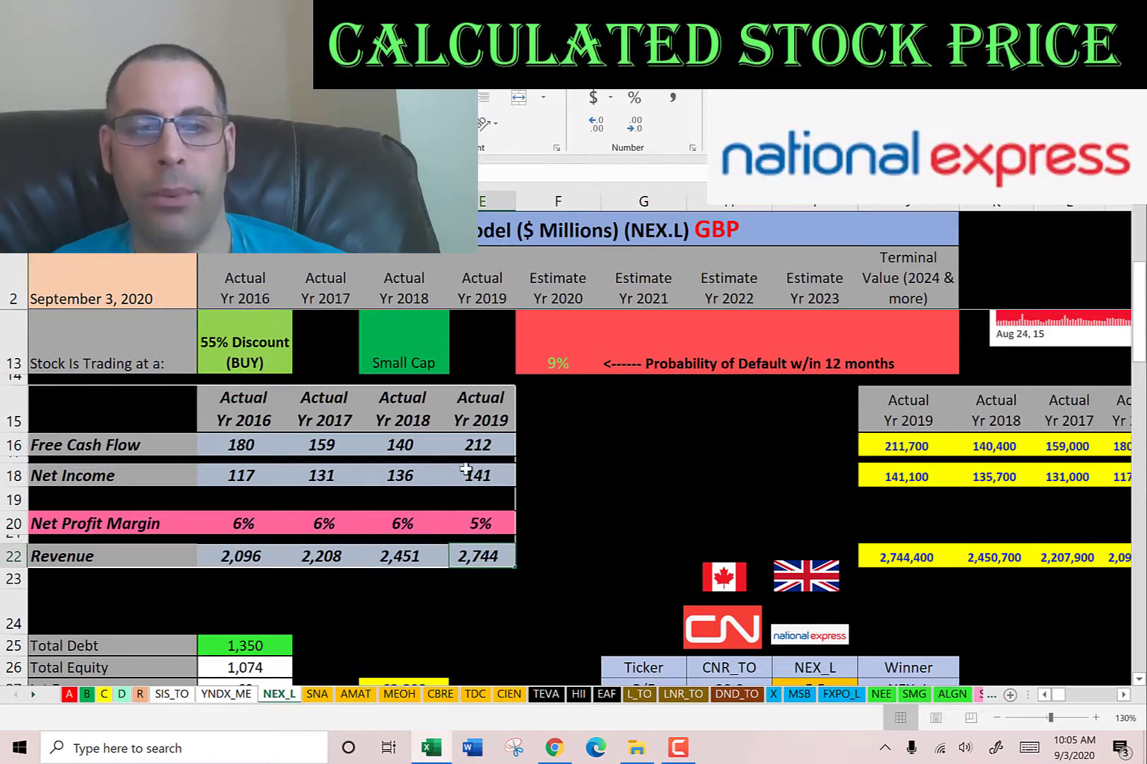
Step: Examine National Express's total debt, interest rate on debt and cost of debt
scroll(333, 387, down, 3)
click(257, 413)
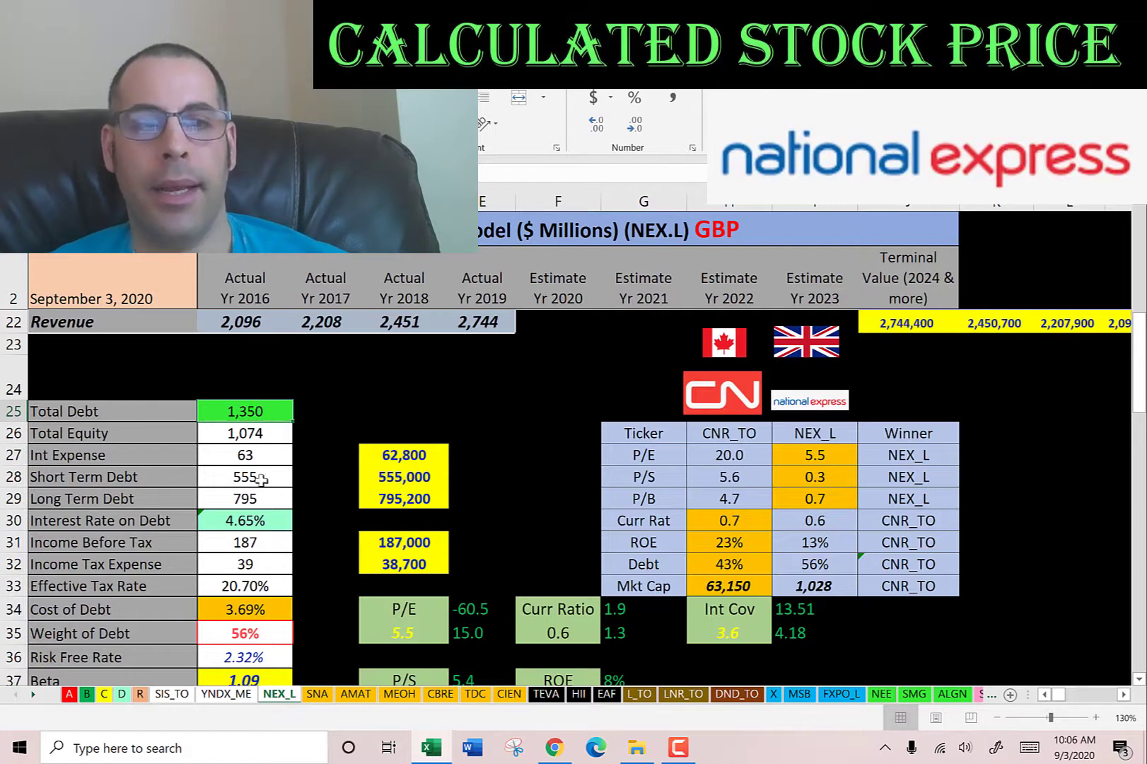
click(242, 523)
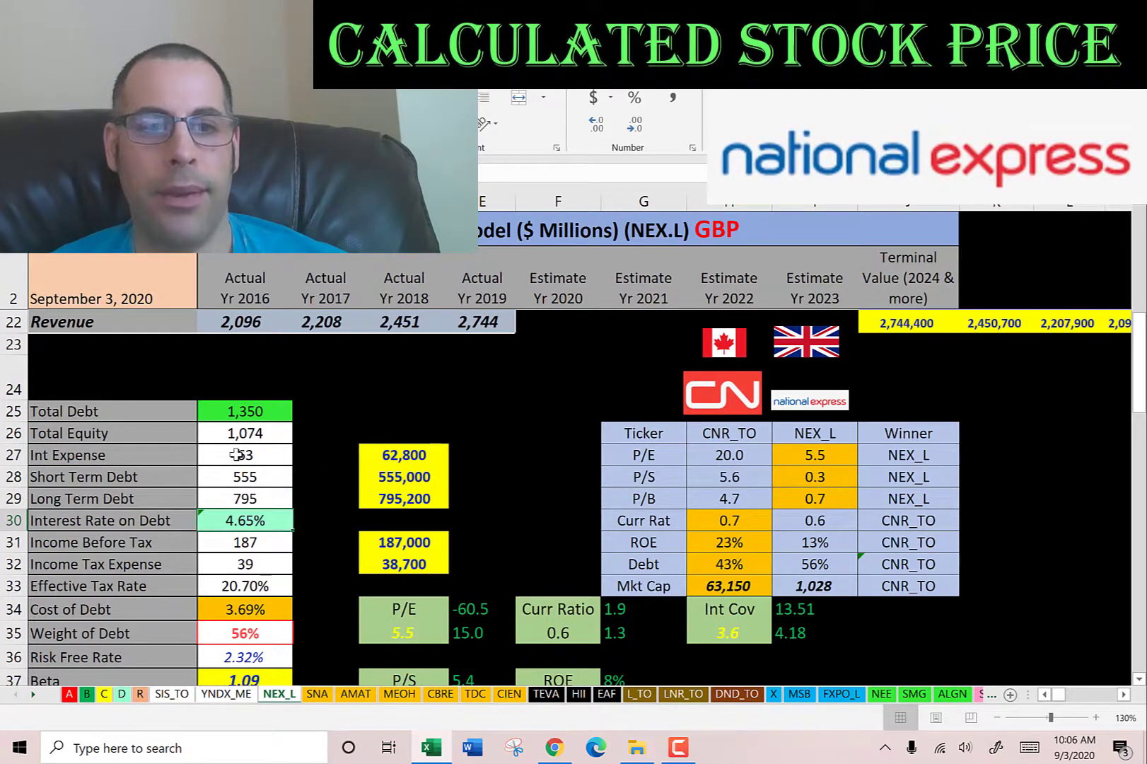
scroll(244, 512, down, 1)
click(244, 517)
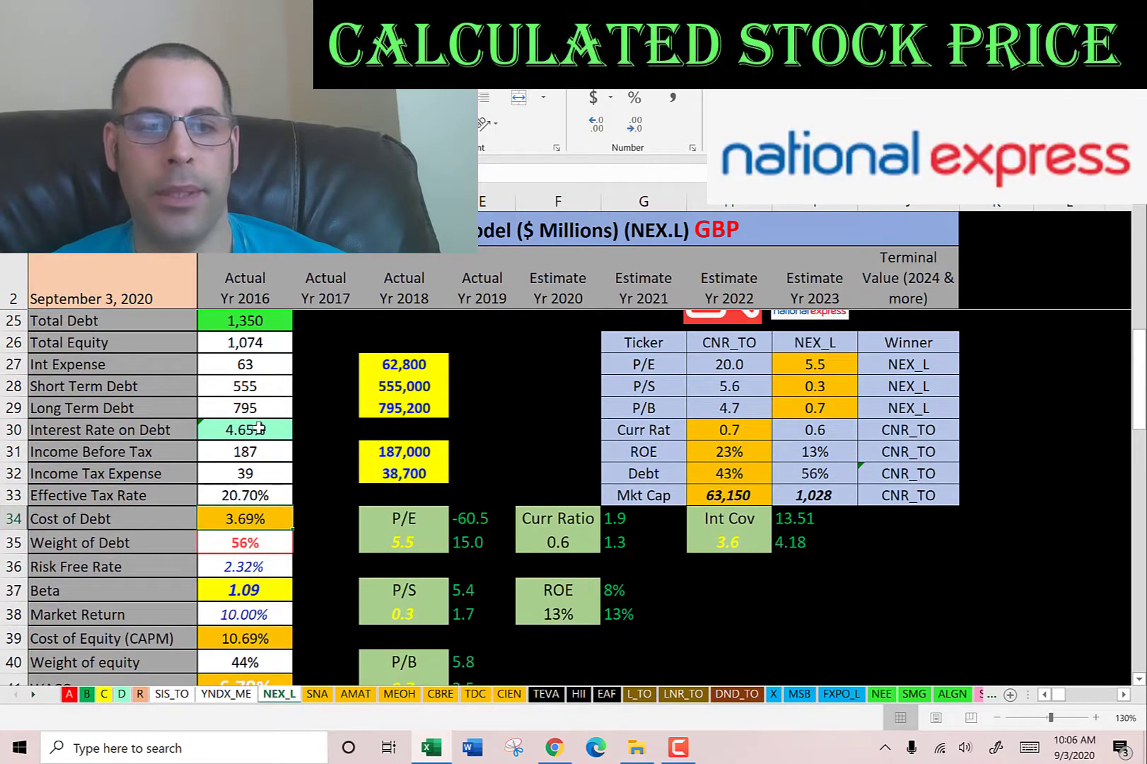
Step: Examine National Express's weights of debt and equity, beta, WACC, cost of debt and CAPM cost of equity
scroll(260, 427, down, 1)
scroll(260, 427, down, 1)
click(247, 410)
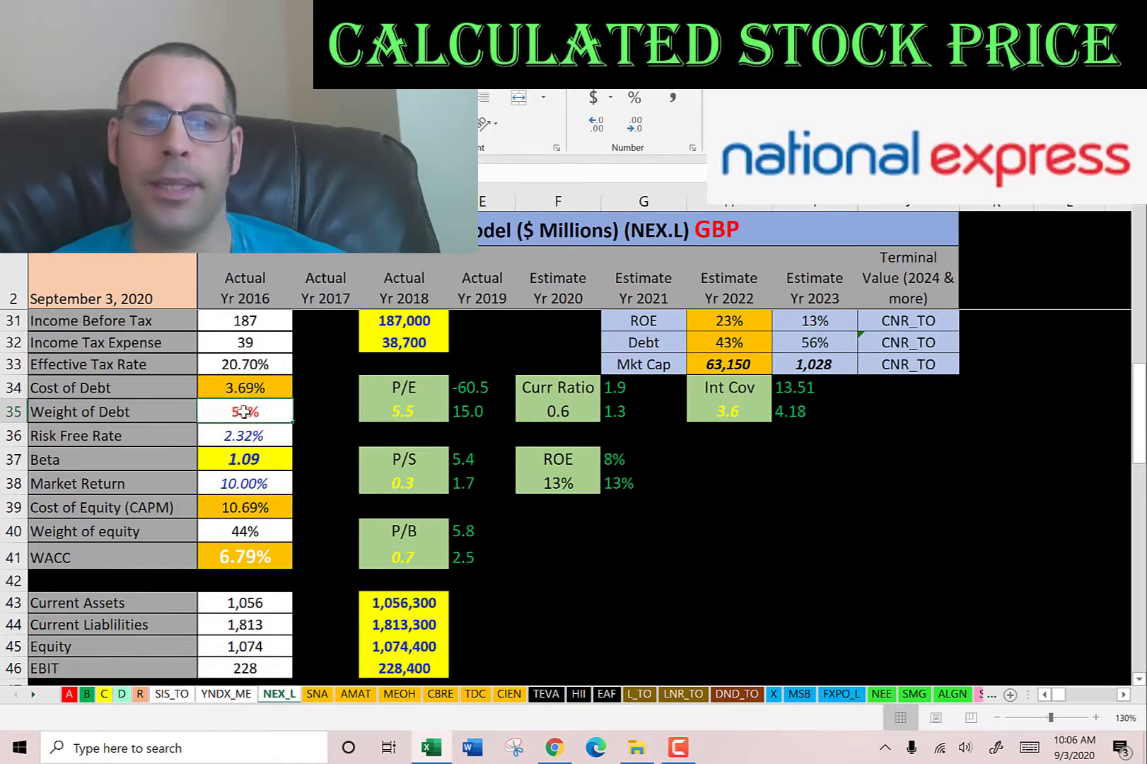
click(246, 530)
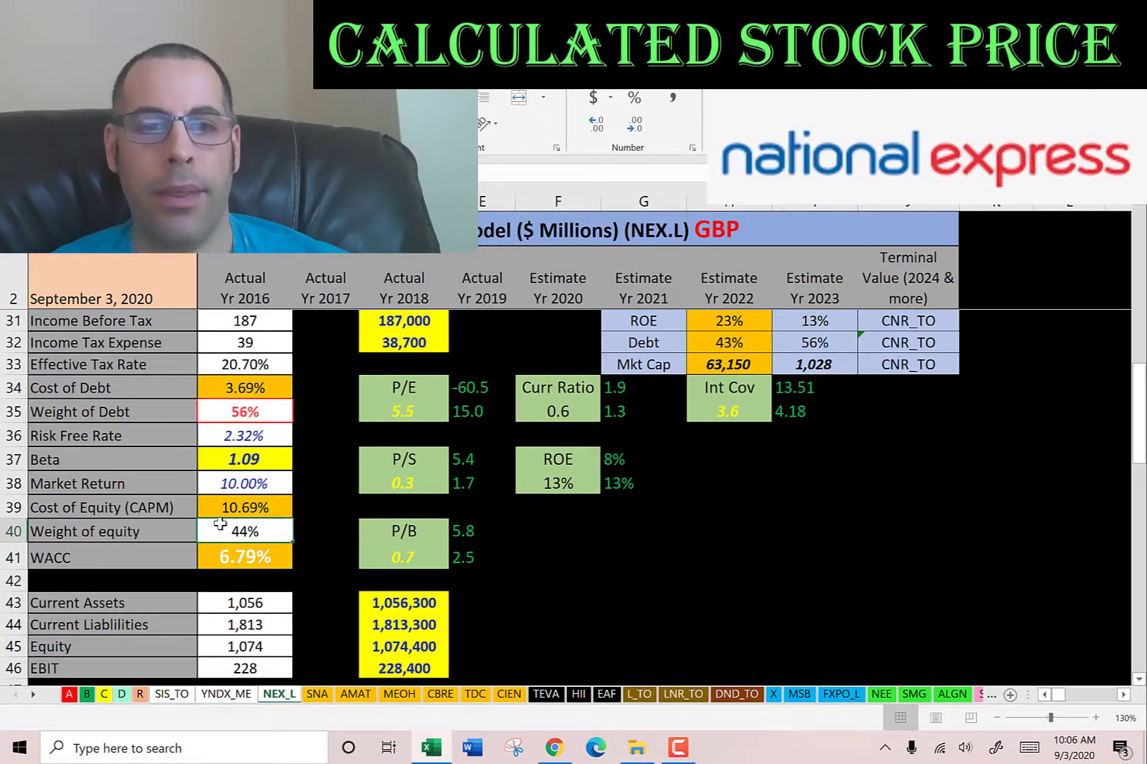
click(236, 458)
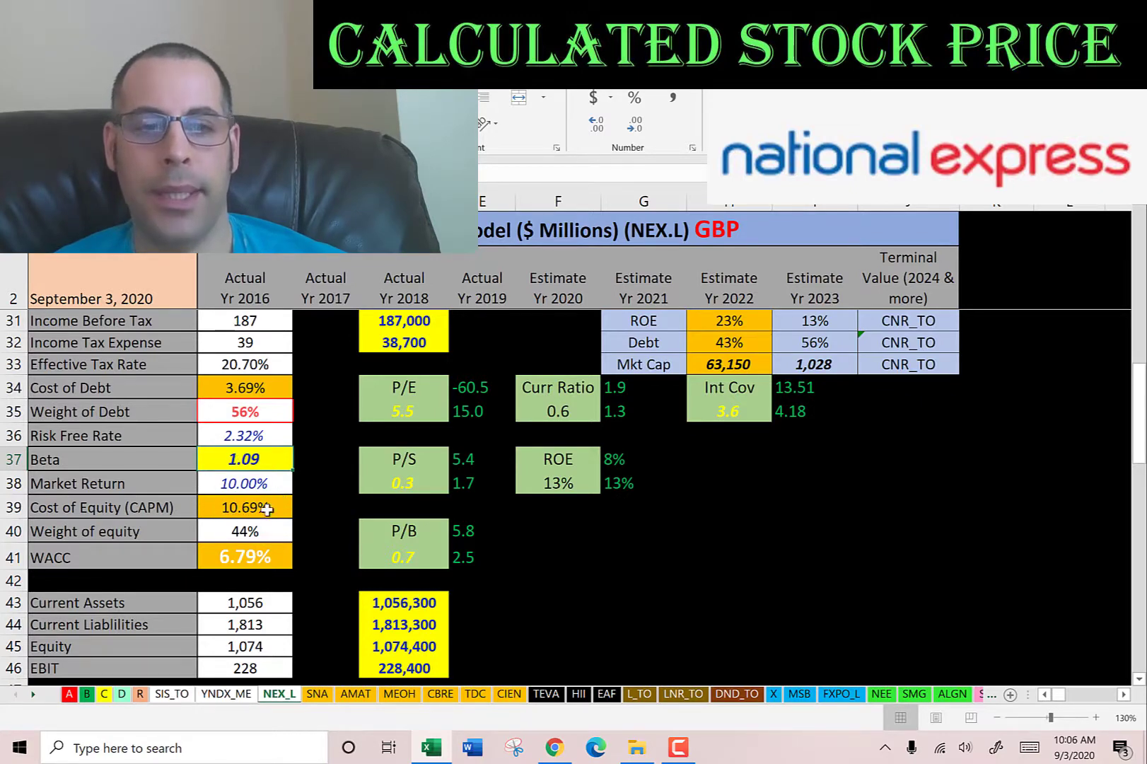
click(239, 561)
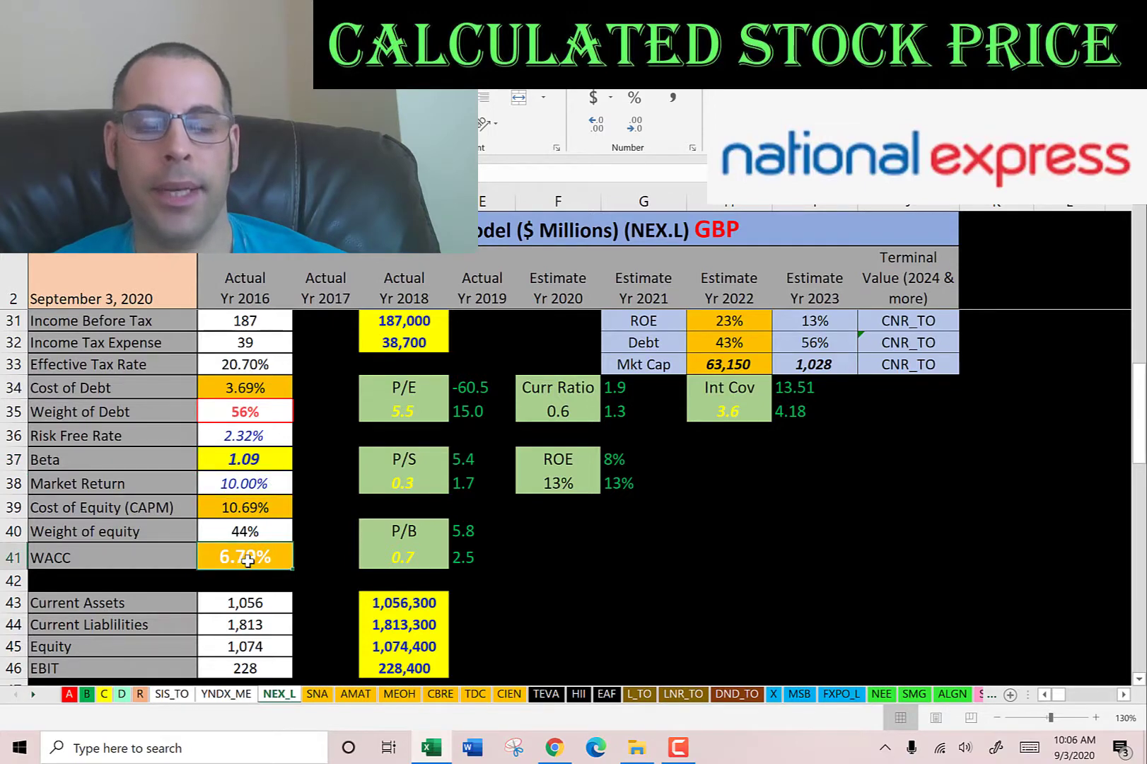
click(240, 389)
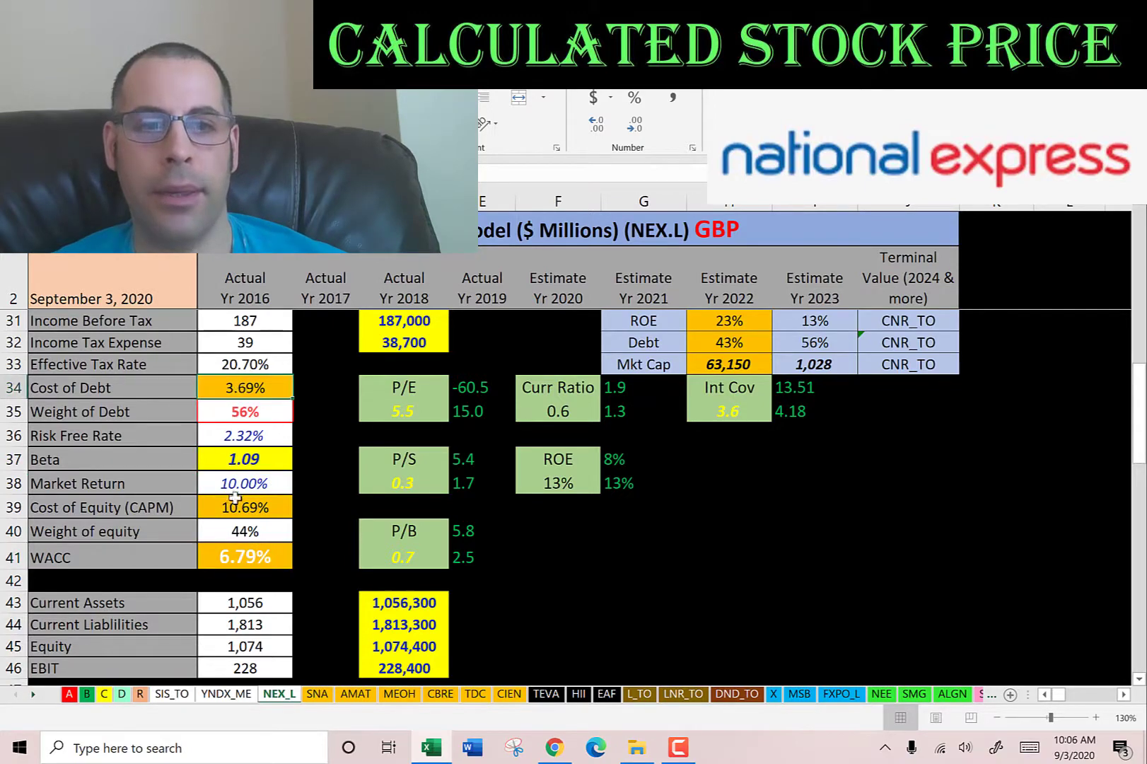
click(235, 501)
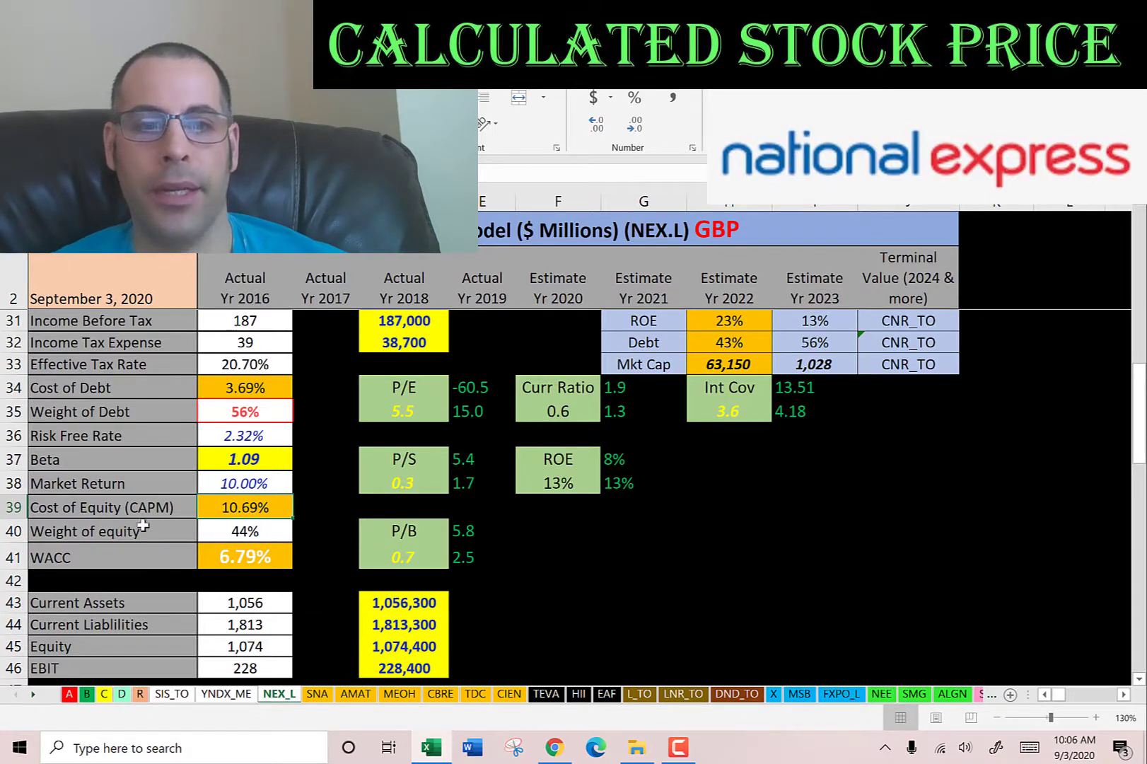
Step: Review the estimated free cash flows for 2020 to 2023, their discounted values including terminal value, and the total present value
scroll(594, 451, up, 9)
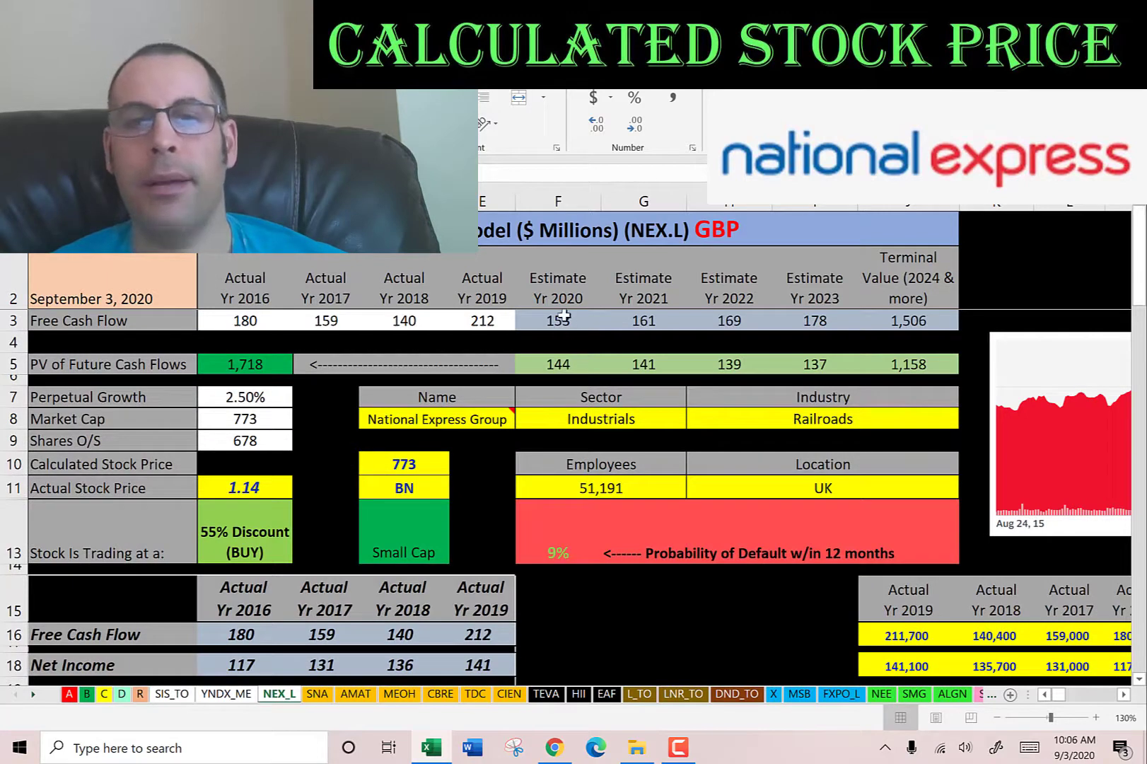
click(564, 316)
click(640, 321)
click(725, 320)
click(785, 320)
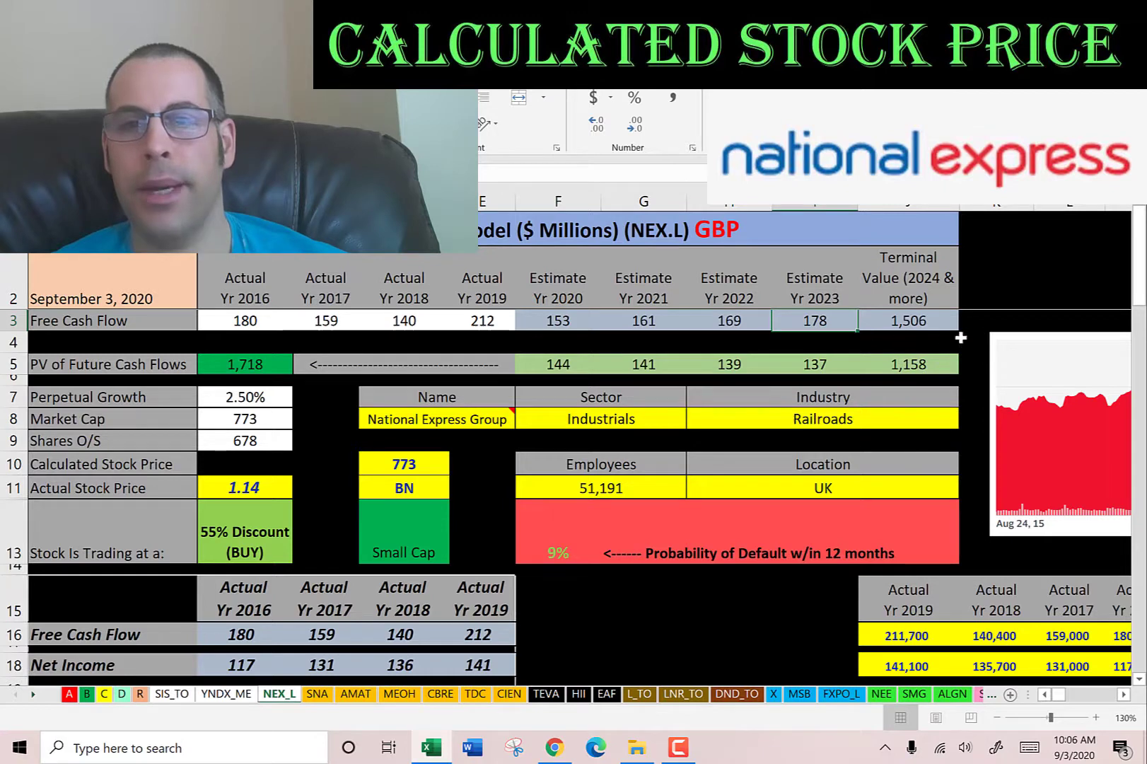
click(896, 365)
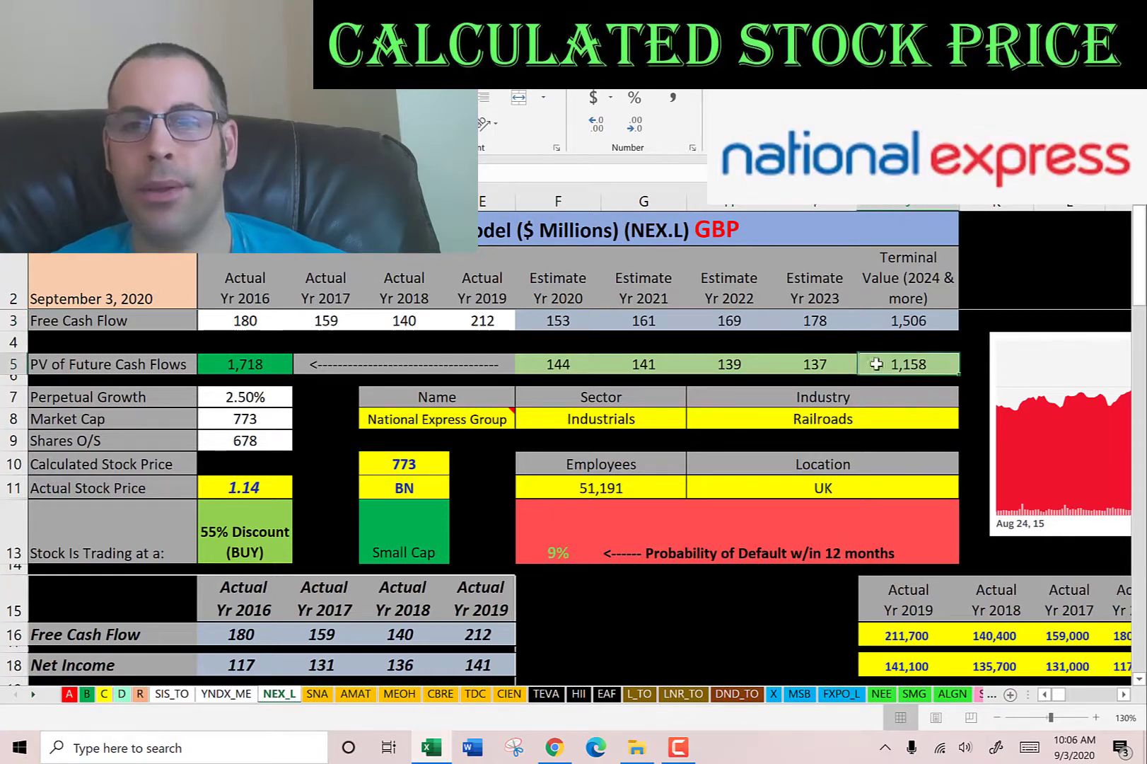
drag(896, 364, 551, 364)
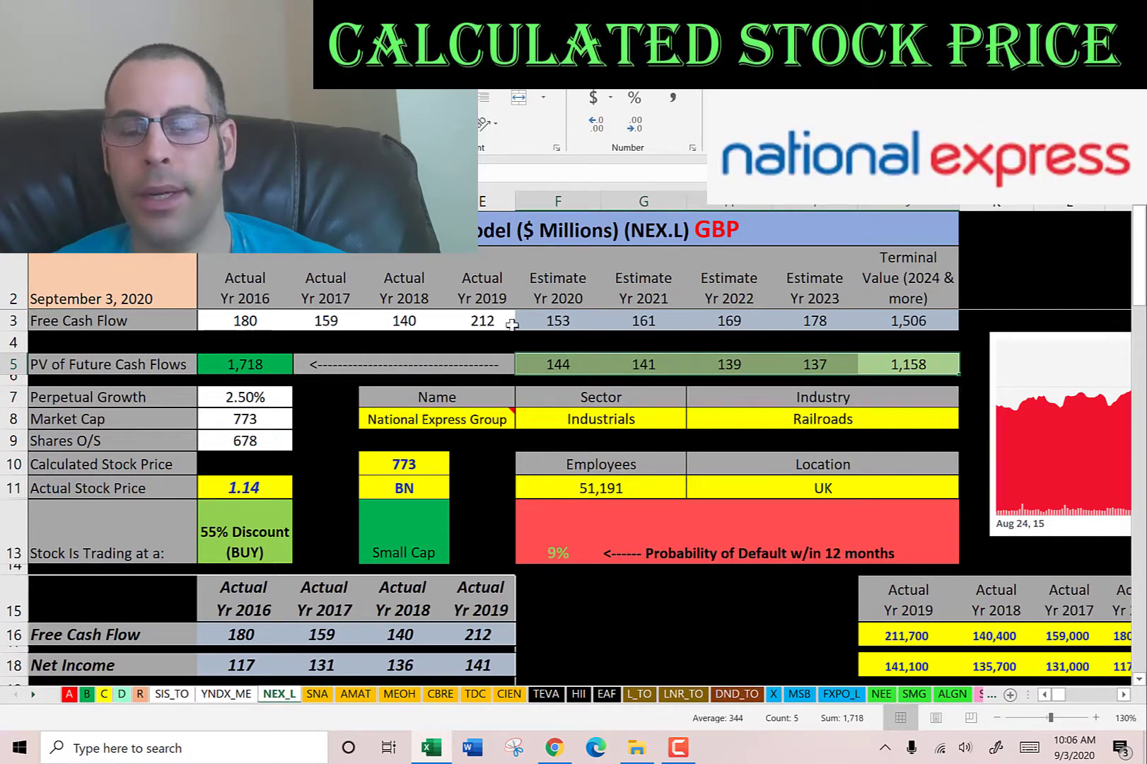
click(258, 363)
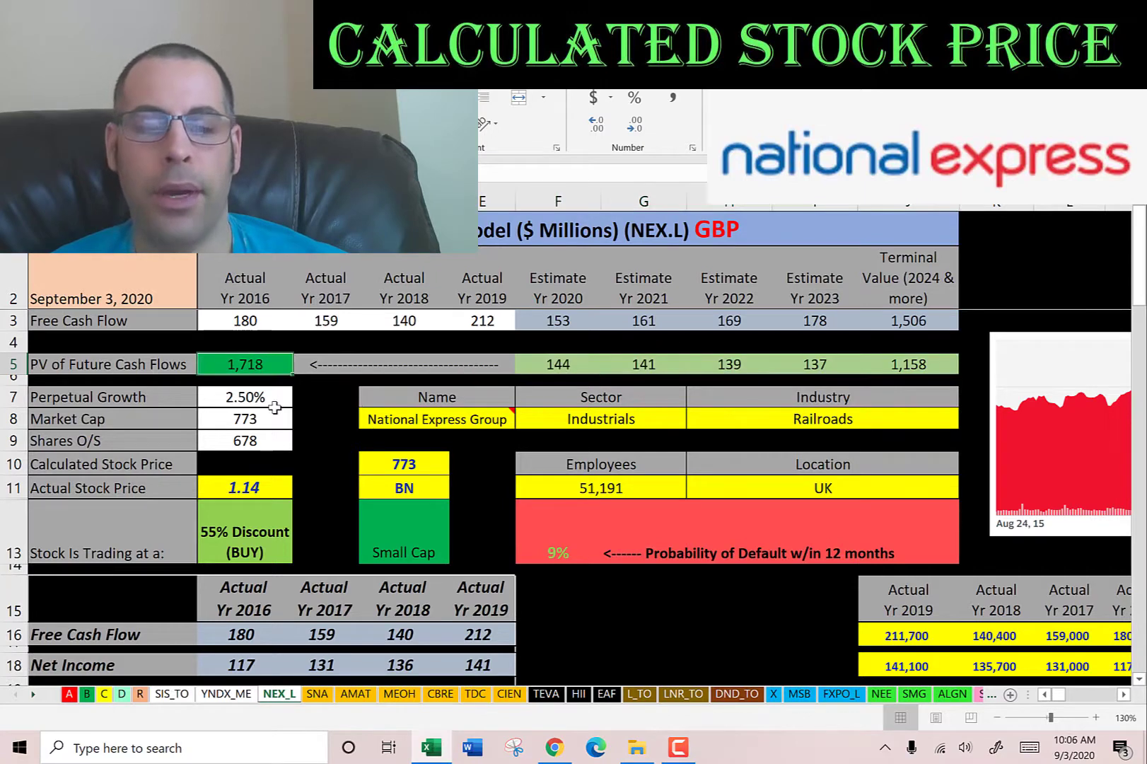
Step: Check the shares outstanding and reveal National Express's calculated stock price by changing its font color to white
click(259, 440)
click(249, 466)
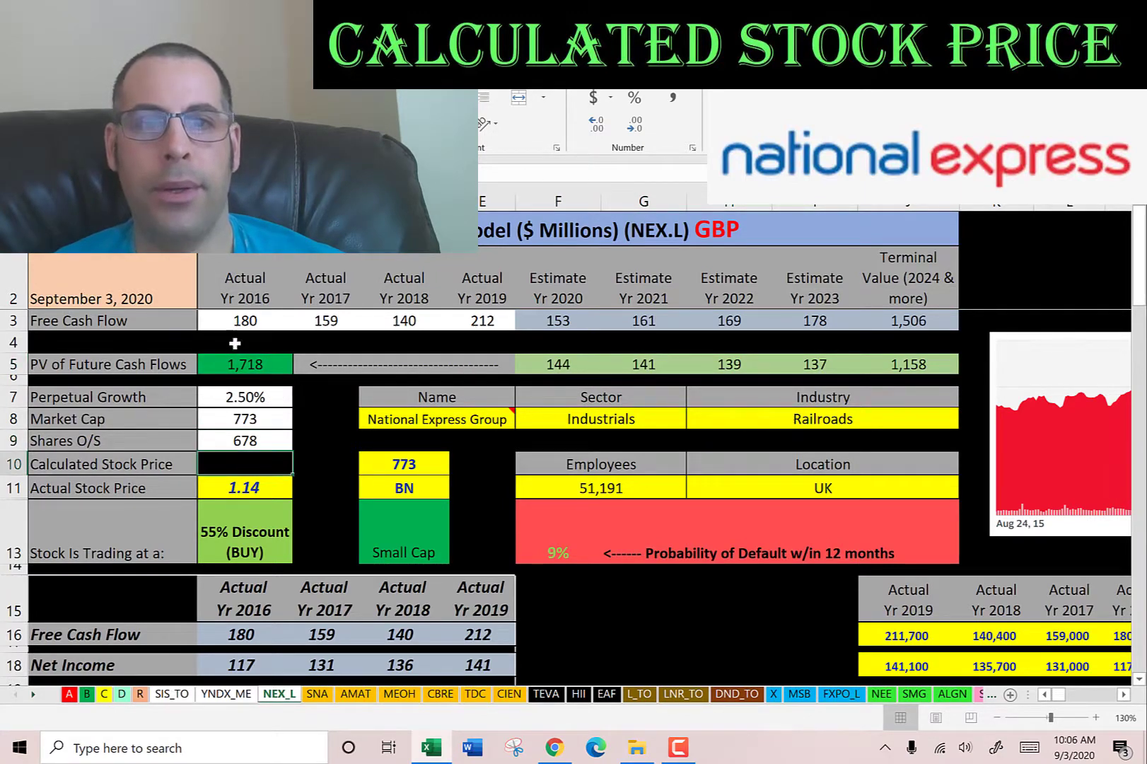
click(350, 126)
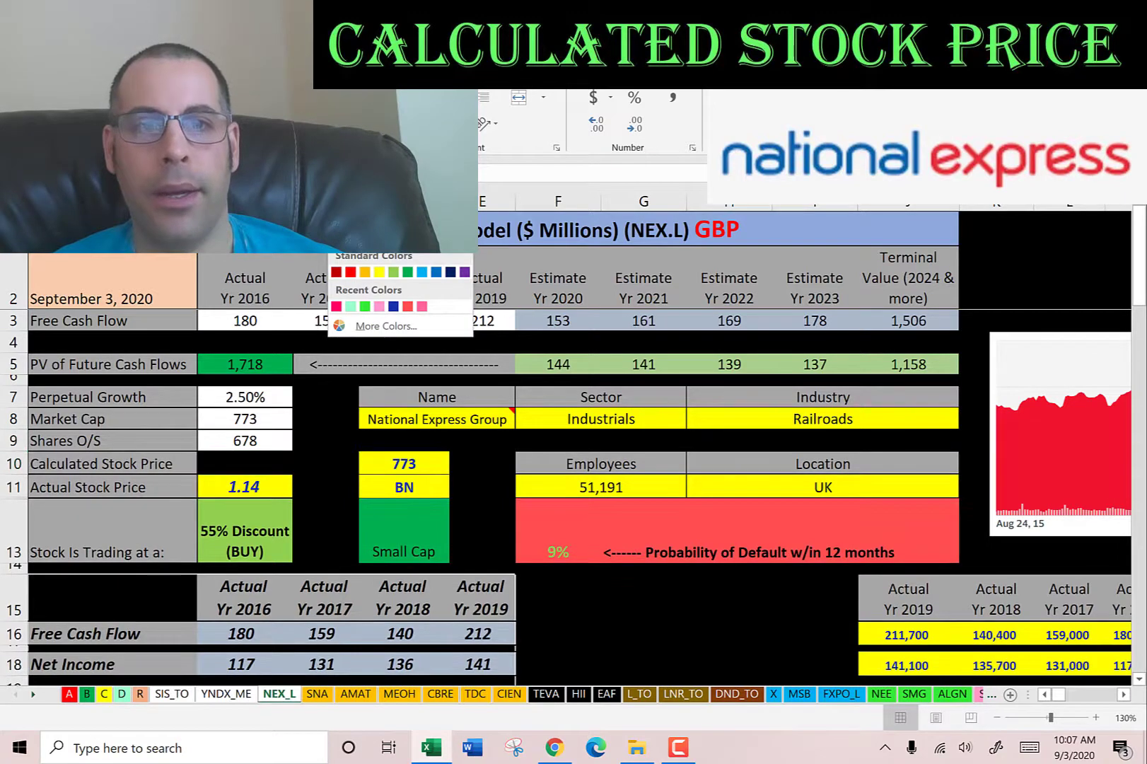
click(341, 305)
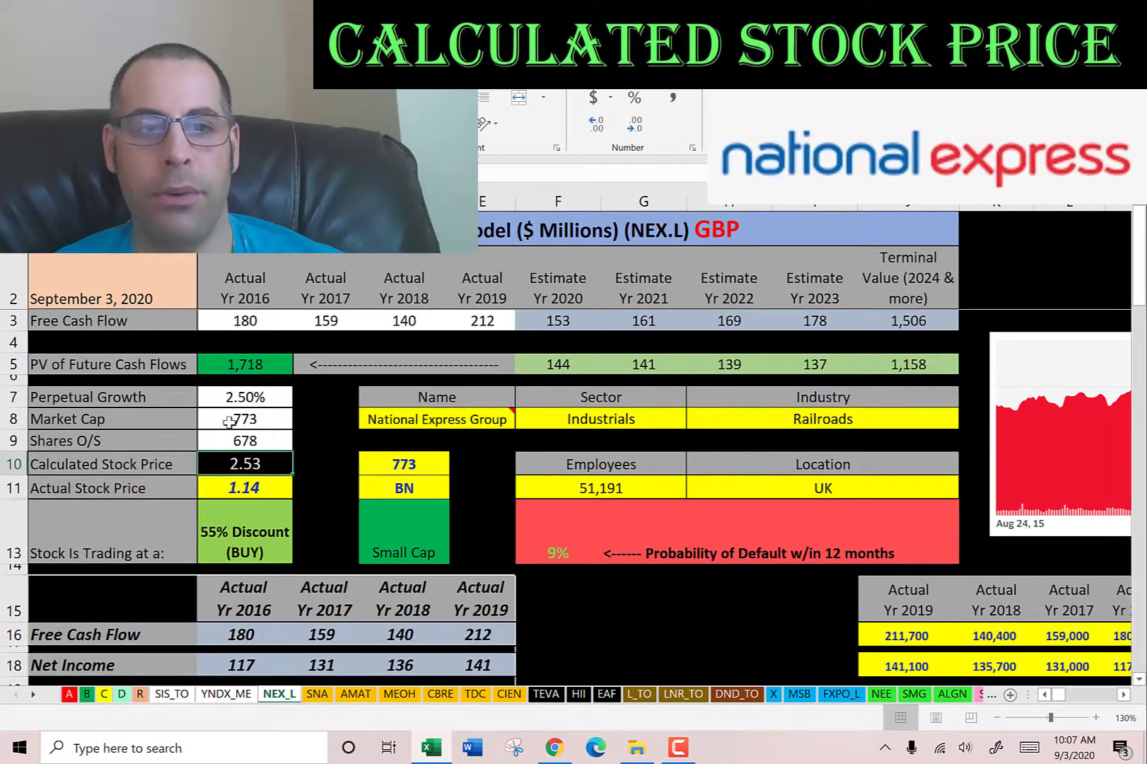
Step: Compare the model's trading discount with the browser's Share Price vs. Fair Value analysis, and view the historical price chart back in Excel
click(255, 536)
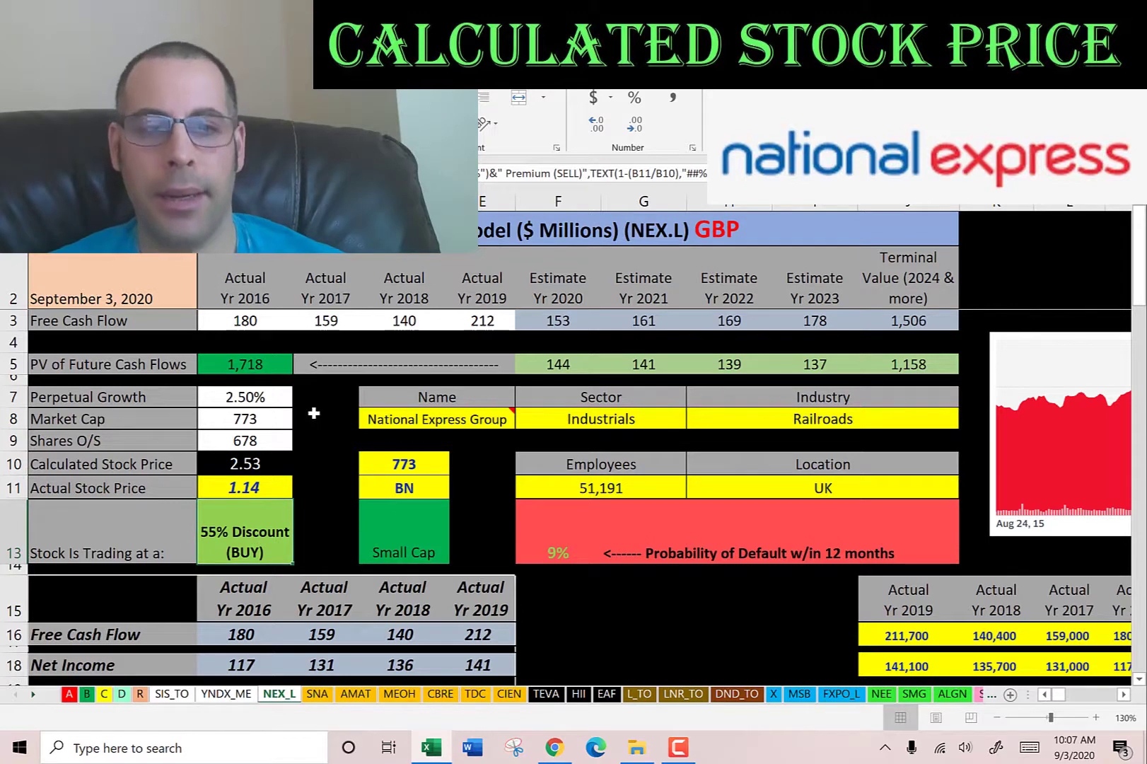
key(alt+Tab)
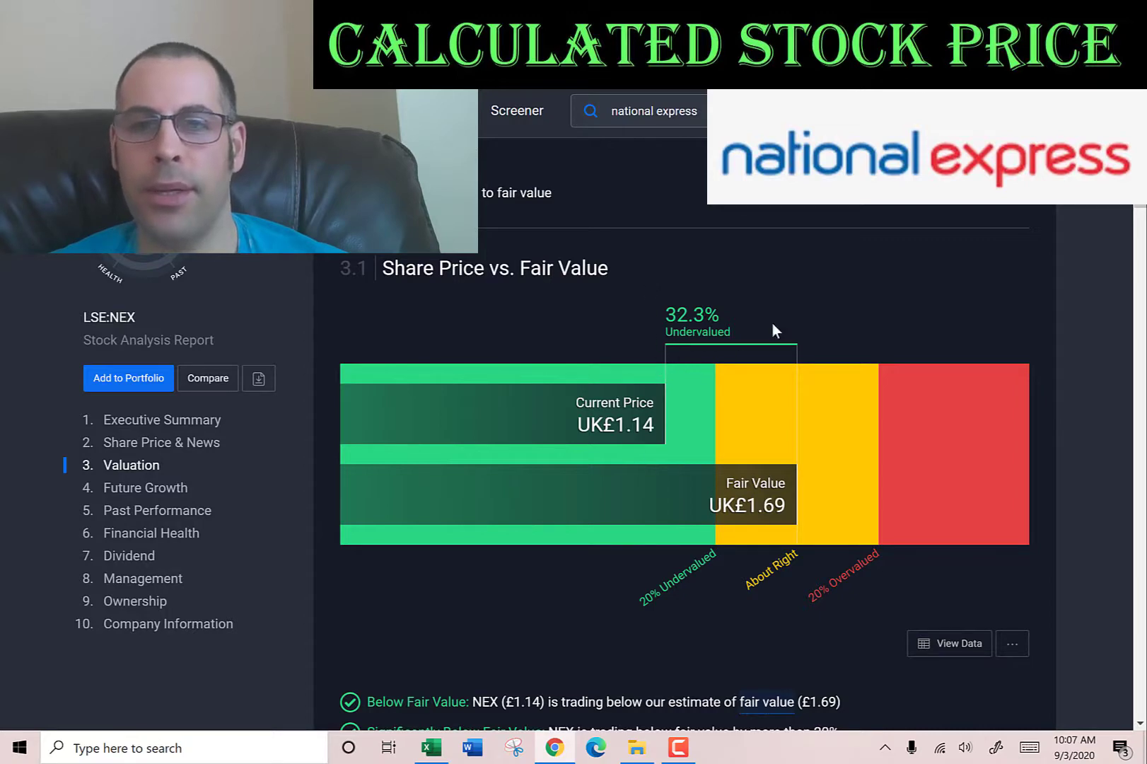
key(alt+Tab)
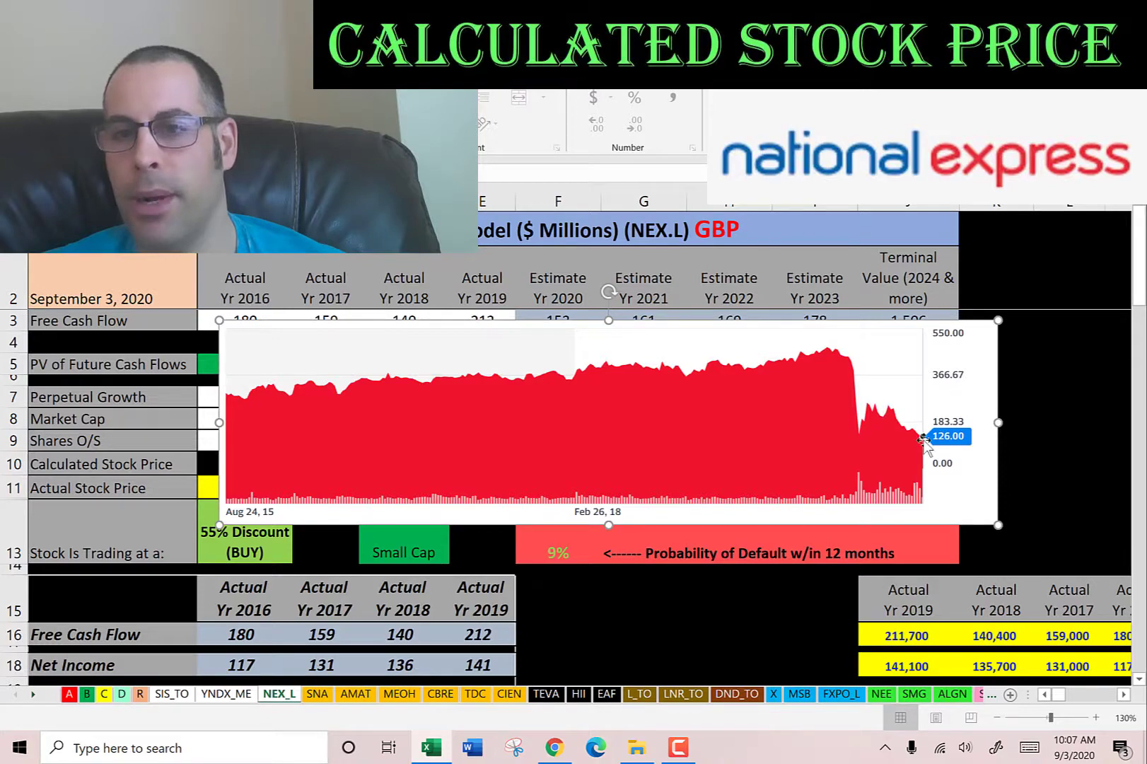
key(Delete)
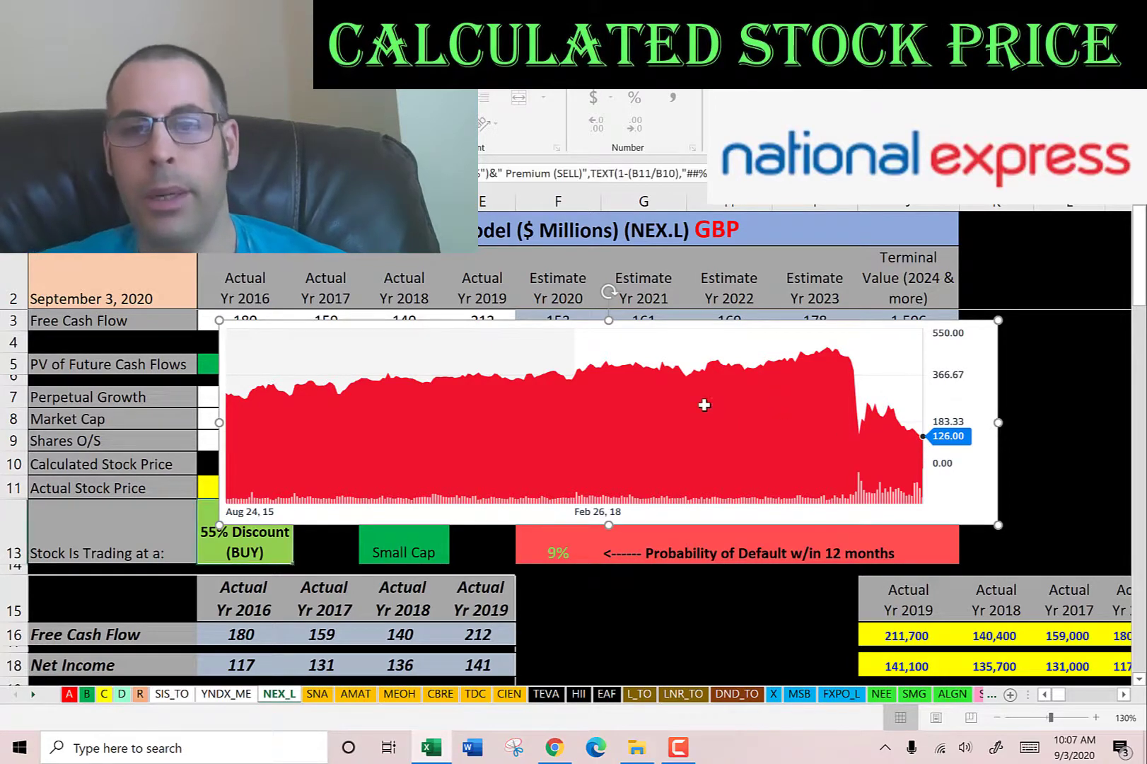
Step: Compare National Express's P/E, P/S and P/B ratios with the benchmark figures beside them
scroll(507, 417, down, 5)
scroll(507, 405, down, 4)
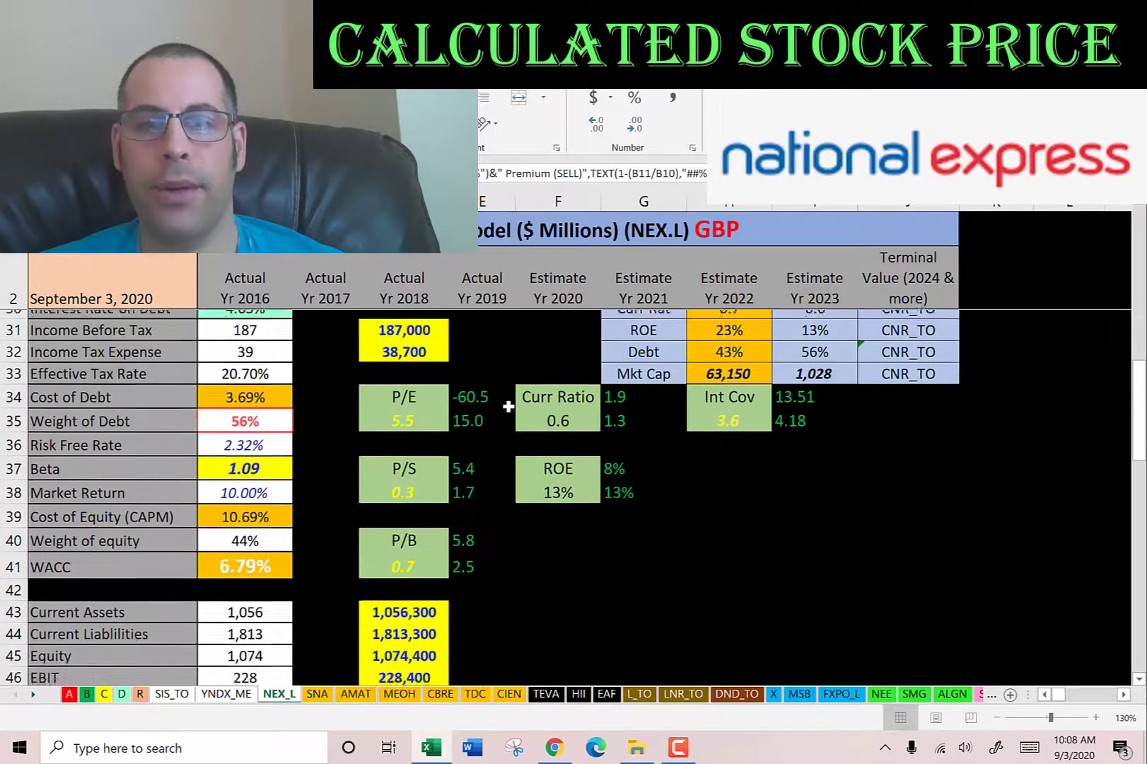
click(405, 412)
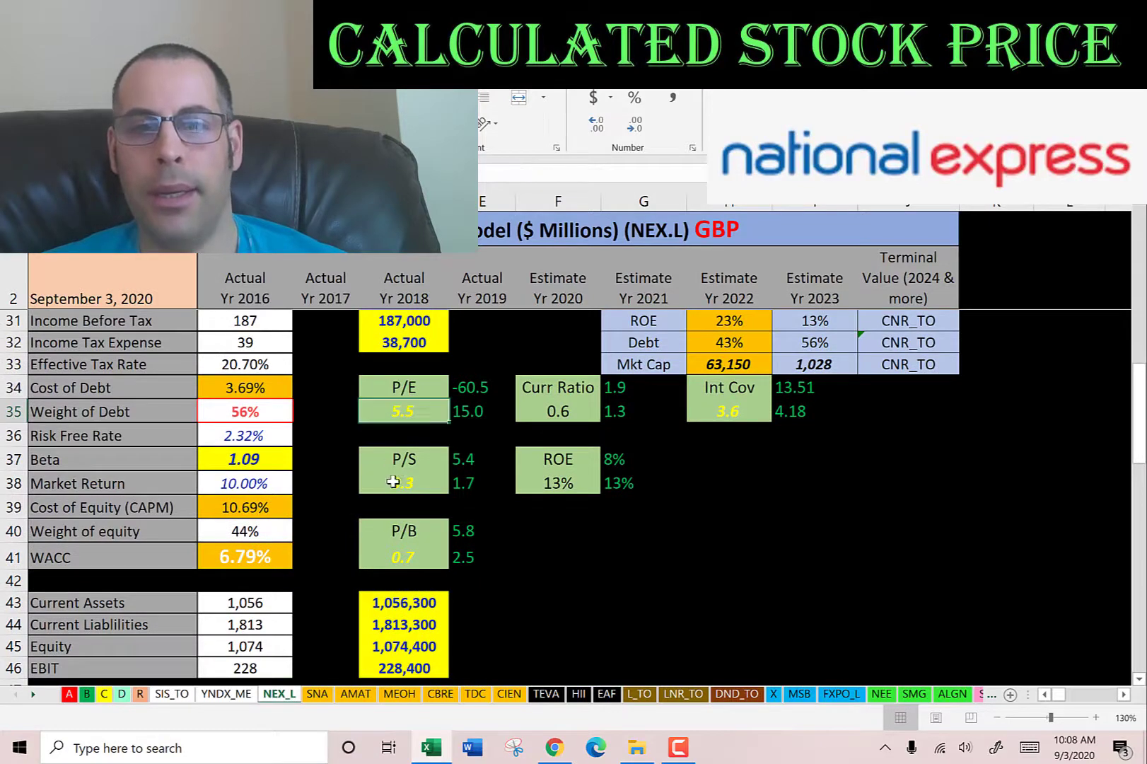
click(405, 556)
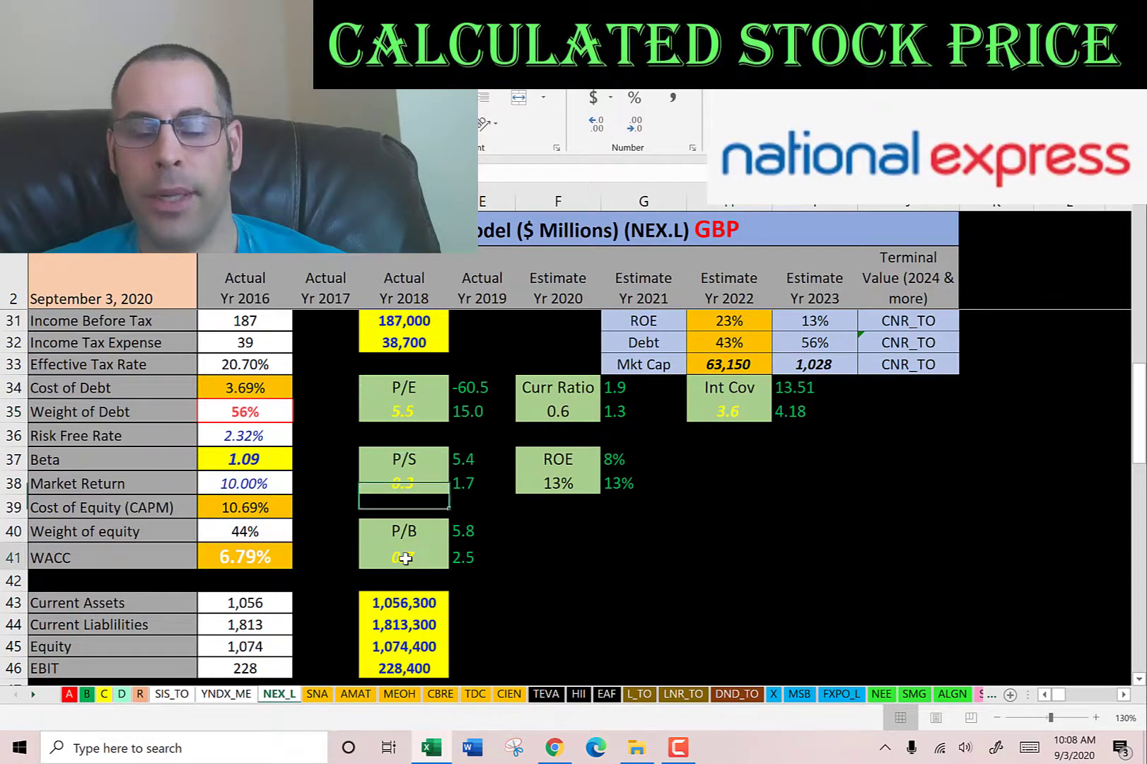
Step: Examine how the P/E, P/S and P/B ratios are calculated from stock price, EPS, sales per share and book value per share
scroll(417, 463, down, 3)
scroll(423, 464, down, 2)
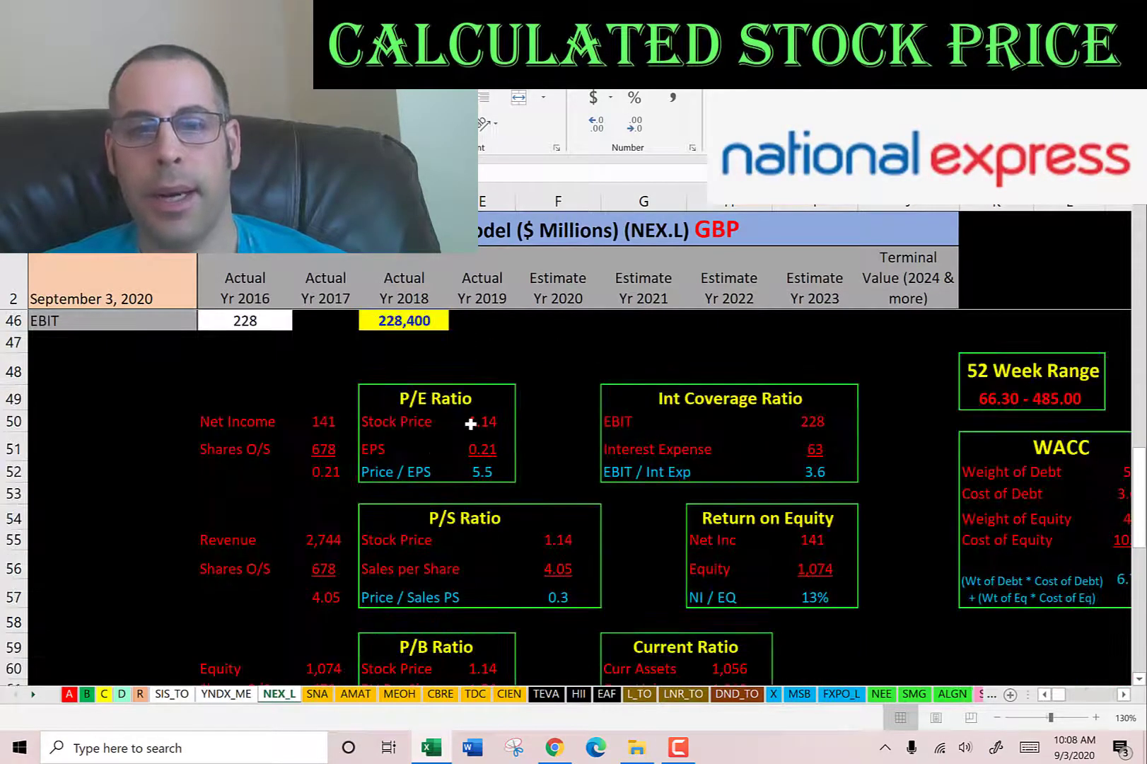
click(470, 423)
click(480, 448)
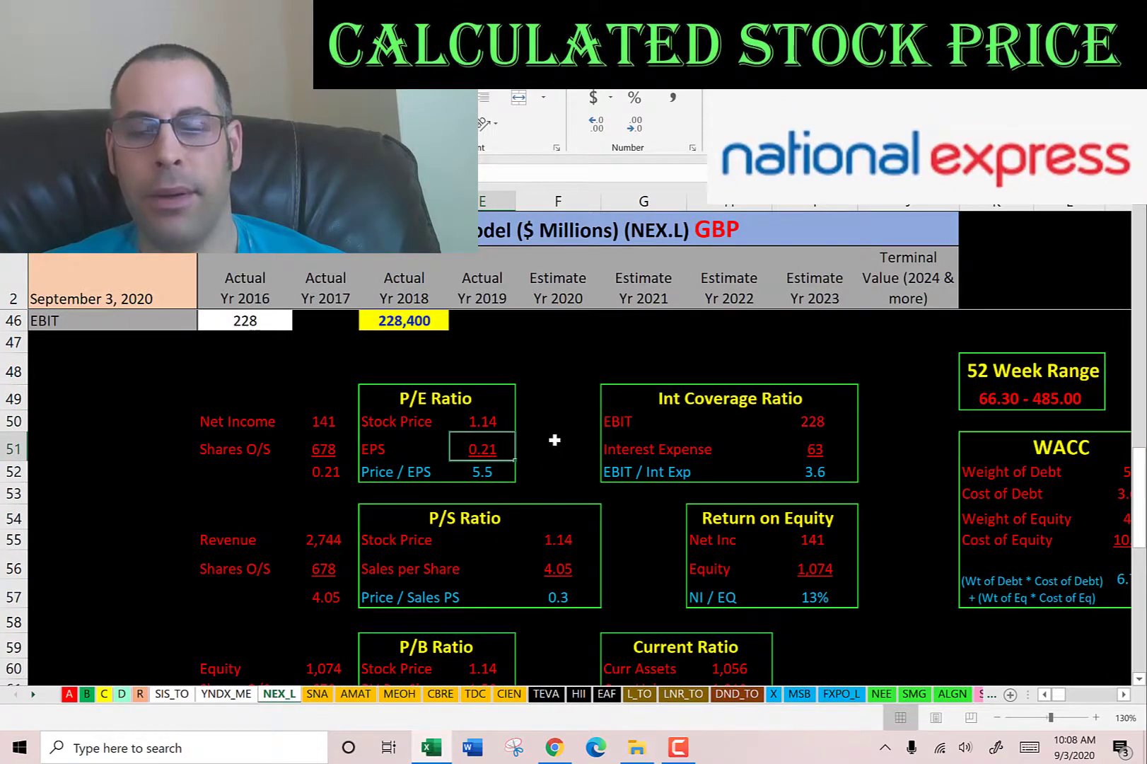
scroll(554, 440, down, 2)
click(558, 371)
click(556, 389)
click(542, 416)
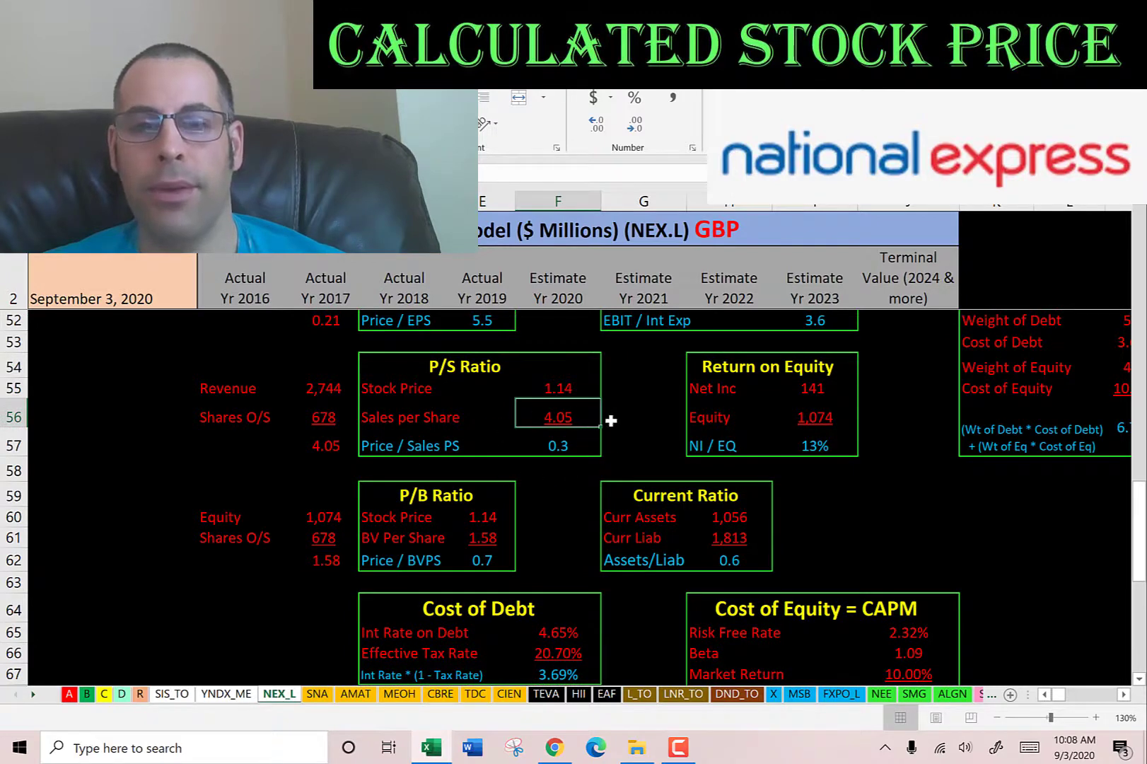
scroll(489, 440, down, 1)
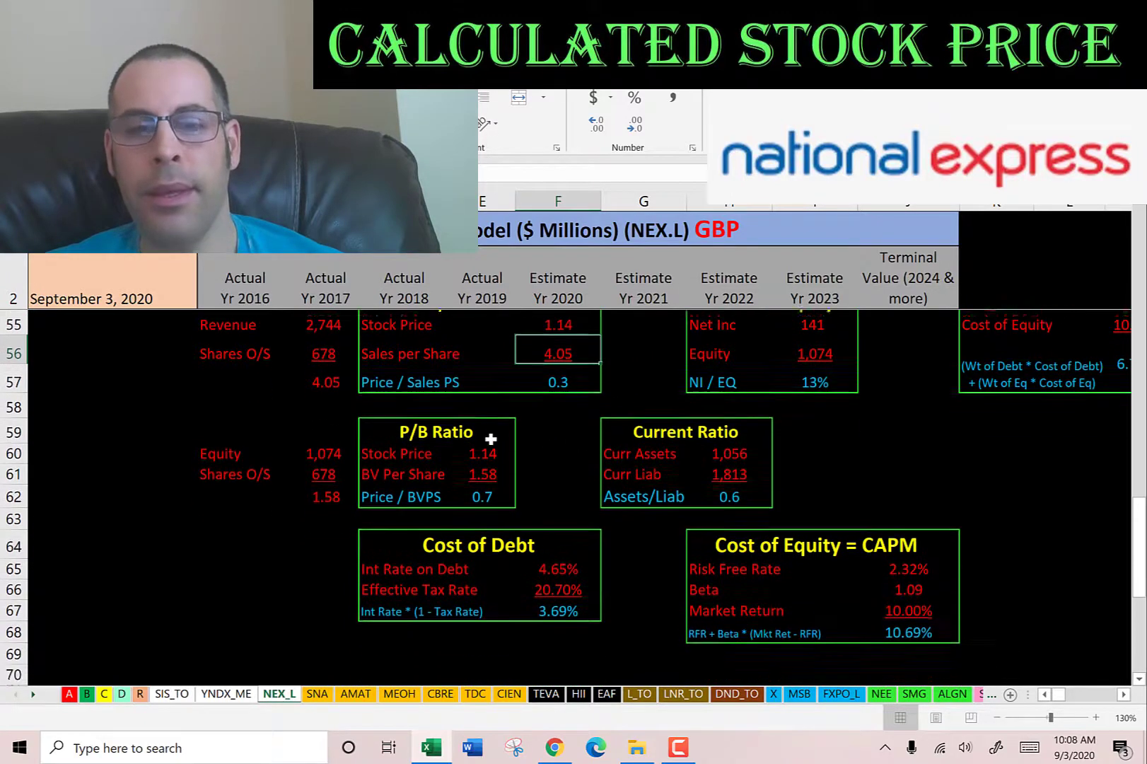
click(487, 453)
click(487, 469)
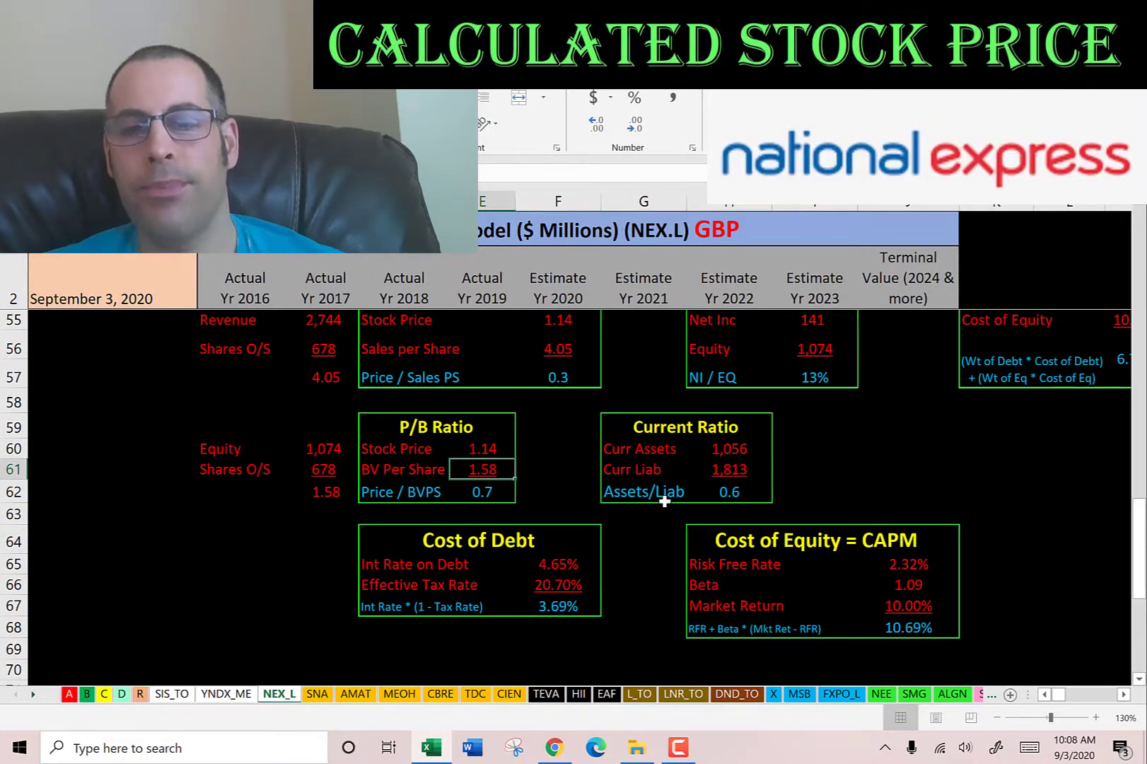
Step: Review National Express's current ratio, interest coverage and ROE against the benchmark figures beside them
scroll(665, 501, up, 8)
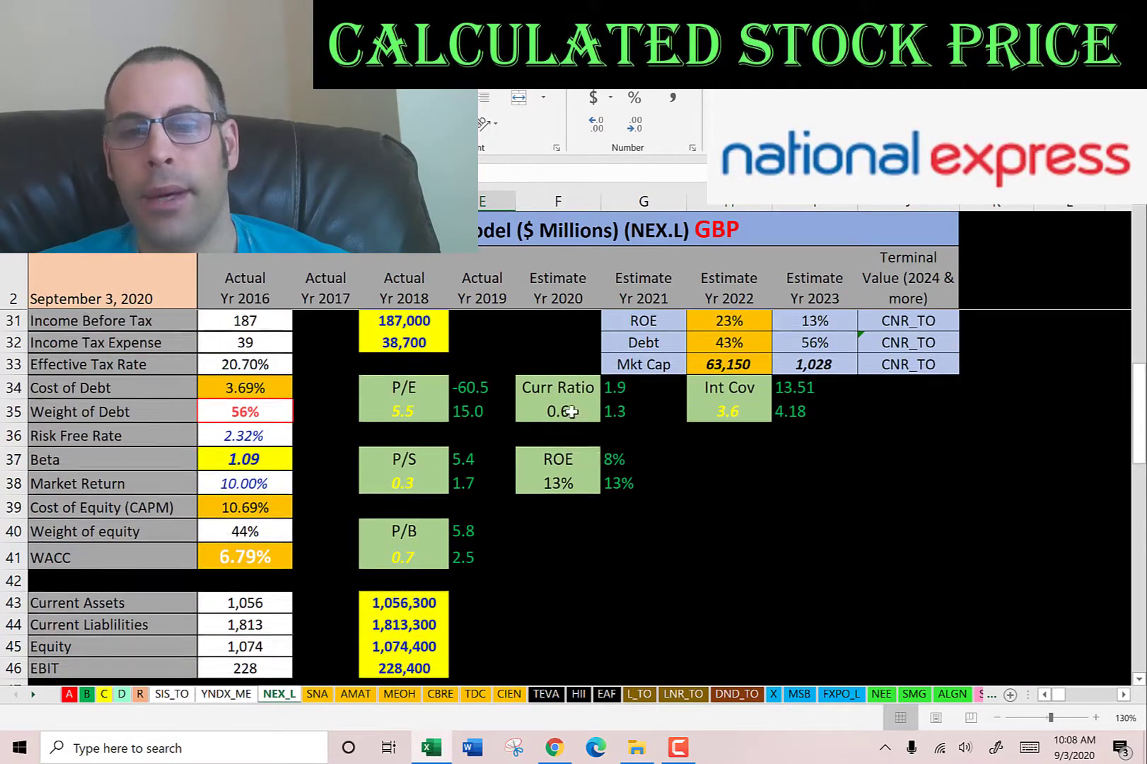
click(571, 411)
click(732, 410)
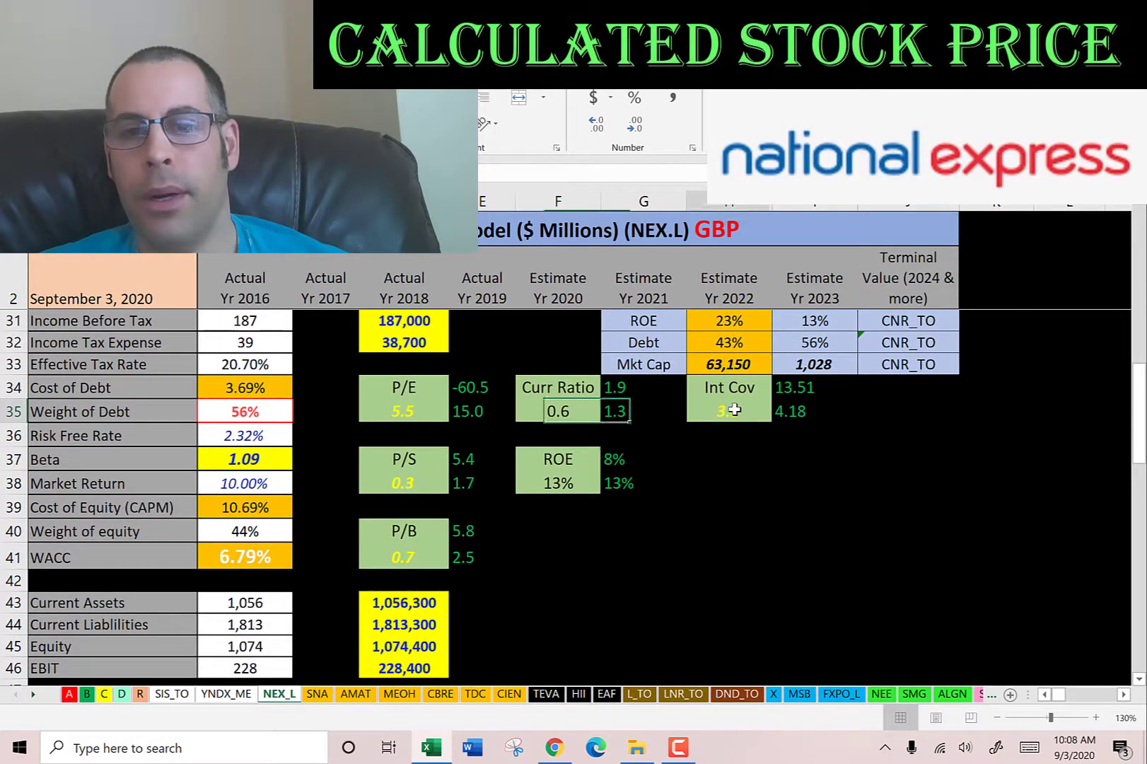
click(552, 488)
Step: Examine the current ratio, return on equity and interest coverage calculations, including current liabilities, equity, EBIT and interest expense
scroll(722, 451, down, 7)
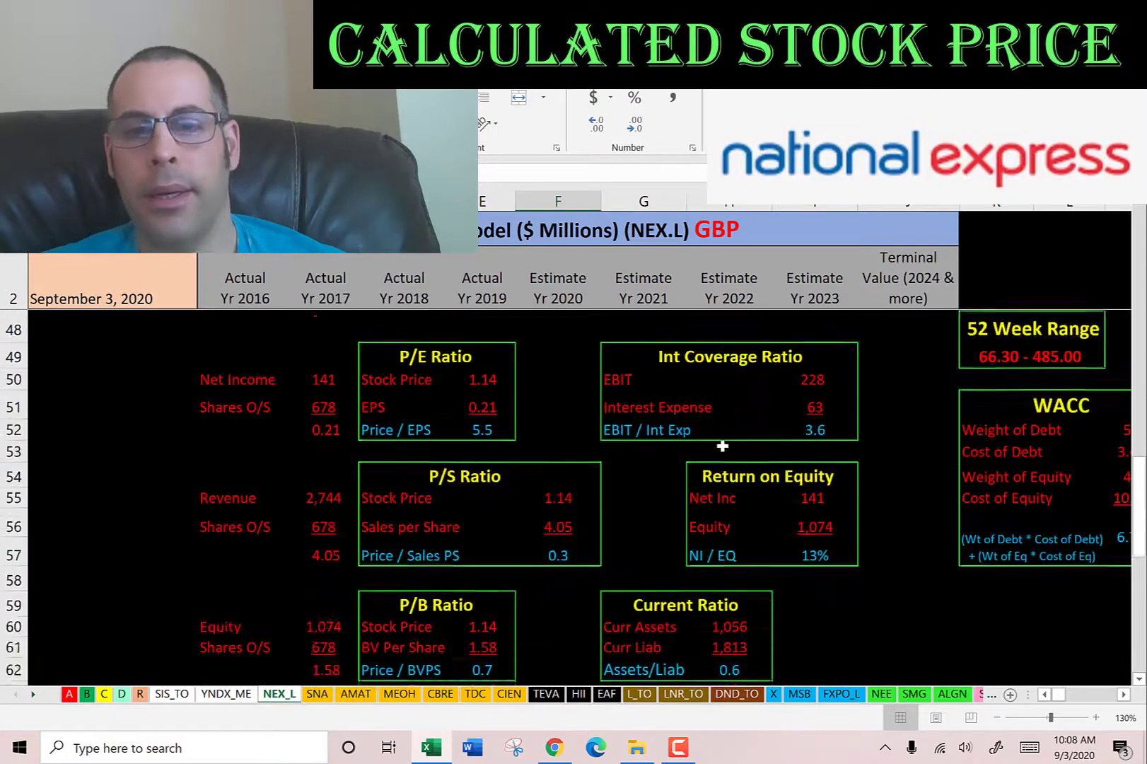
click(728, 518)
click(730, 541)
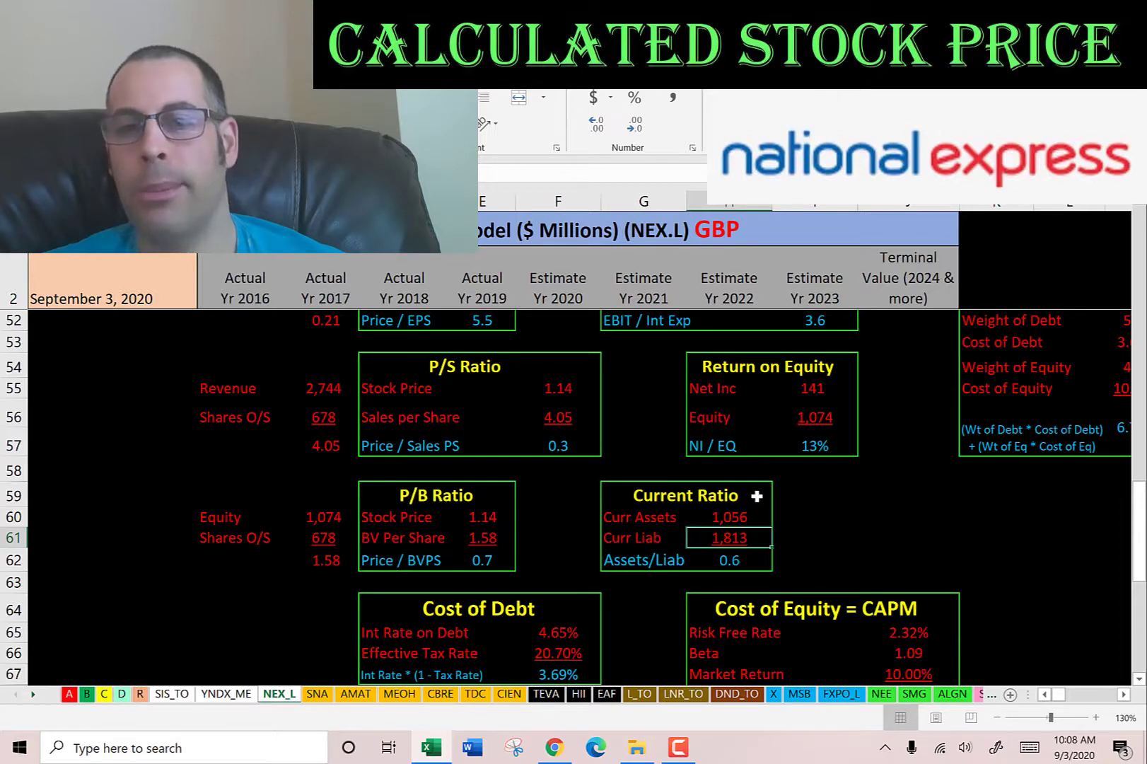
scroll(774, 470, up, 1)
click(814, 494)
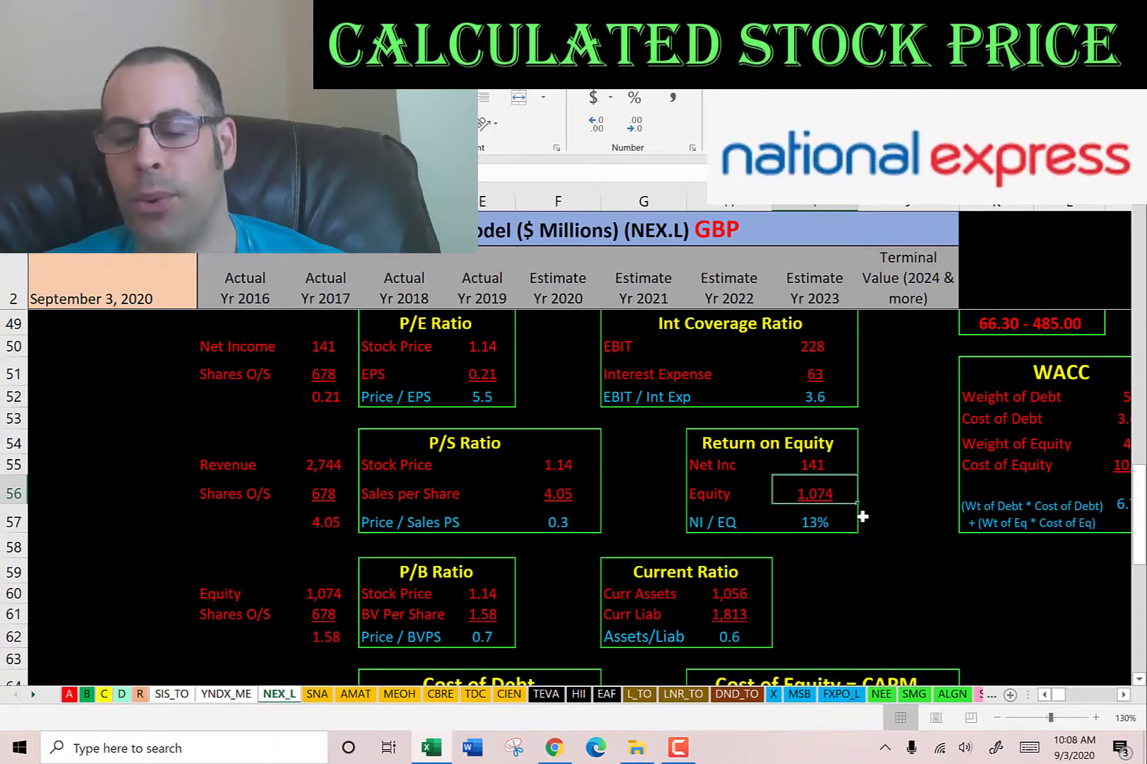
scroll(774, 417, up, 2)
click(809, 486)
click(814, 514)
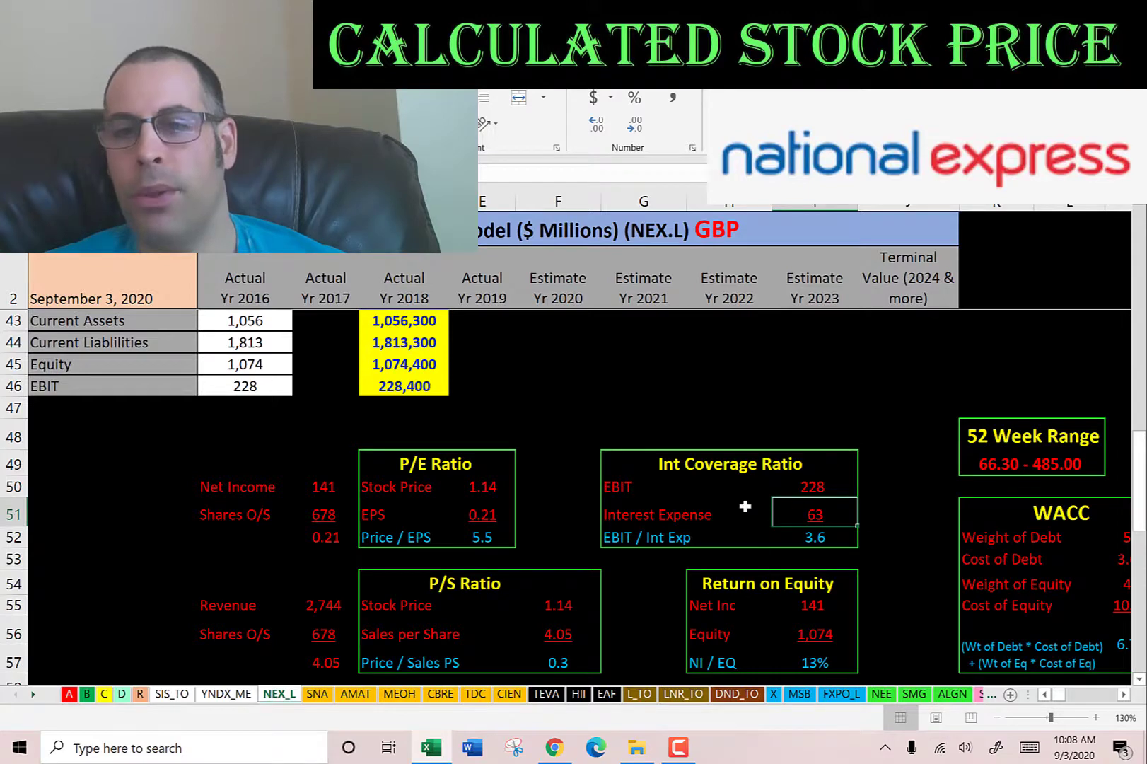
Step: Compare National Express with CNR_TO in the peer table on market cap, P/E, P/S and P/B
scroll(735, 481, up, 4)
scroll(739, 473, up, 3)
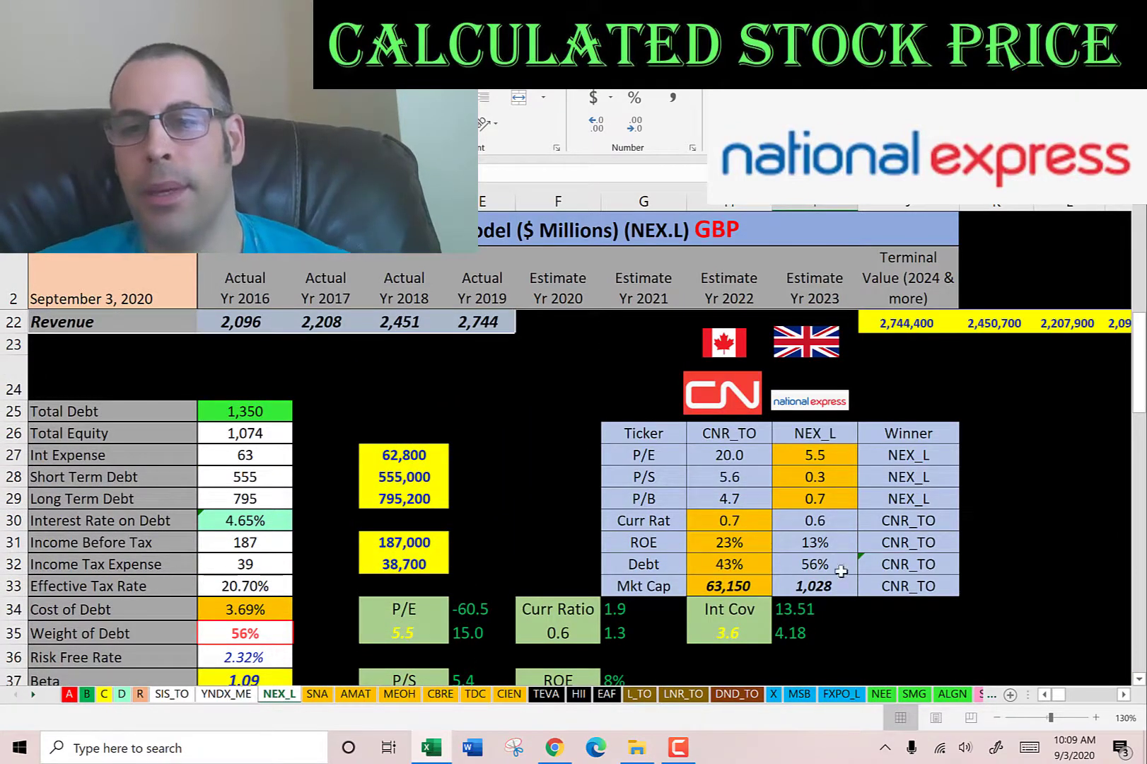
click(748, 581)
click(807, 586)
click(732, 434)
click(813, 460)
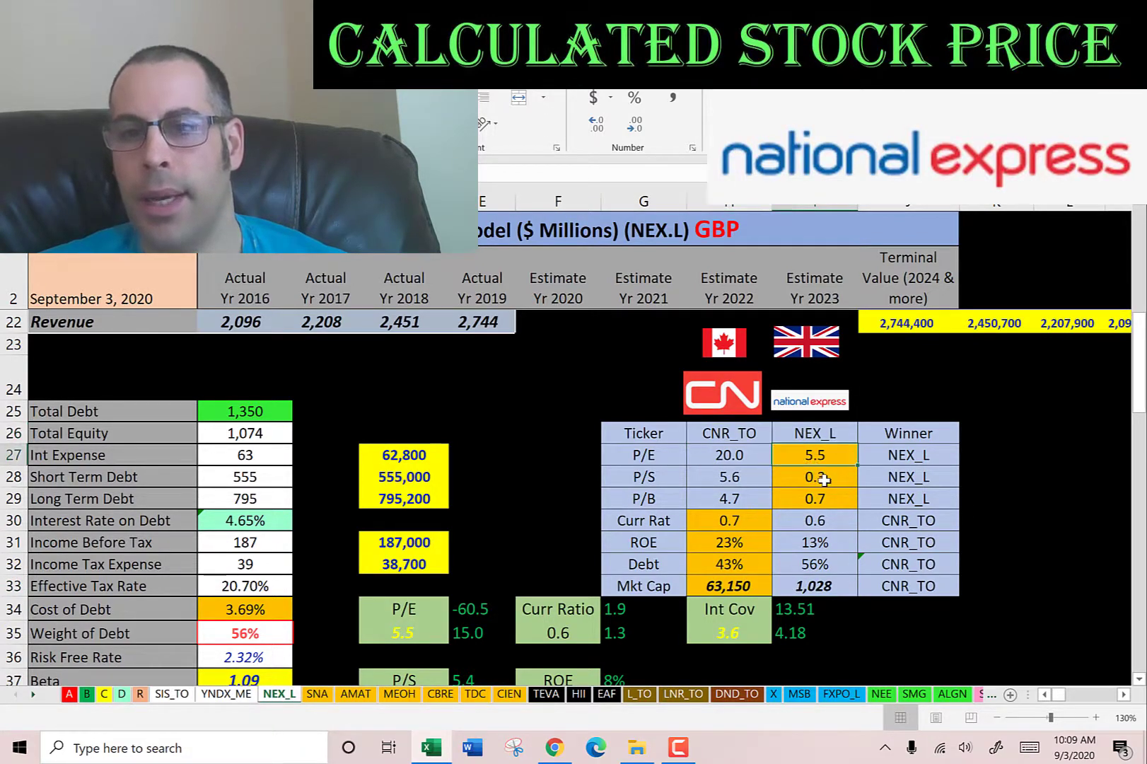
click(816, 477)
click(829, 496)
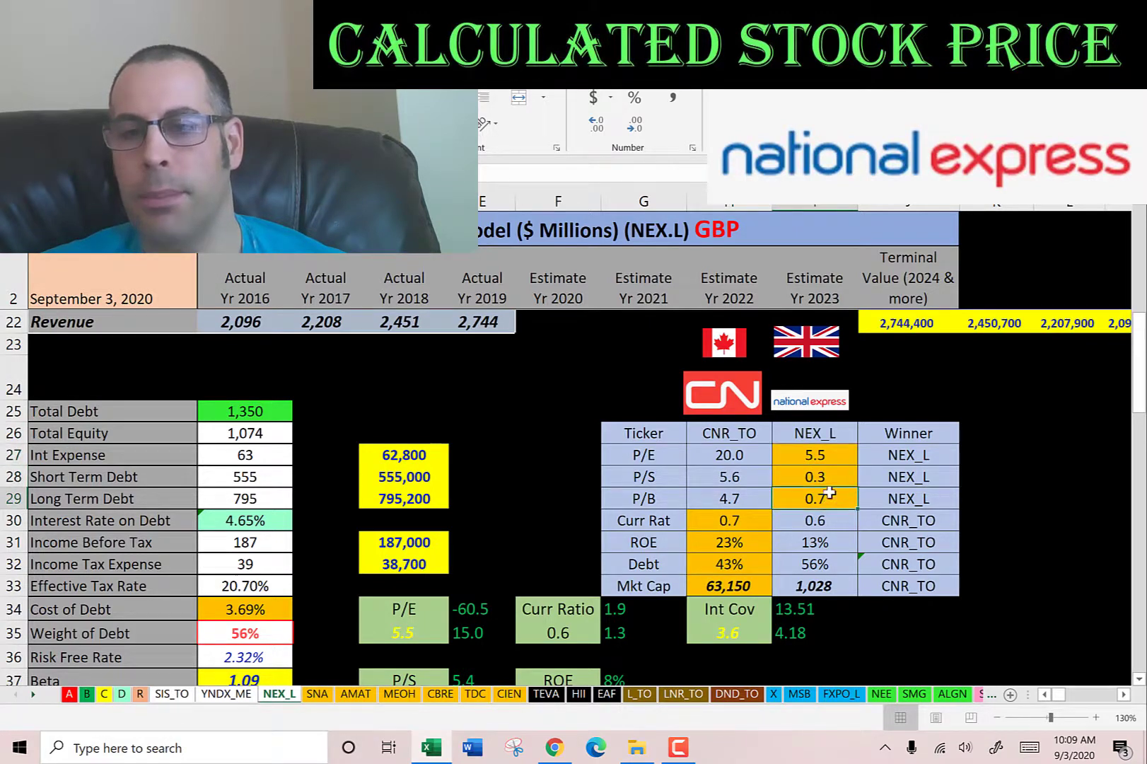
Step: Check CNR_TO's current ratio, ROE, debt and market cap against National Express in the peer table
click(738, 520)
click(736, 548)
click(743, 564)
click(722, 584)
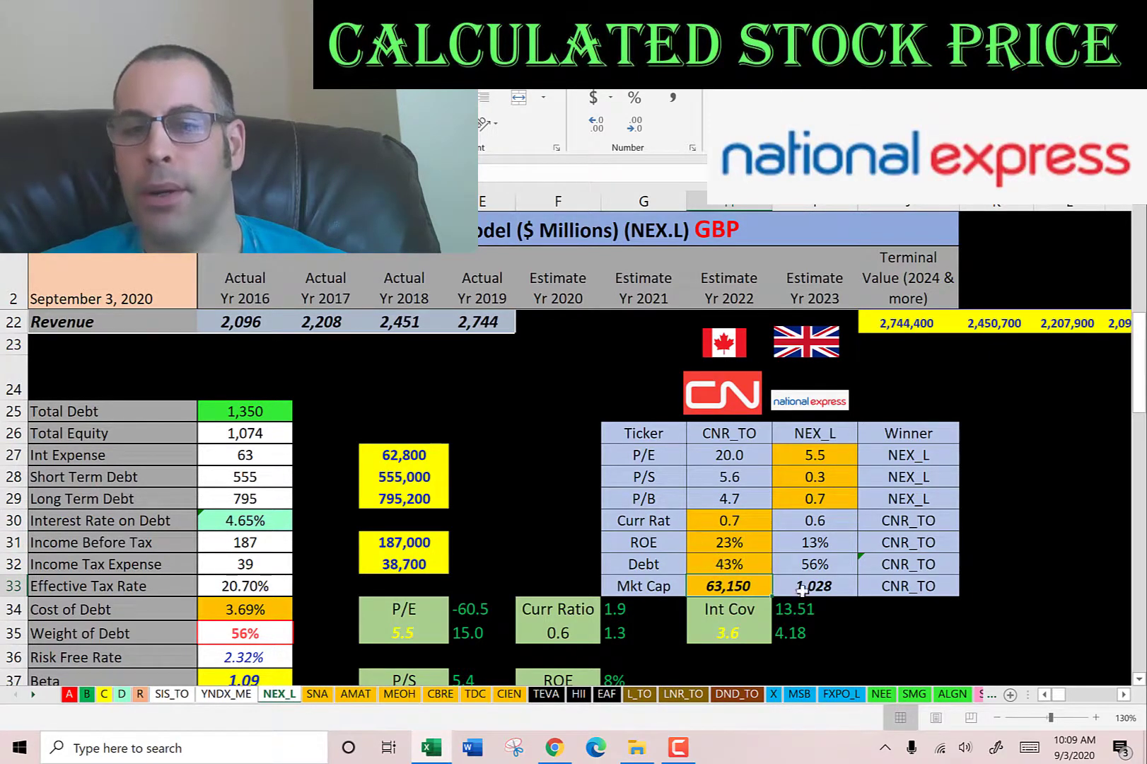